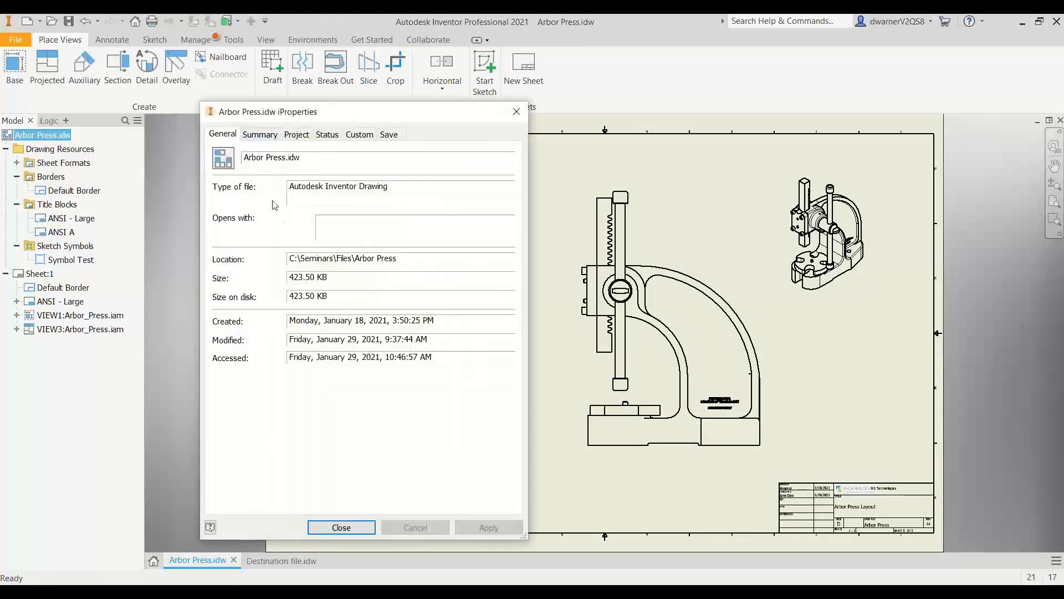
Replace the author in the Arbor Press.idw summary properties with the author's full name and apply the change
{"action": "left_click", "coordinate": [268, 136]}
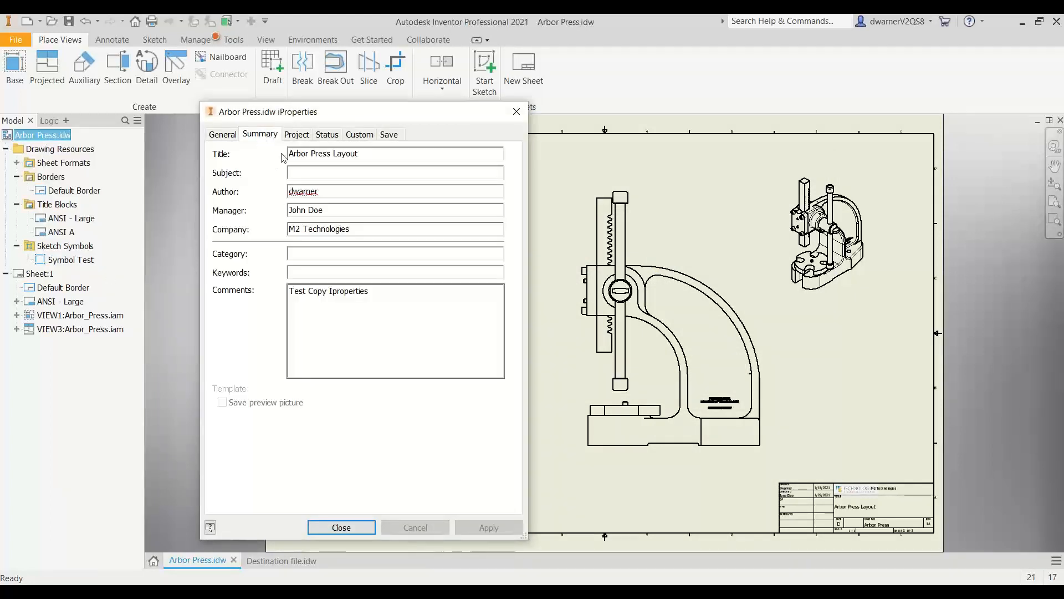
{"action": "left_click_drag", "start_coordinate": [372, 154], "coordinate": [260, 156]}
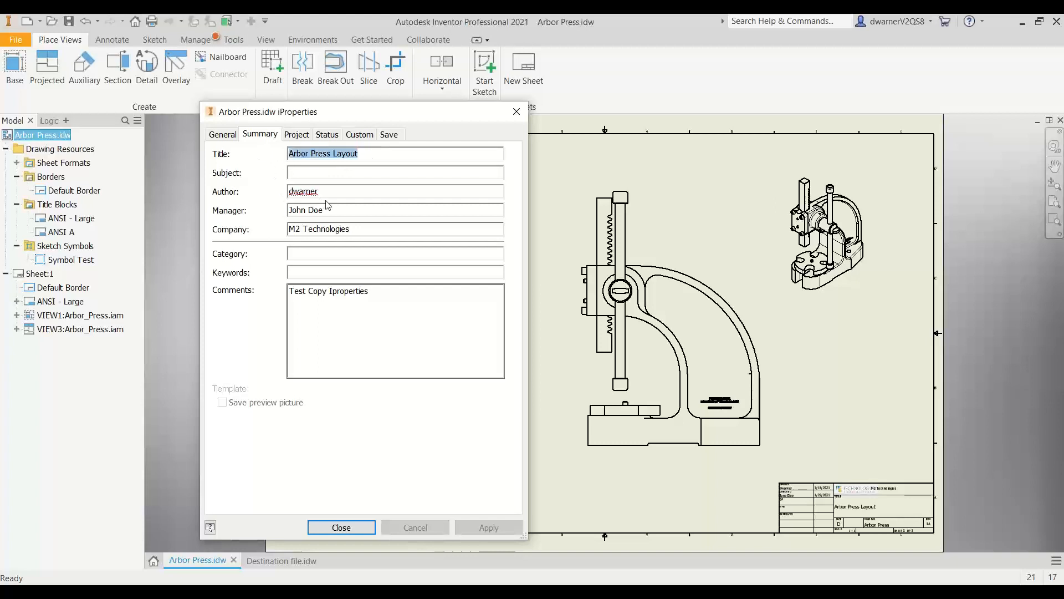
{"action": "left_click_drag", "start_coordinate": [332, 210], "coordinate": [296, 197]}
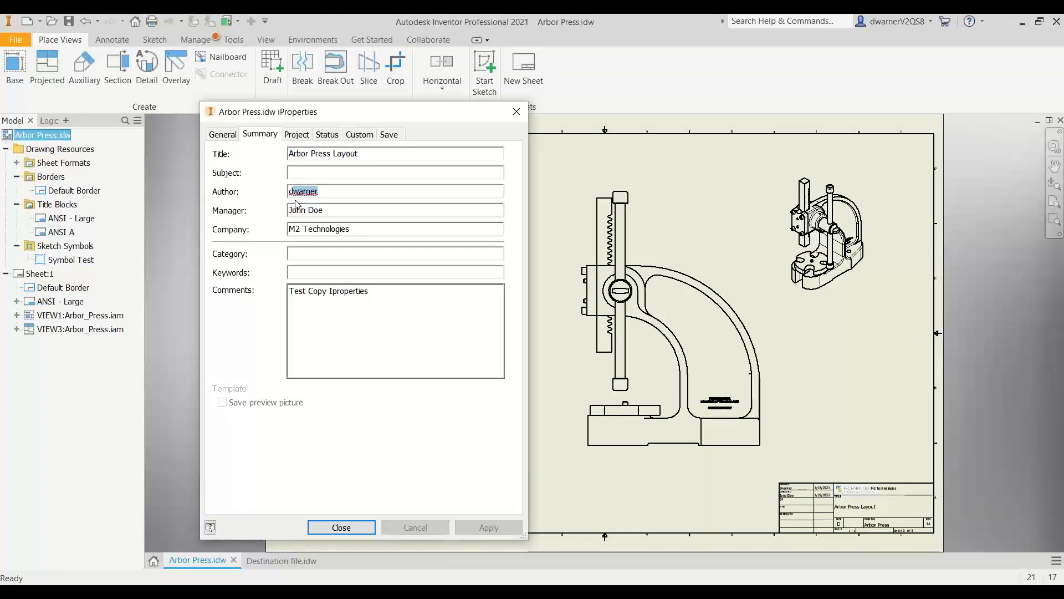
{"action": "key", "text": "BackSpace"}
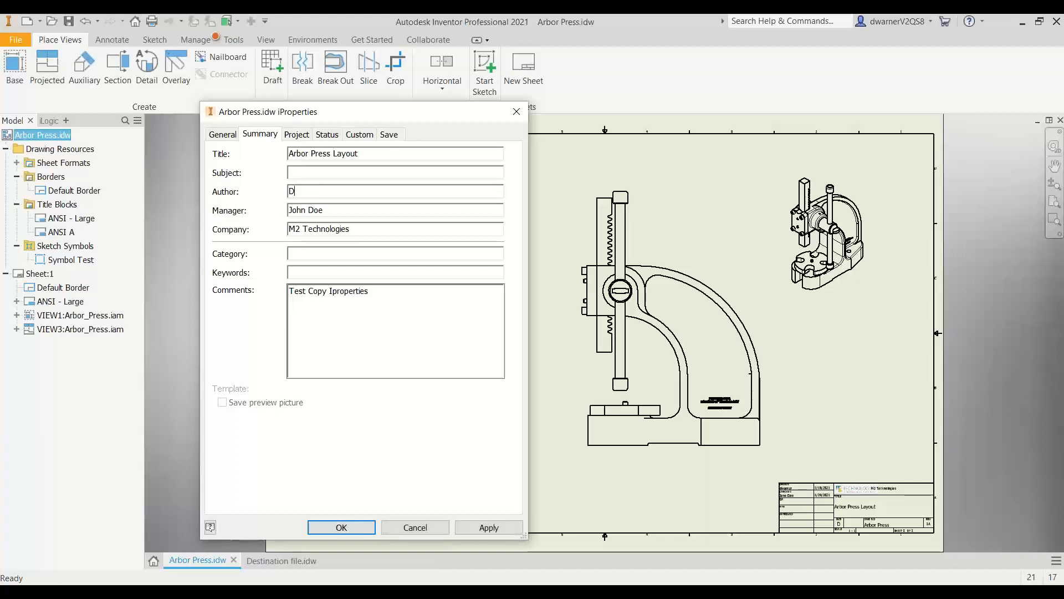
{"action": "type", "text": "Don Warner"}
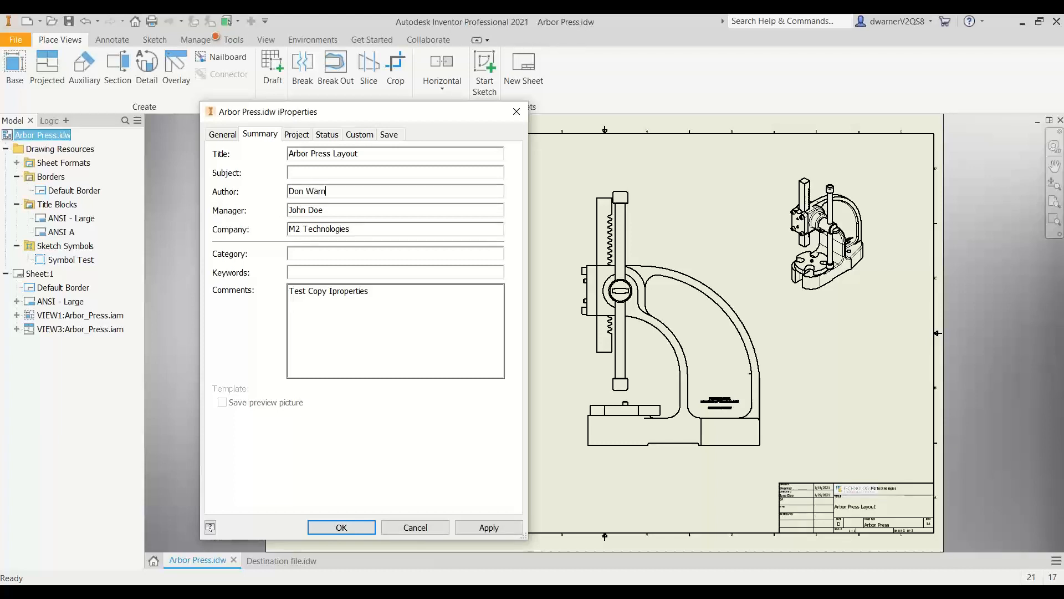
{"action": "key", "text": "Tab"}
{"action": "key", "text": "Tab"}
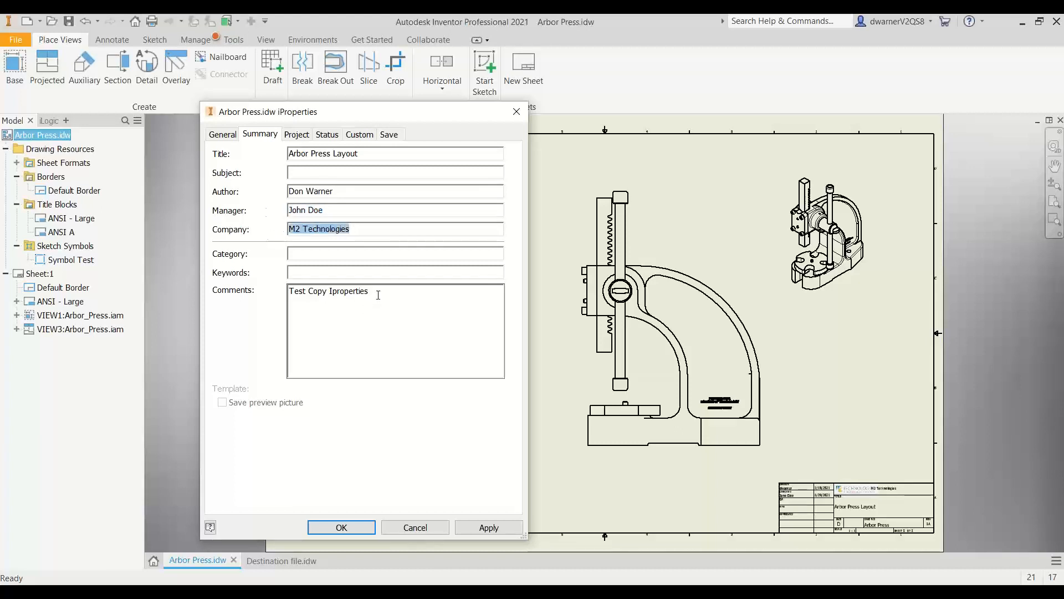
{"action": "key", "text": "Tab"}
{"action": "key", "text": "Tab"}
{"action": "key", "text": "Tab"}
{"action": "left_click", "coordinate": [473, 528]}
Replace the designer in the project properties of Arbor Press.idw with the designer's full name, apply it and close iProperties
{"action": "left_click", "coordinate": [297, 134]}
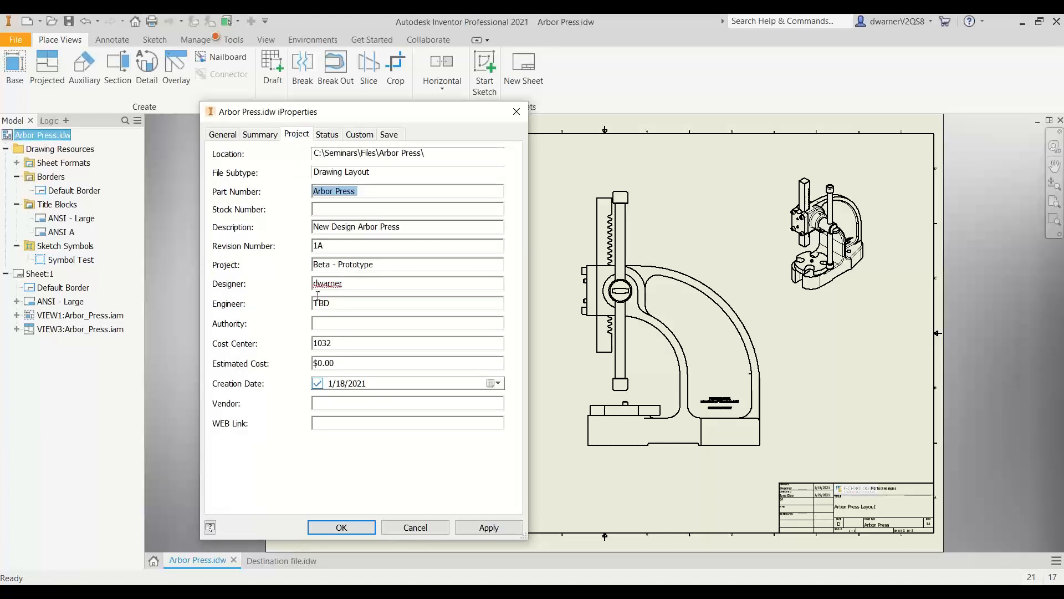
{"action": "double_click", "coordinate": [344, 286]}
{"action": "type", "text": "Don Wa"}
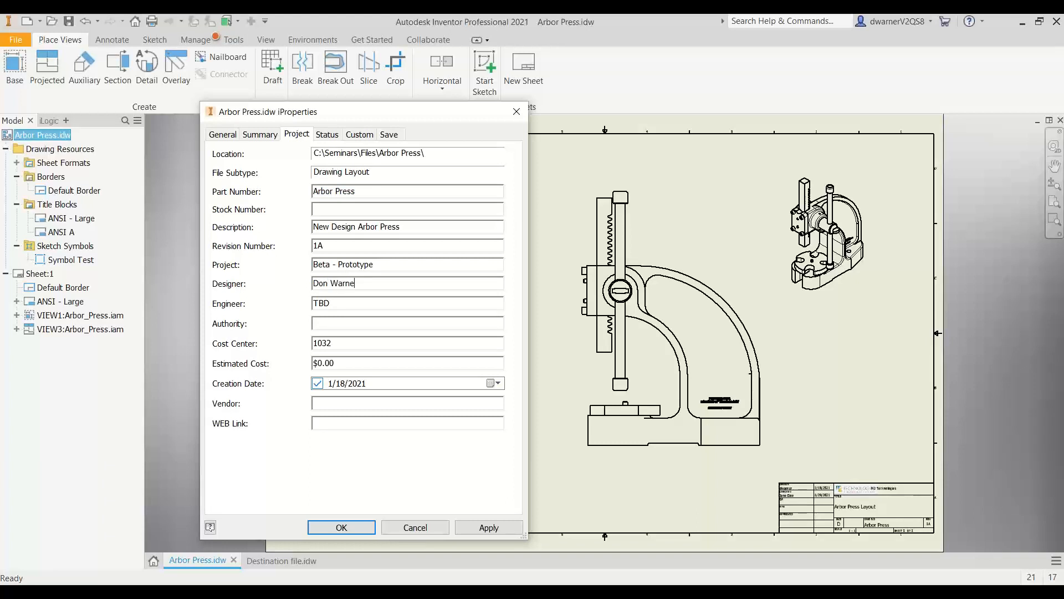
{"action": "left_click", "coordinate": [327, 135]}
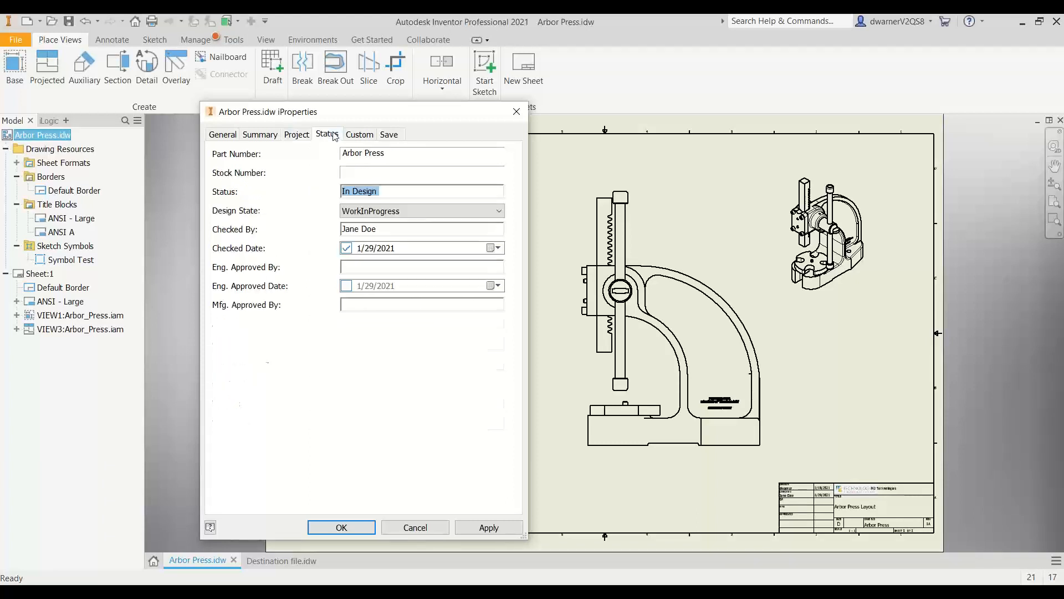
{"action": "left_click", "coordinate": [487, 527]}
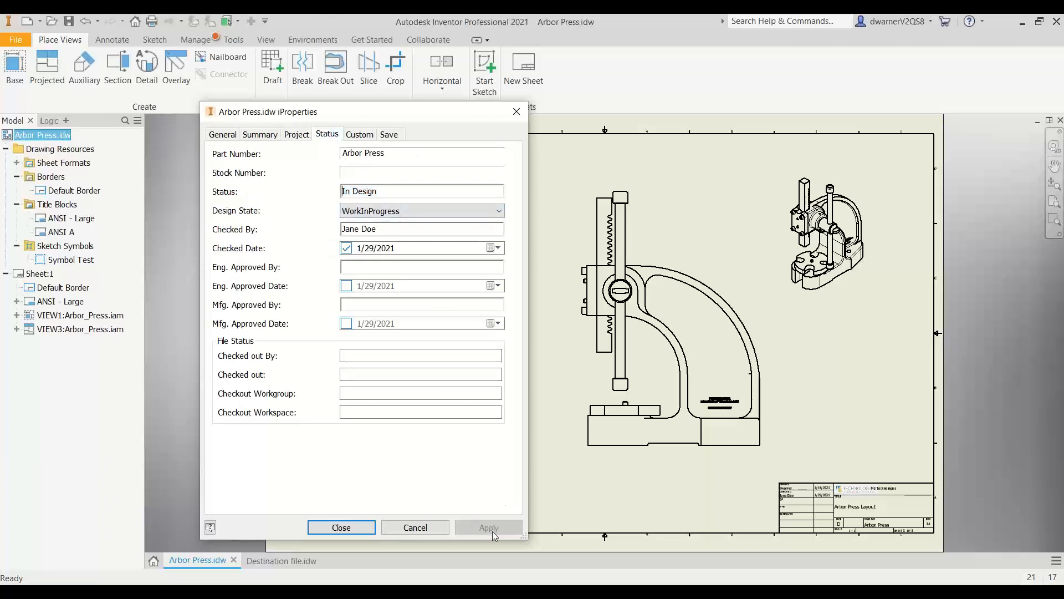
{"action": "left_click", "coordinate": [350, 530]}
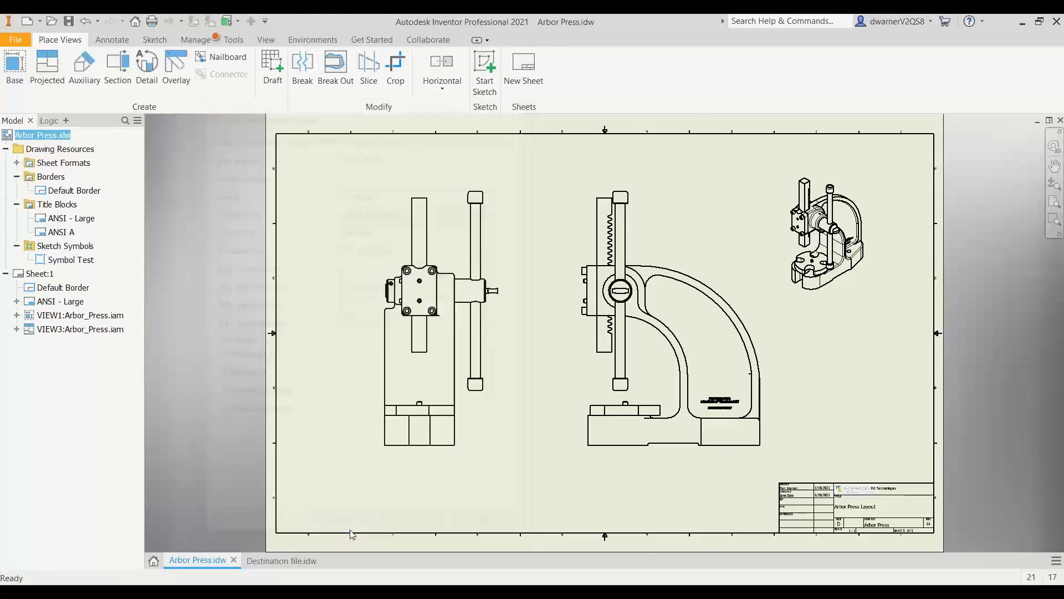
Examine the summary, project and status iProperties of Destination file.idw
{"action": "left_click", "coordinate": [300, 561]}
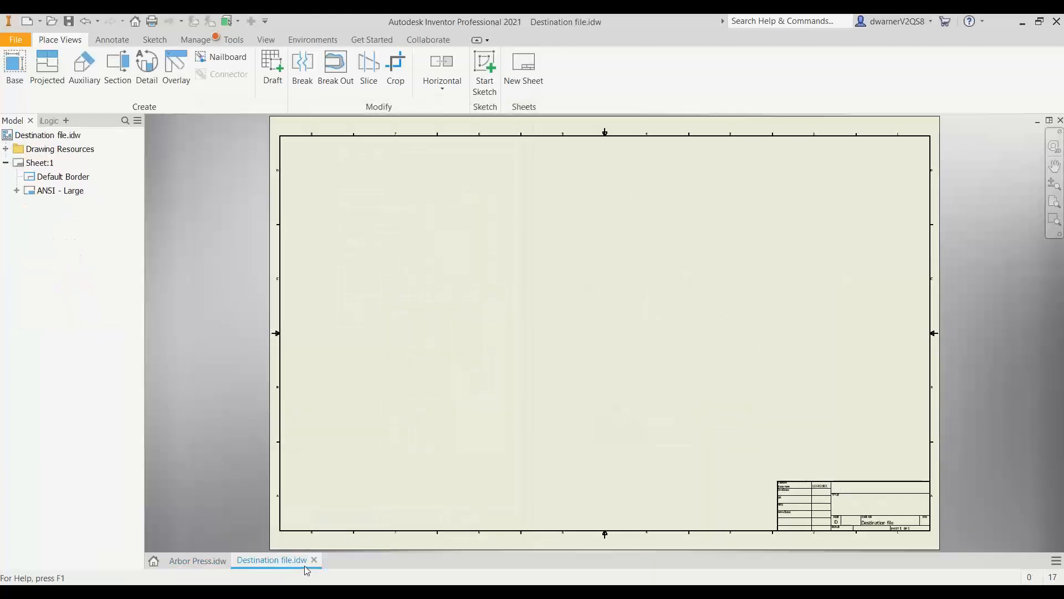
{"action": "right_click", "coordinate": [65, 137]}
{"action": "left_click", "coordinate": [110, 265]}
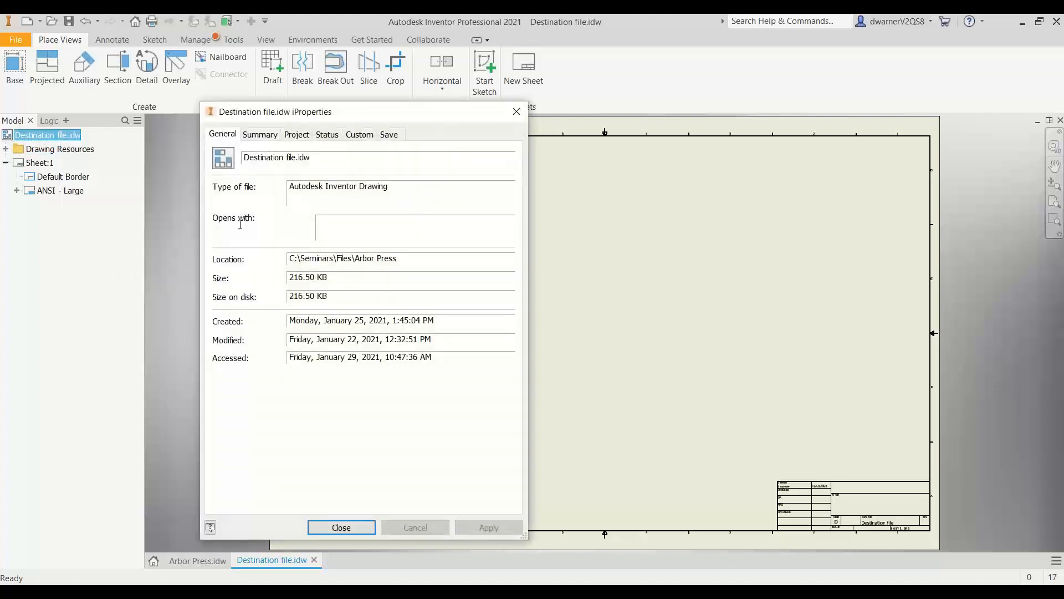
{"action": "left_click", "coordinate": [260, 134]}
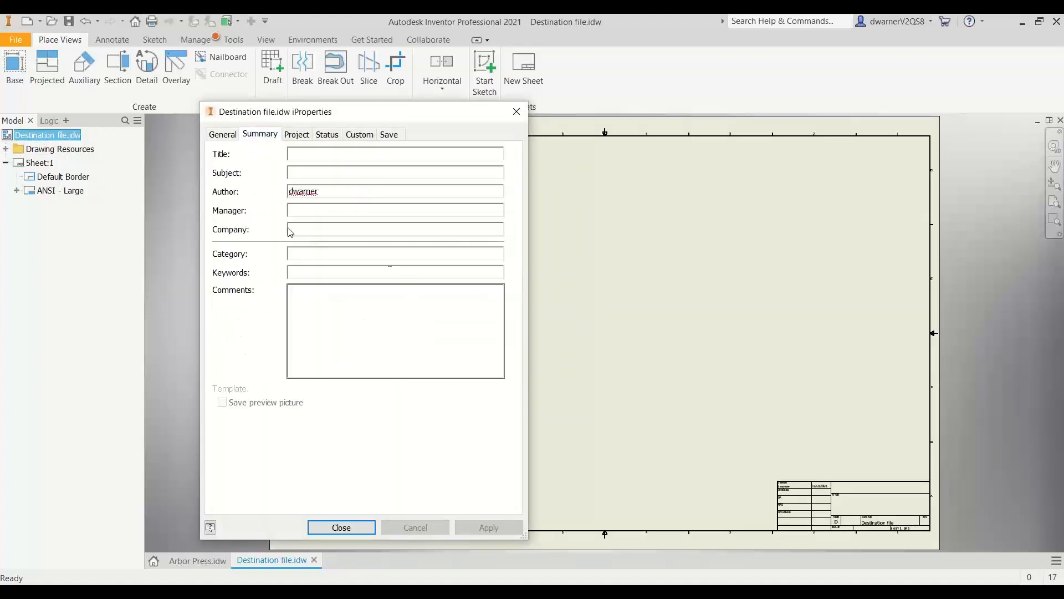
{"action": "left_click", "coordinate": [297, 136]}
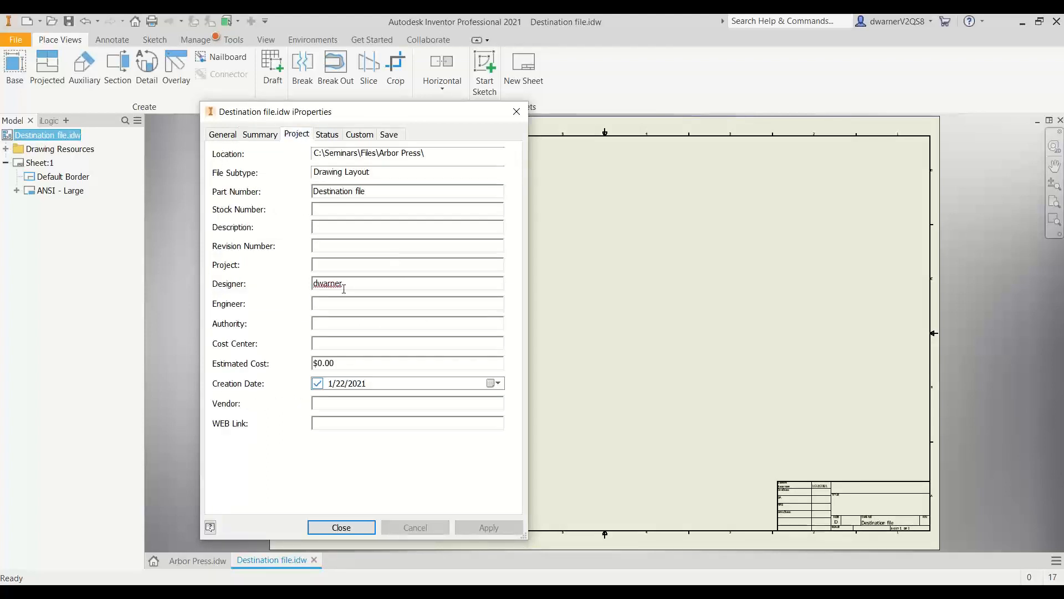
{"action": "left_click", "coordinate": [328, 135]}
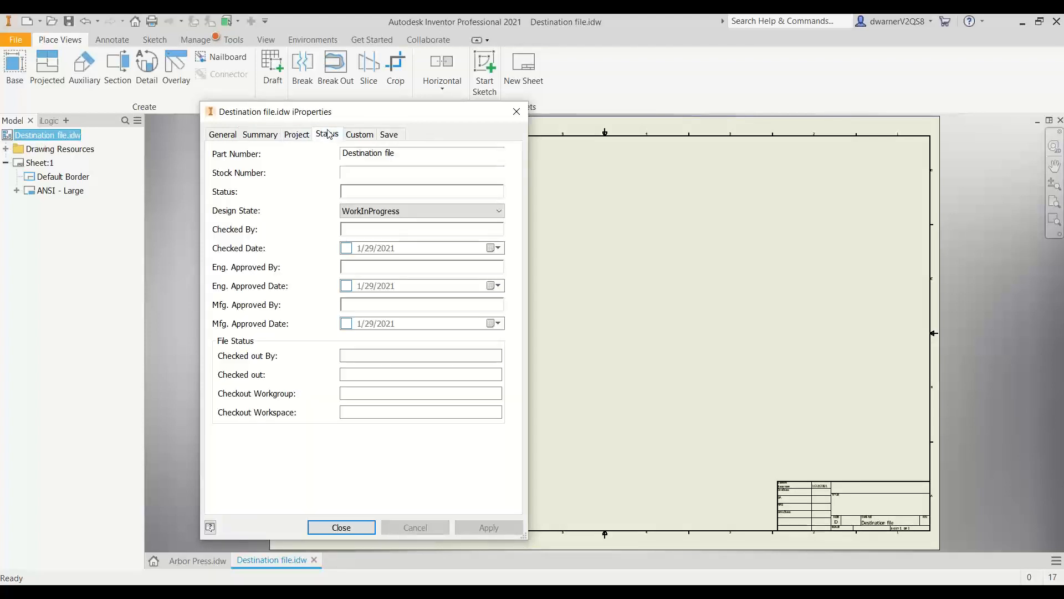
{"action": "left_click", "coordinate": [516, 111]}
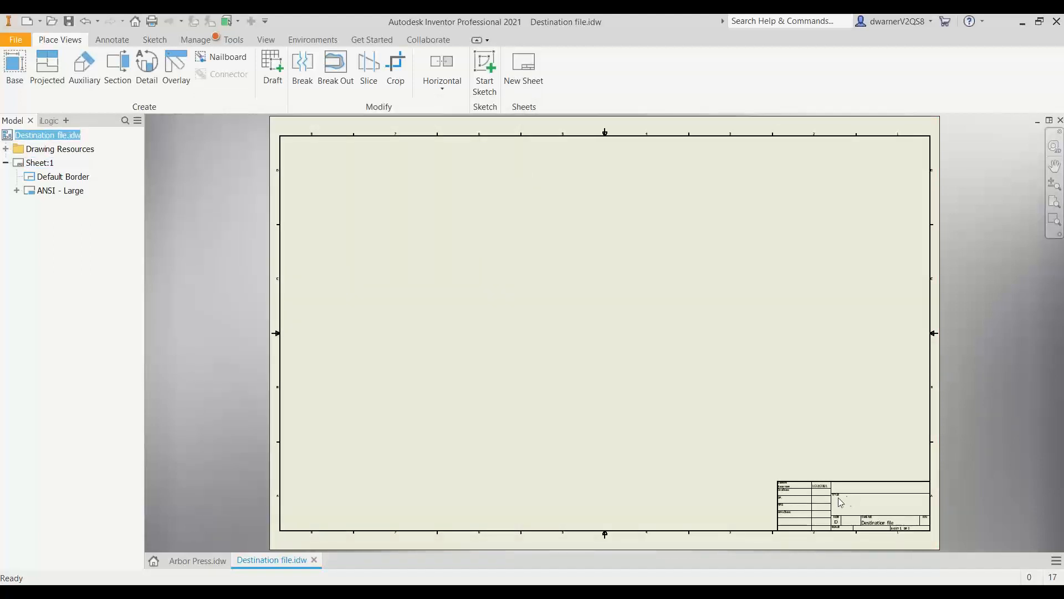
Switch to Design Assistant 2021 and open Arbor Press.idw from the Arbor Press folder within Files
{"action": "left_click", "coordinate": [614, 369]}
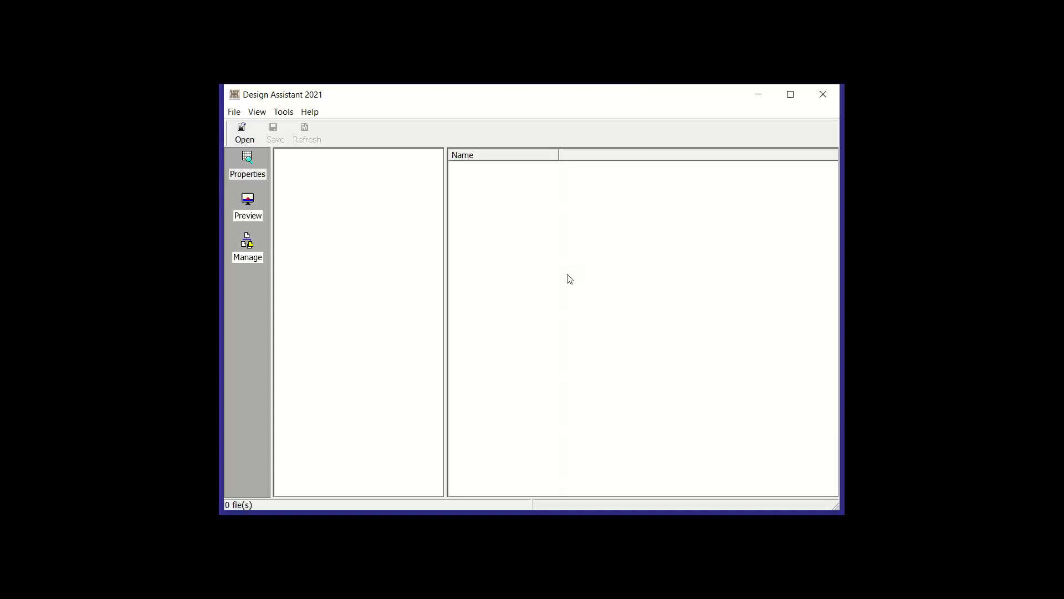
{"action": "left_click", "coordinate": [246, 133]}
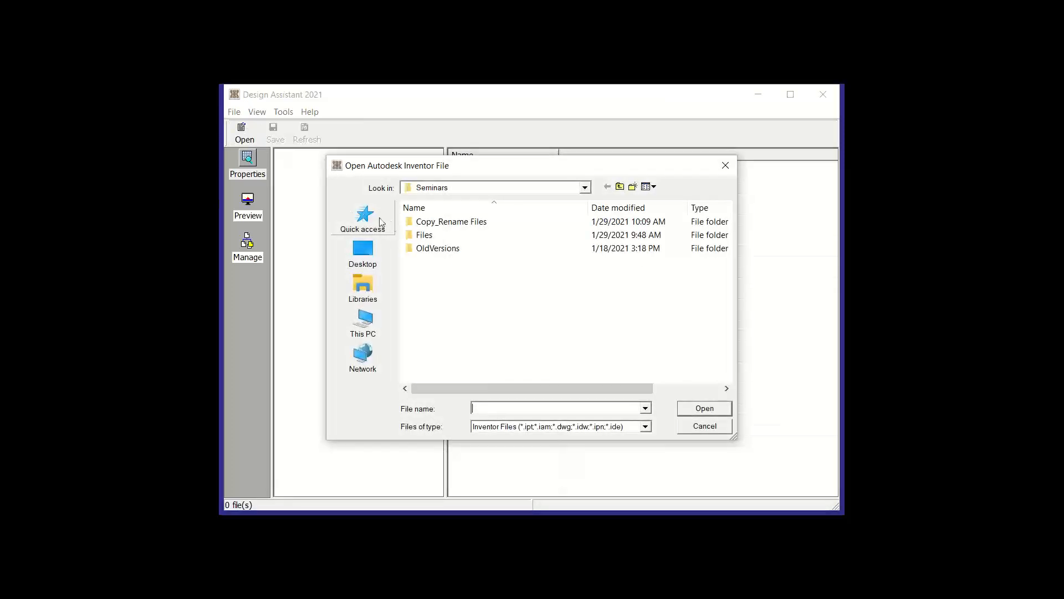
{"action": "double_click", "coordinate": [426, 235]}
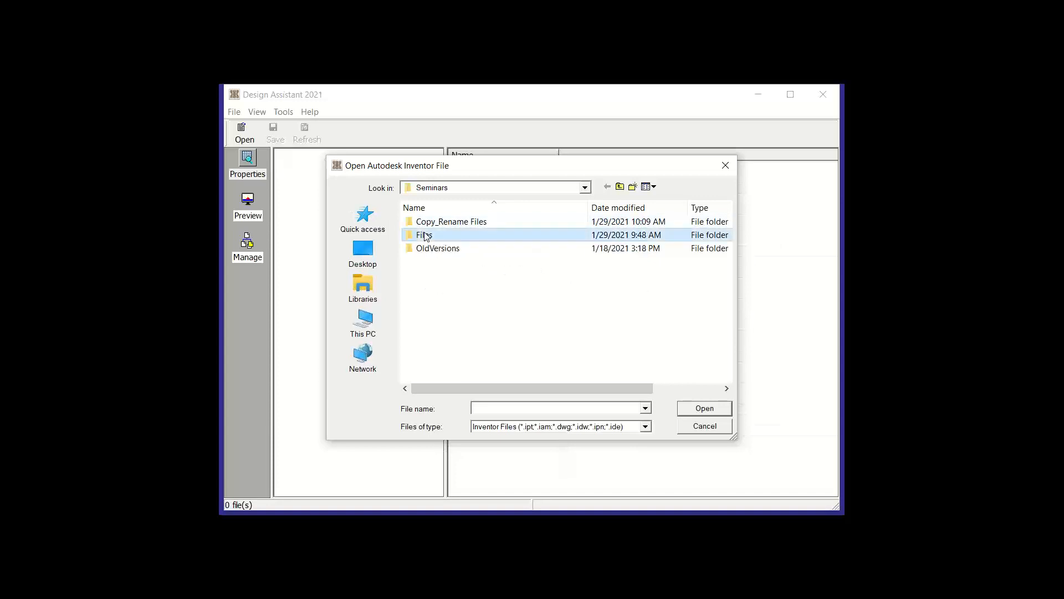
{"action": "double_click", "coordinate": [438, 222]}
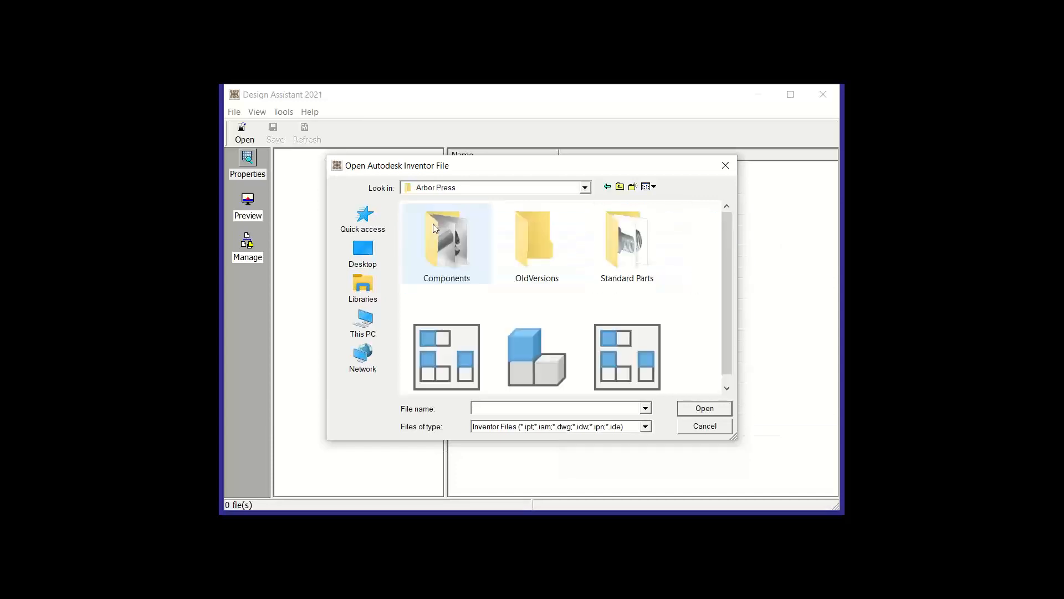
{"action": "left_click", "coordinate": [449, 360]}
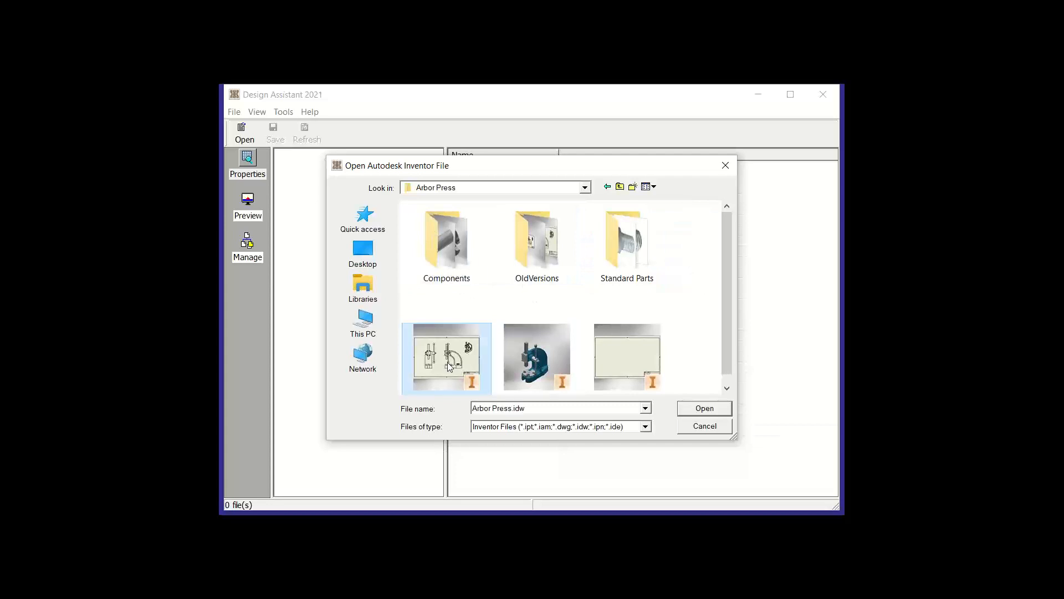
{"action": "left_click", "coordinate": [689, 409]}
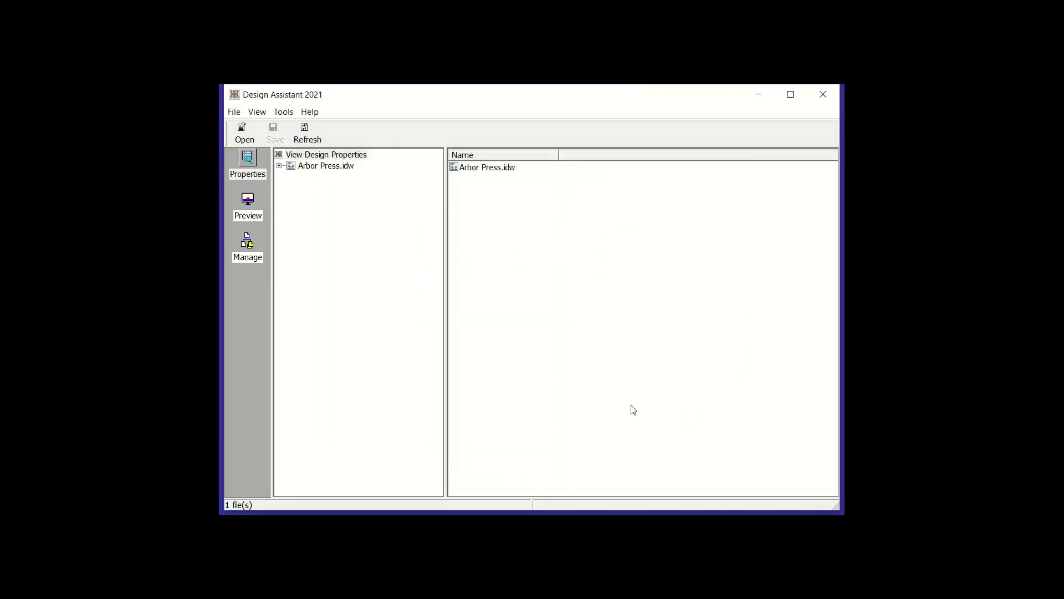
Start Copy Design Properties for Arbor Press.idw and set Destination file.idw as the file to copy to
{"action": "left_click", "coordinate": [280, 166]}
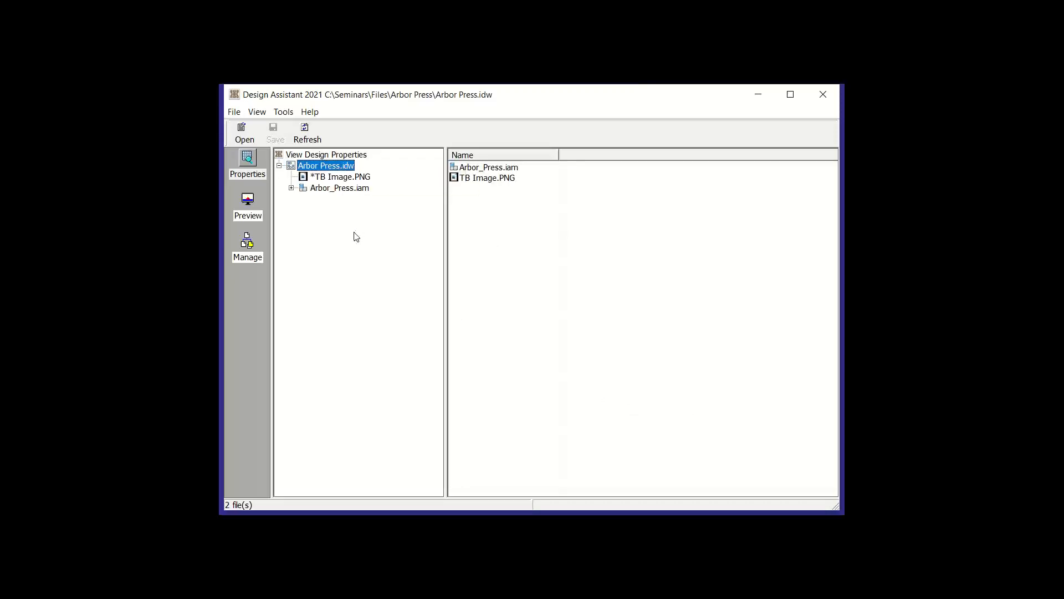
{"action": "right_click", "coordinate": [326, 167]}
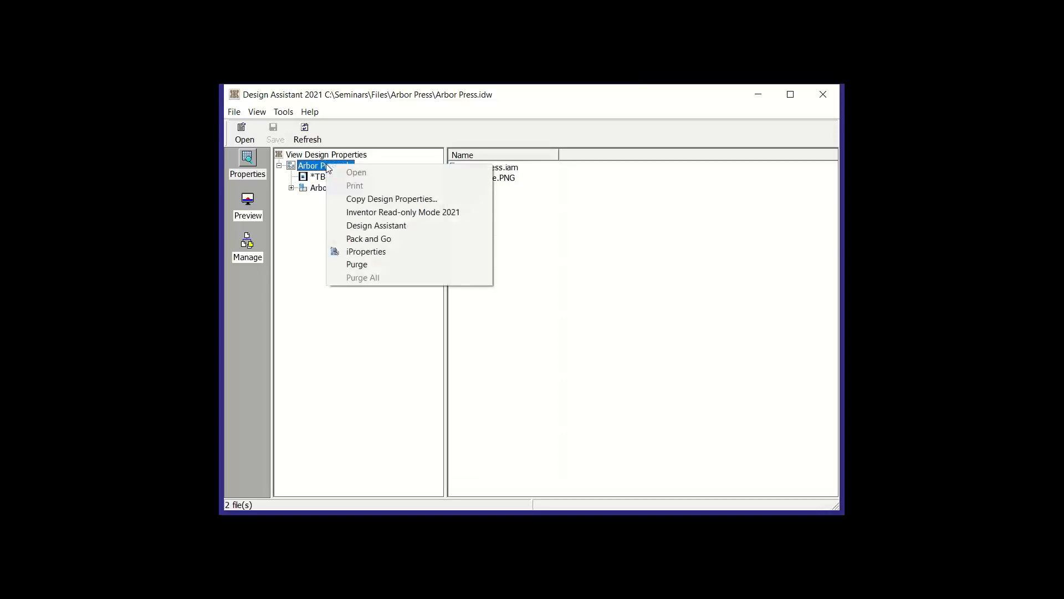
{"action": "left_click", "coordinate": [366, 201]}
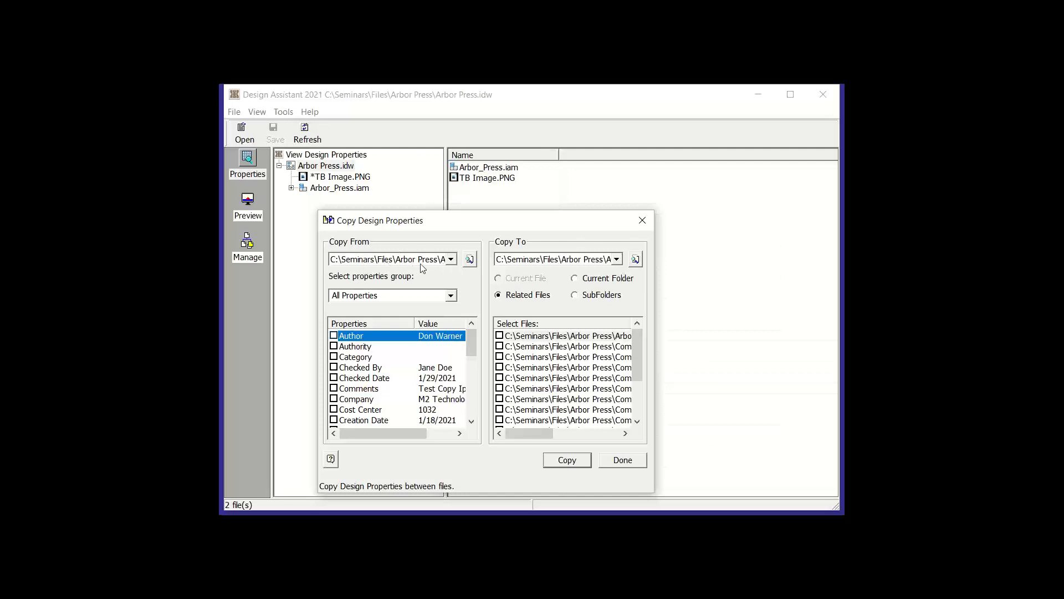
{"action": "left_click", "coordinate": [451, 259]}
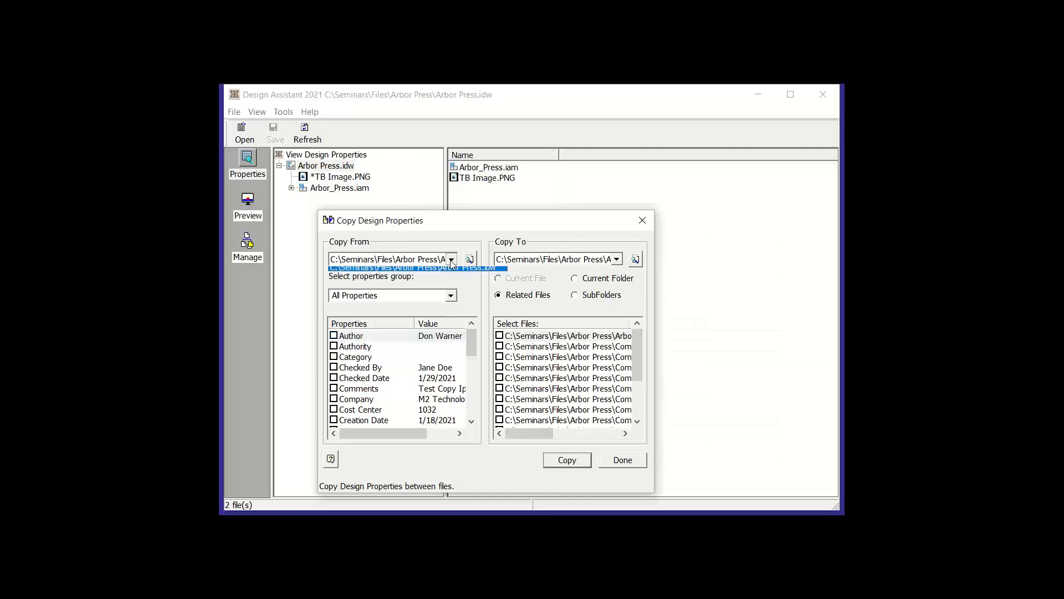
{"action": "left_click", "coordinate": [617, 259]}
{"action": "left_click", "coordinate": [616, 259]}
{"action": "left_click", "coordinate": [617, 260]}
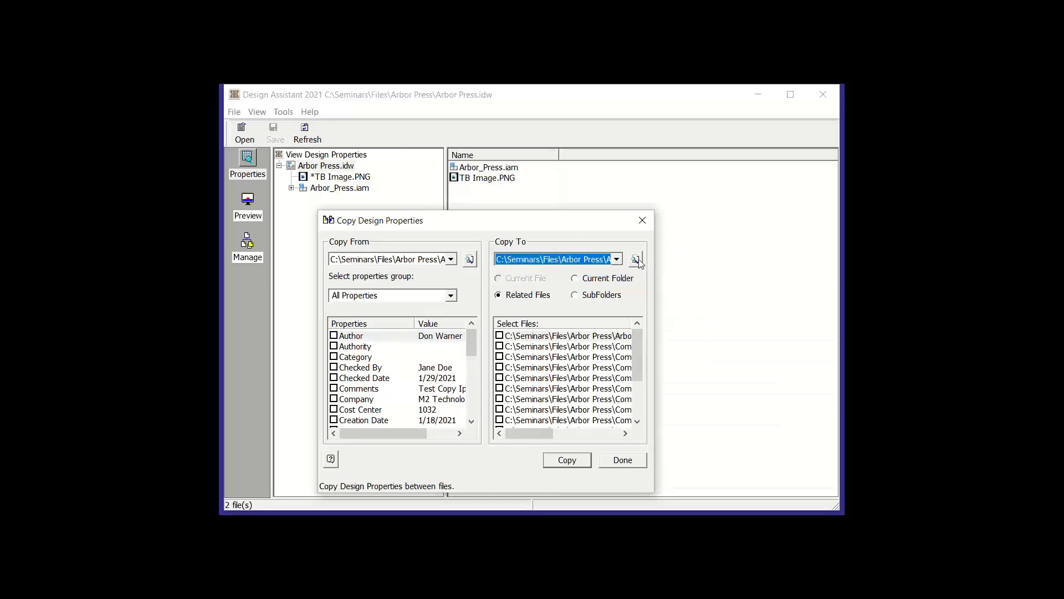
{"action": "left_click", "coordinate": [636, 259]}
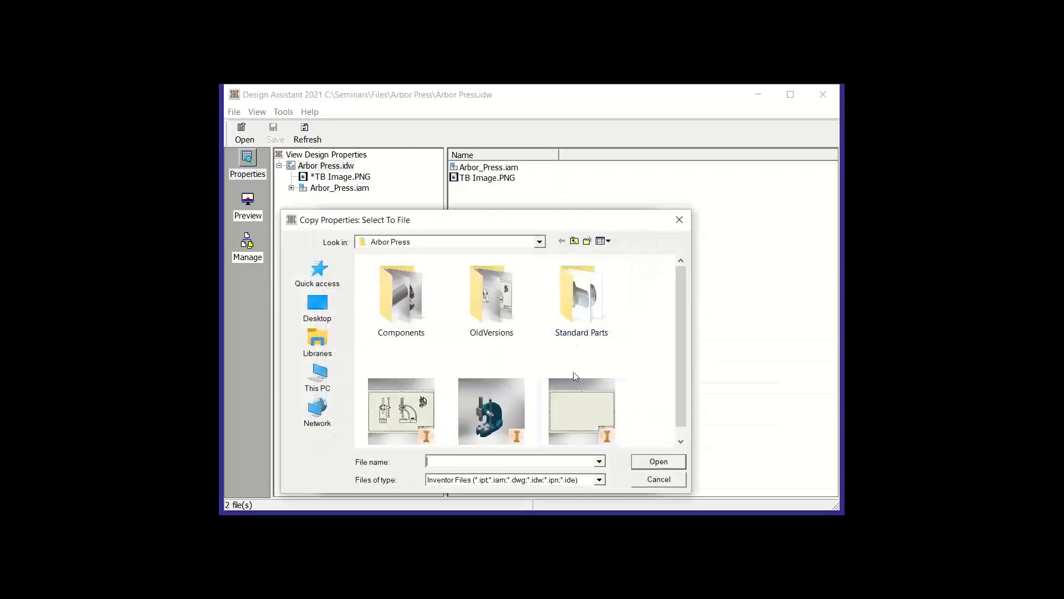
{"action": "double_click", "coordinate": [571, 395]}
{"action": "left_click", "coordinate": [617, 259]}
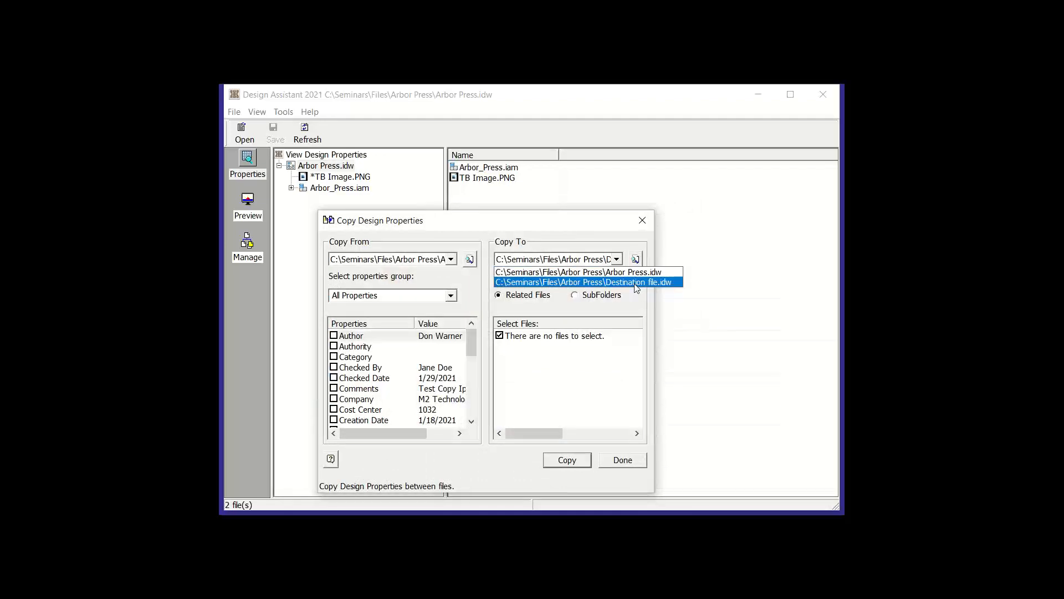
{"action": "left_click", "coordinate": [637, 284]}
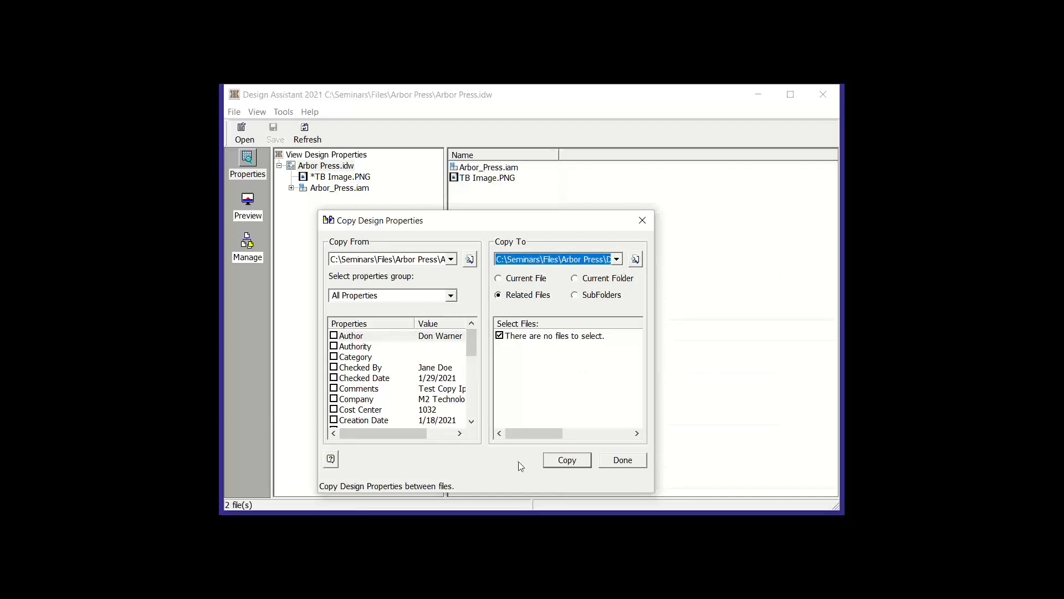
Select the Author, Authority, Category, Checked By, Checked Date, Comments, Company and Cost Center properties for copying
{"action": "left_click", "coordinate": [334, 336]}
{"action": "left_click", "coordinate": [334, 347]}
{"action": "left_click", "coordinate": [334, 357]}
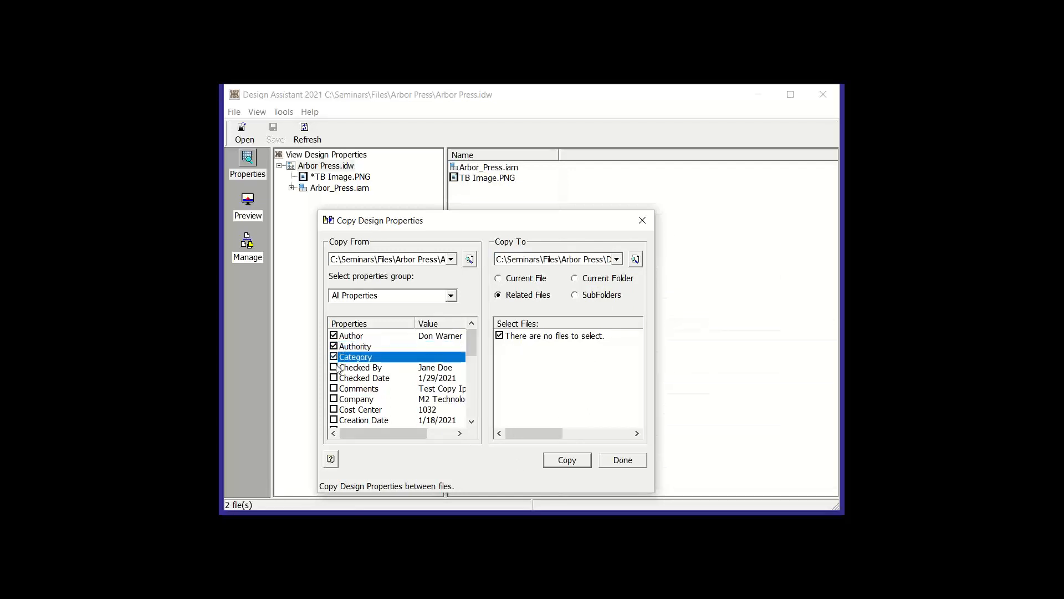
{"action": "left_click", "coordinate": [334, 367]}
{"action": "left_click", "coordinate": [335, 378]}
{"action": "left_click", "coordinate": [335, 389]}
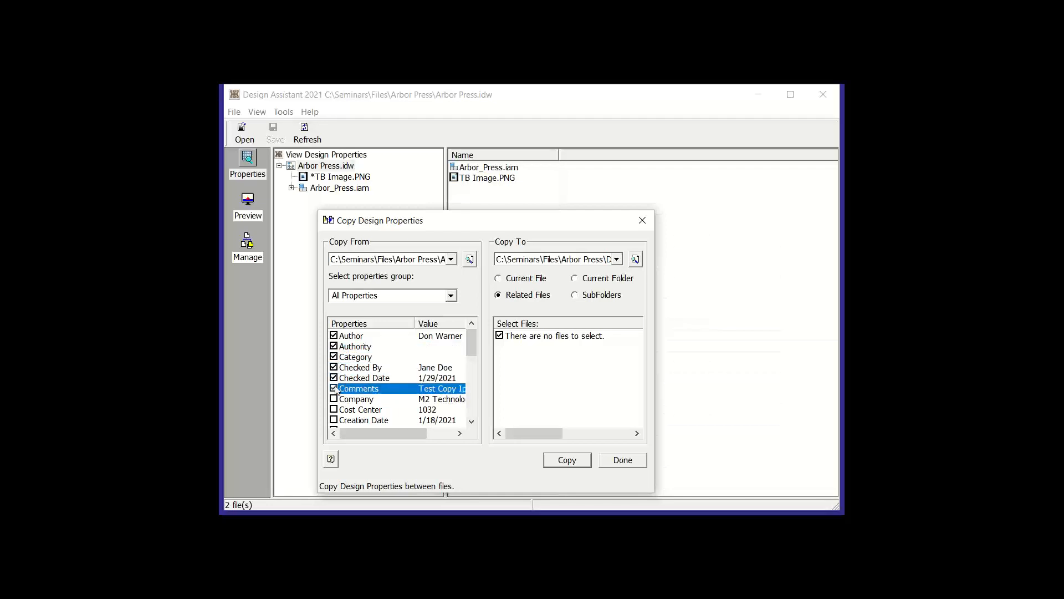
{"action": "left_click", "coordinate": [334, 399]}
{"action": "left_click", "coordinate": [335, 399]}
{"action": "left_click", "coordinate": [334, 409]}
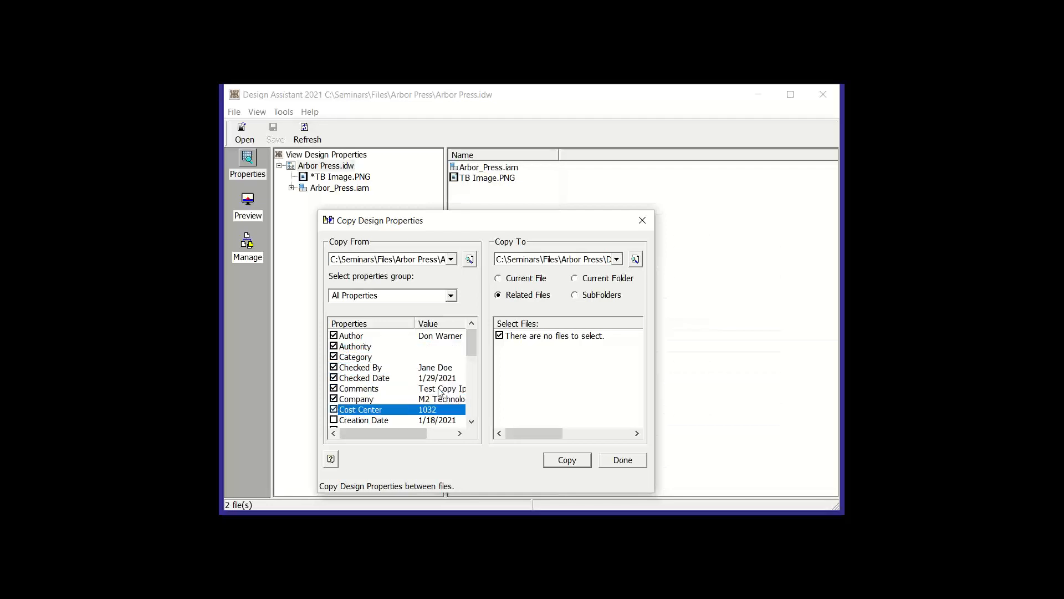
Add Creation Date, Description, Design State, Designer and Eng. Approved By to the properties selected for copying
{"action": "left_click_drag", "start_coordinate": [472, 349], "coordinate": [472, 361]}
{"action": "left_click", "coordinate": [335, 379]}
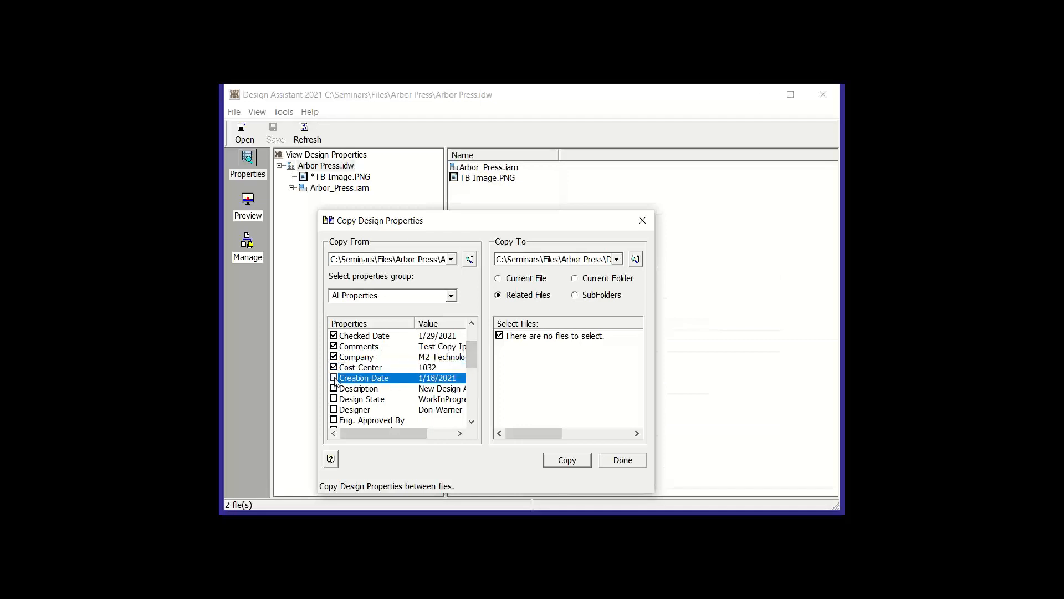
{"action": "left_click", "coordinate": [334, 388]}
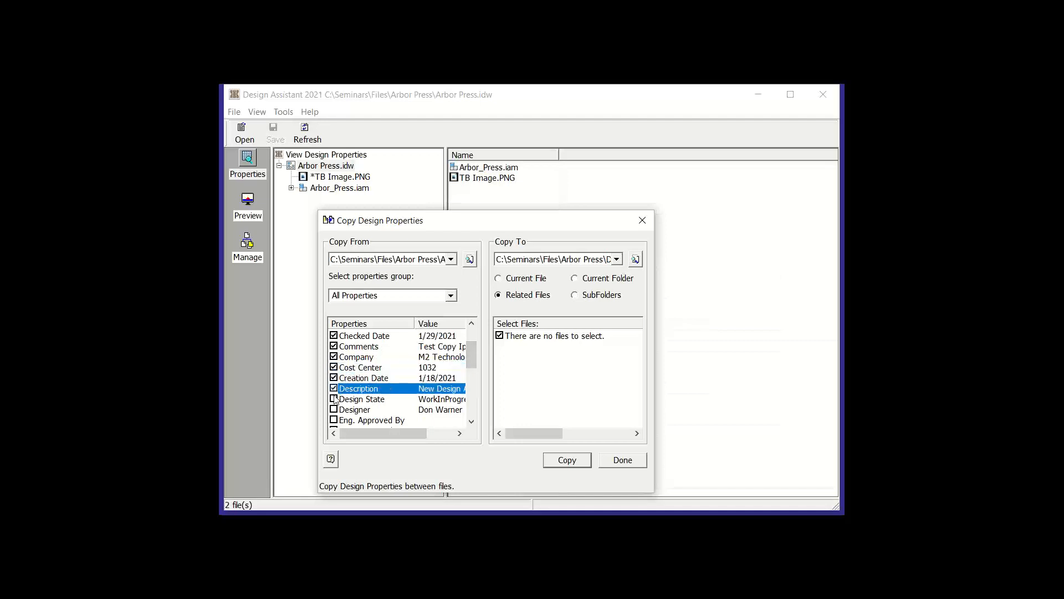
{"action": "left_click", "coordinate": [334, 398]}
{"action": "left_click", "coordinate": [334, 409]}
{"action": "left_click", "coordinate": [334, 419]}
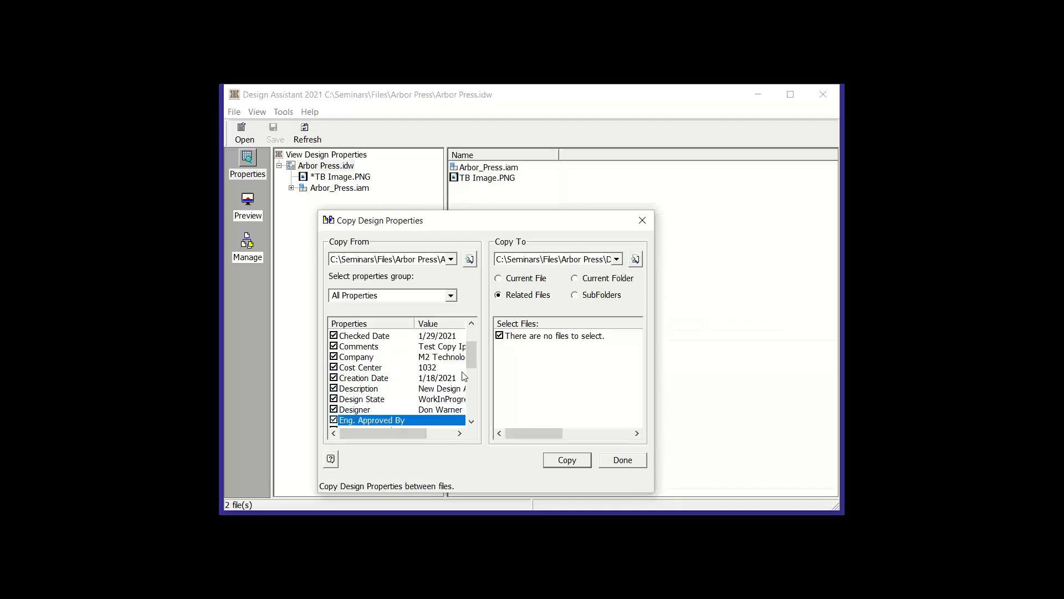
Include Eng. Approved Date, Engineer, Estimated Cost, Keywords and Manager in the properties selected for copying
{"action": "scroll", "coordinate": [470, 364], "scroll_direction": "down", "scroll_amount": 2}
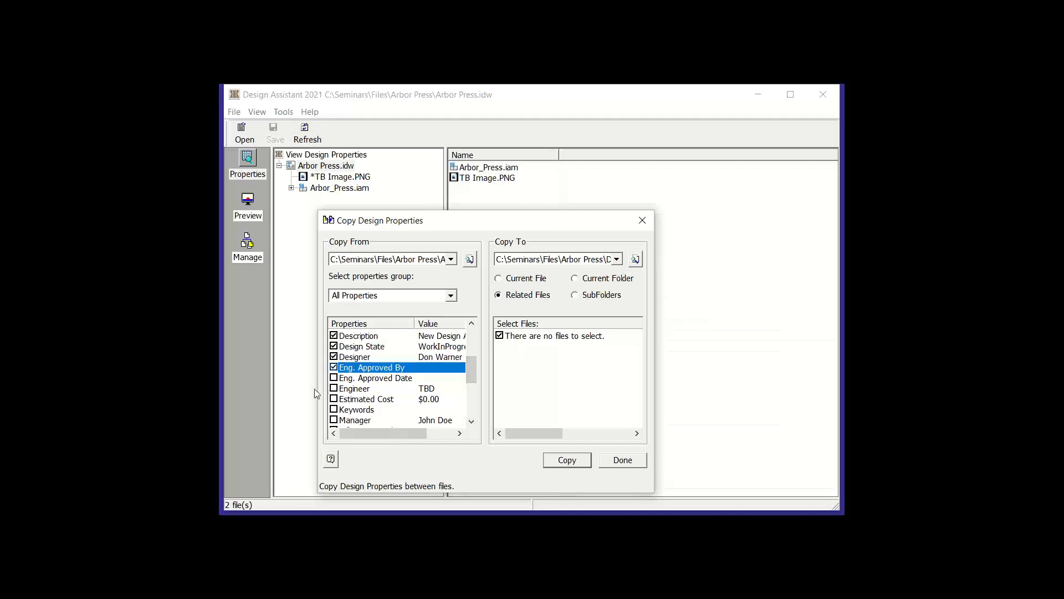
{"action": "left_click", "coordinate": [332, 380]}
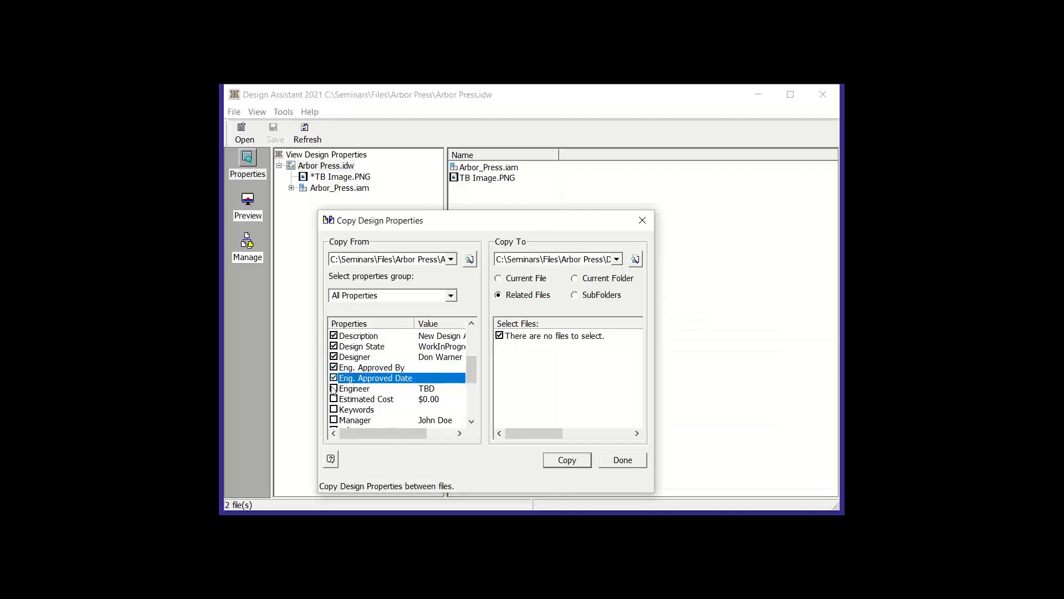
{"action": "left_click", "coordinate": [334, 388]}
{"action": "left_click", "coordinate": [334, 399]}
{"action": "left_click", "coordinate": [334, 409]}
{"action": "left_click", "coordinate": [333, 420]}
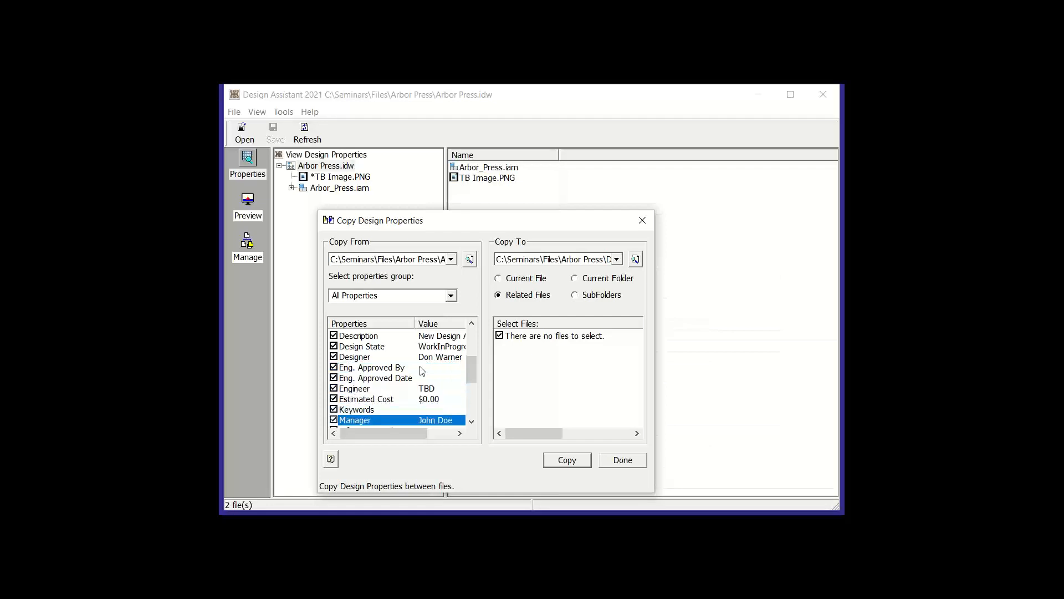
Select the Part Number, Project, Revision Number, Status and Title properties for copying, keeping the All Properties group
{"action": "left_click", "coordinate": [449, 295]}
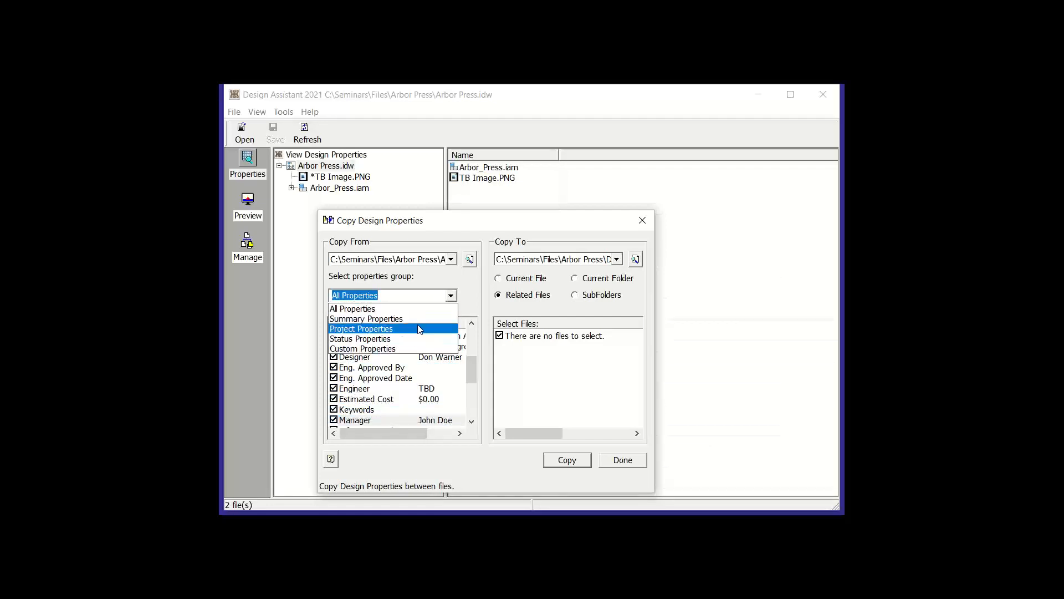
{"action": "left_click", "coordinate": [469, 290]}
{"action": "left_click_drag", "start_coordinate": [469, 375], "coordinate": [470, 396]}
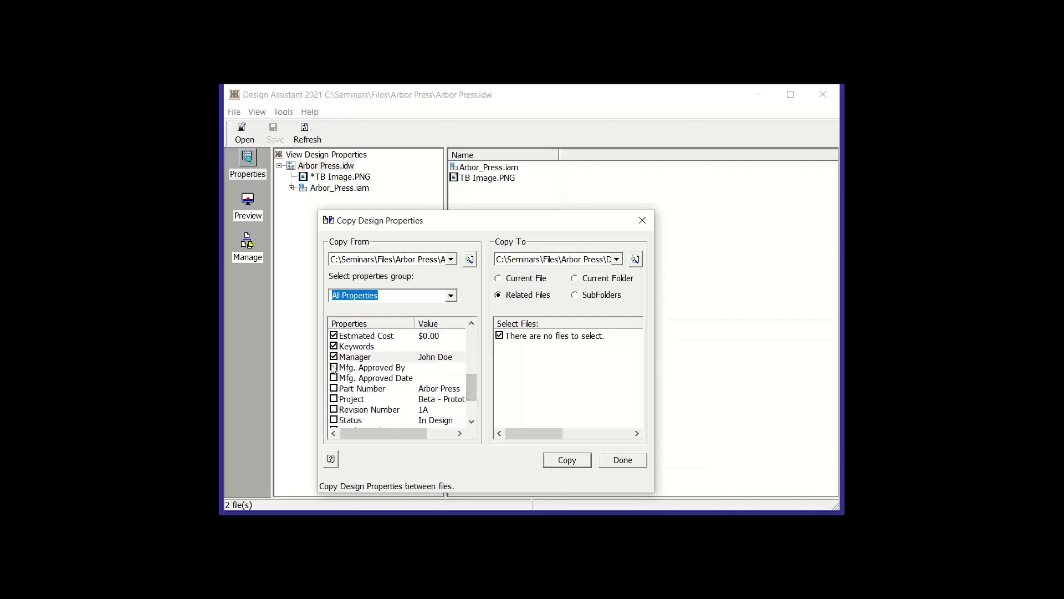
{"action": "left_click", "coordinate": [334, 388]}
{"action": "left_click", "coordinate": [334, 399]}
{"action": "left_click", "coordinate": [334, 410]}
{"action": "left_click", "coordinate": [334, 420]}
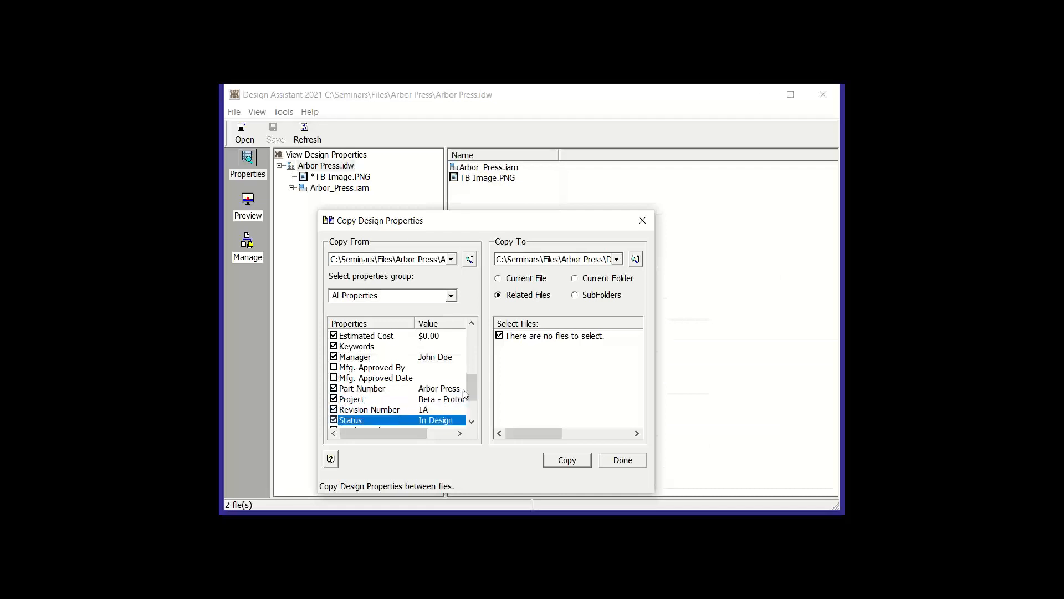
{"action": "scroll", "coordinate": [470, 388], "scroll_direction": "down", "scroll_amount": 2}
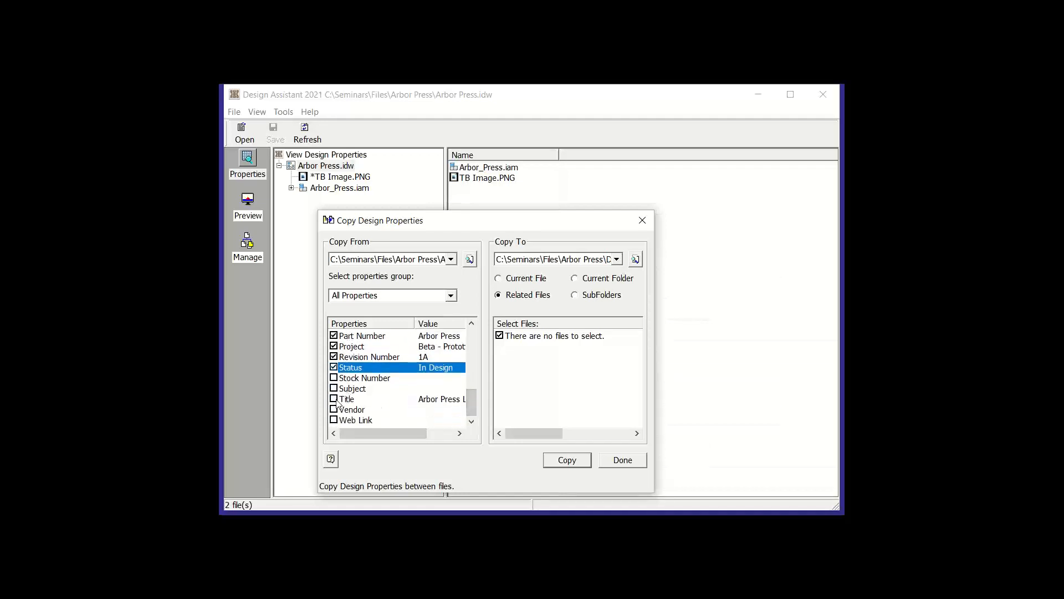
{"action": "left_click", "coordinate": [335, 399]}
Exclude the empty Keywords, Eng. Approved Date, Eng. Approved By, Authority and Category properties from the copy
{"action": "left_click_drag", "start_coordinate": [471, 409], "coordinate": [472, 382]}
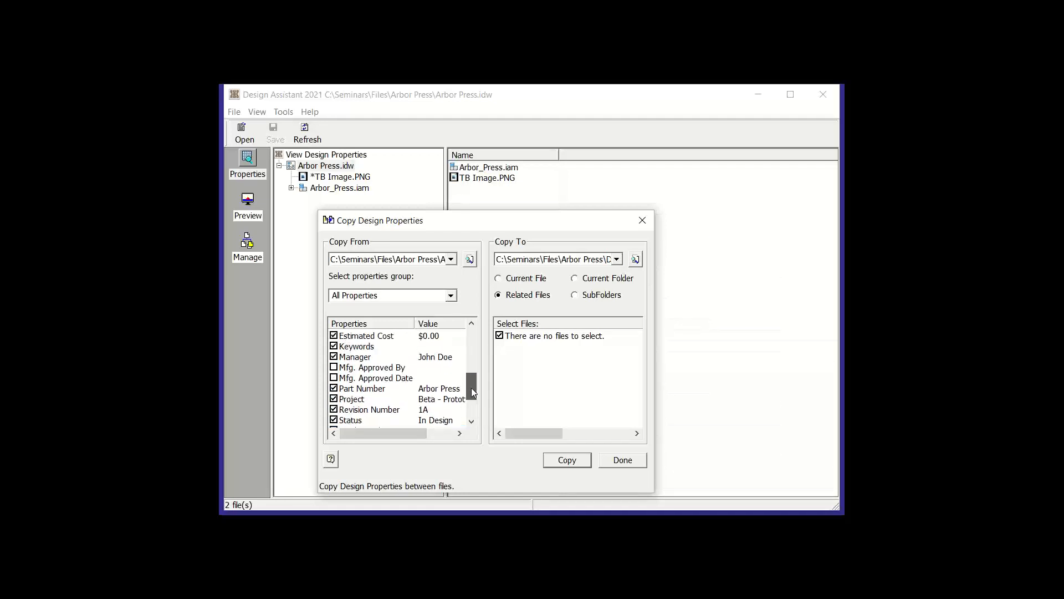
{"action": "left_click", "coordinate": [335, 346]}
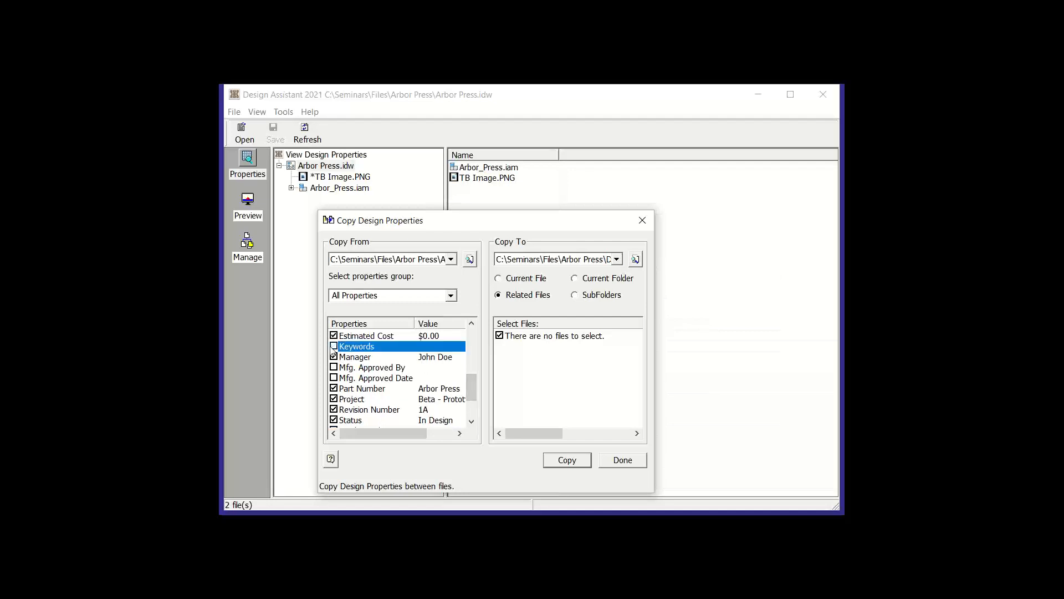
{"action": "left_click_drag", "start_coordinate": [474, 387], "coordinate": [474, 372]}
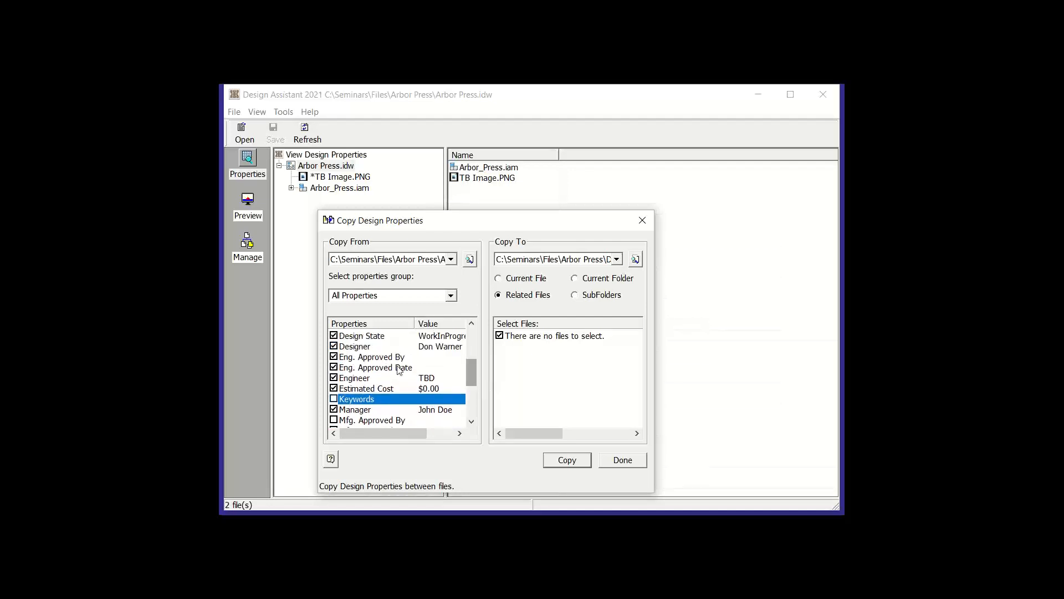
{"action": "left_click", "coordinate": [333, 367]}
{"action": "left_click", "coordinate": [334, 357]}
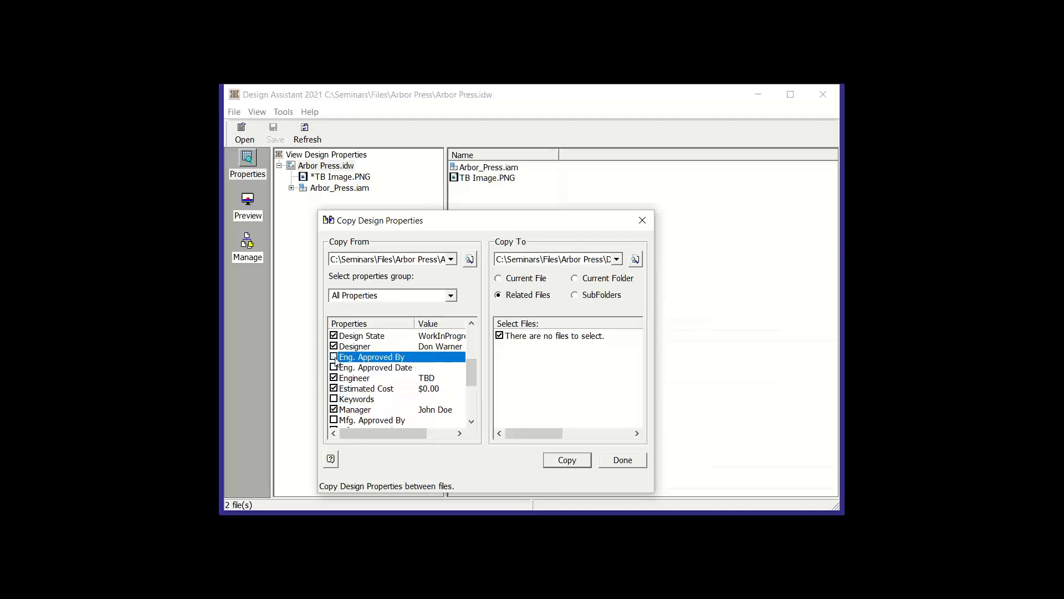
{"action": "left_click_drag", "start_coordinate": [472, 370], "coordinate": [471, 339]}
{"action": "left_click", "coordinate": [333, 346]}
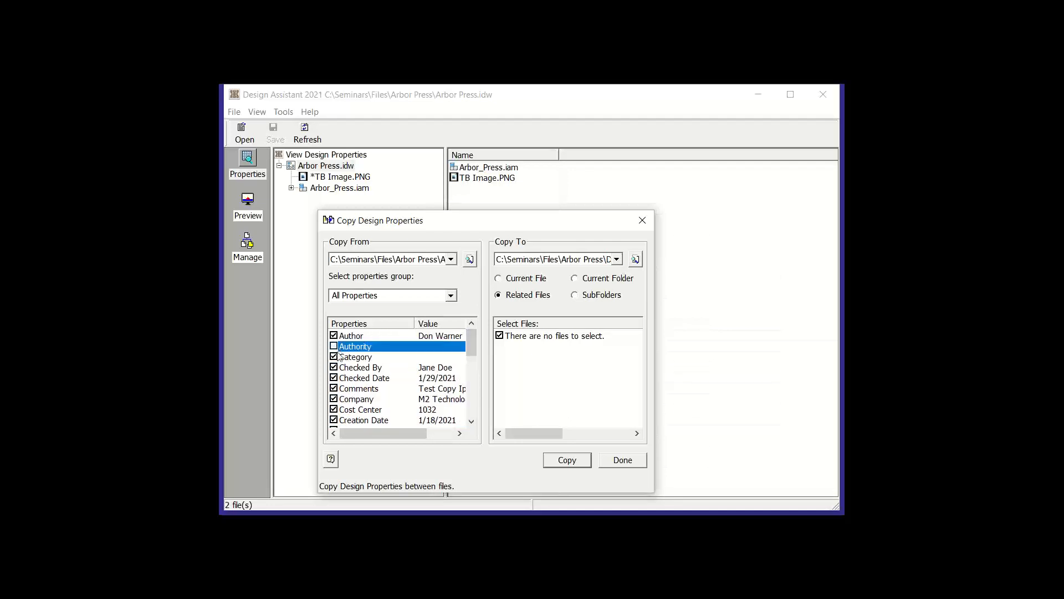
{"action": "left_click", "coordinate": [334, 357]}
{"action": "left_click_drag", "start_coordinate": [474, 350], "coordinate": [481, 417]}
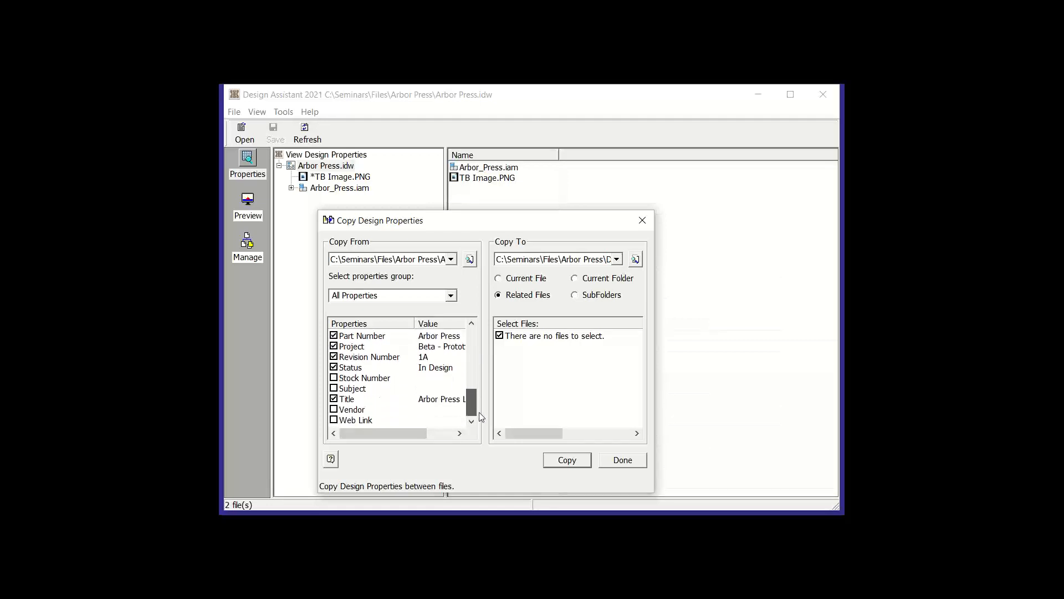
List the files of the current folder as copy targets and select Destination file.idw among them
{"action": "left_click", "coordinate": [562, 464]}
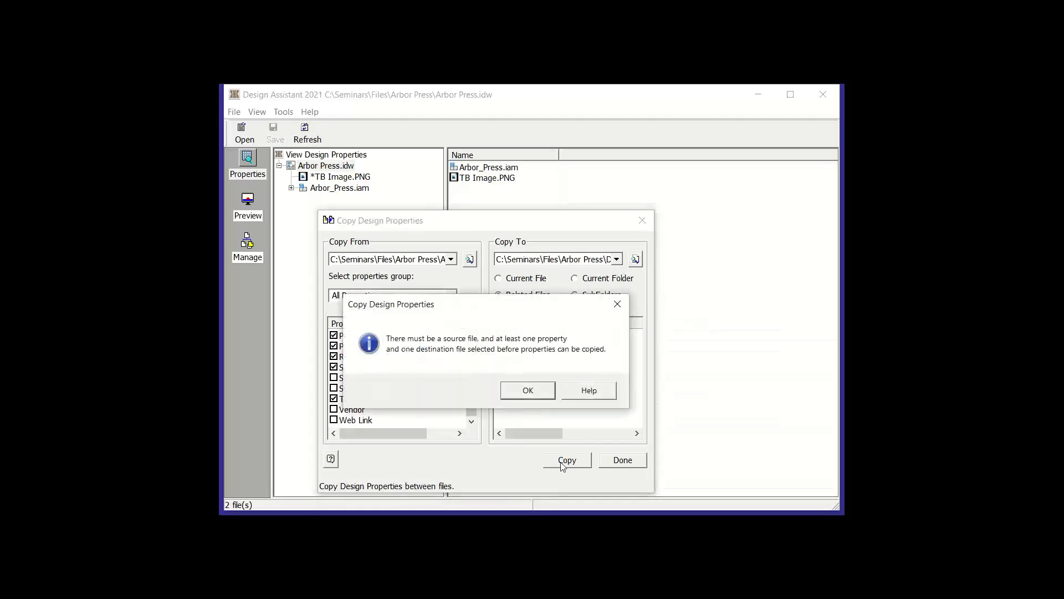
{"action": "left_click", "coordinate": [527, 391]}
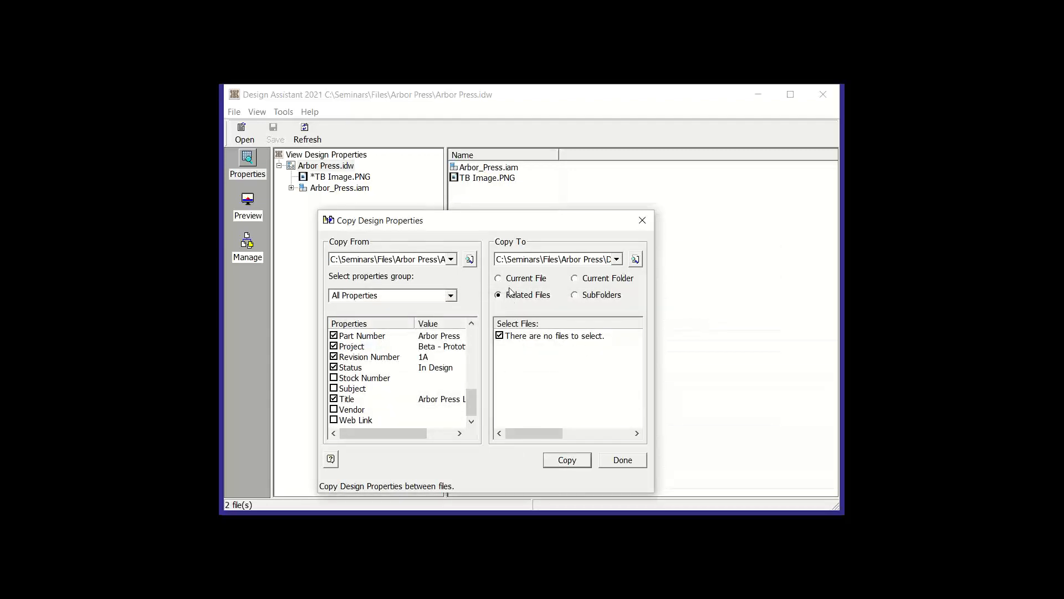
{"action": "left_click", "coordinate": [575, 296]}
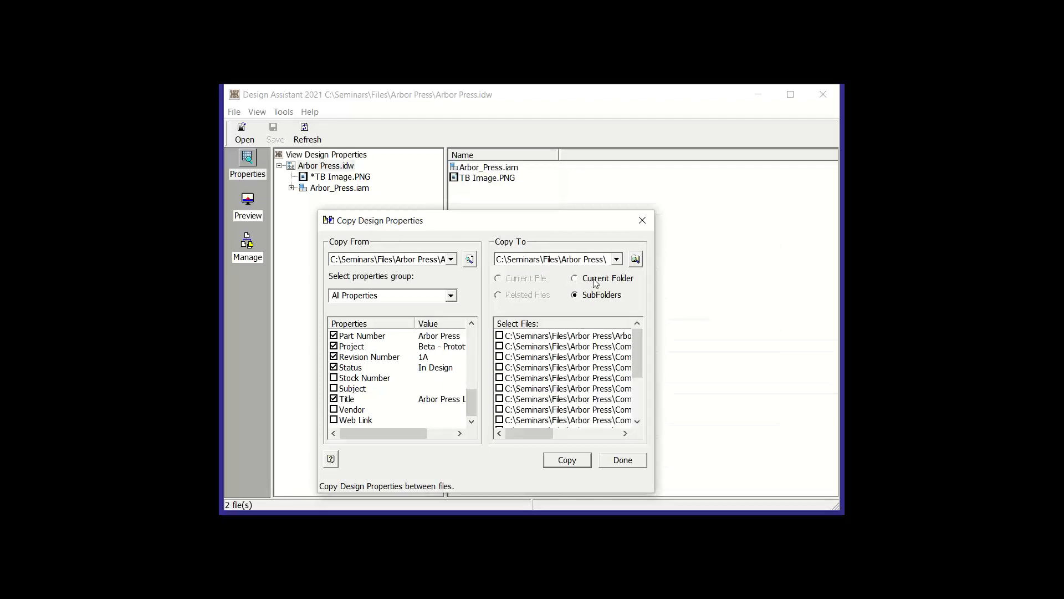
{"action": "left_click", "coordinate": [595, 283]}
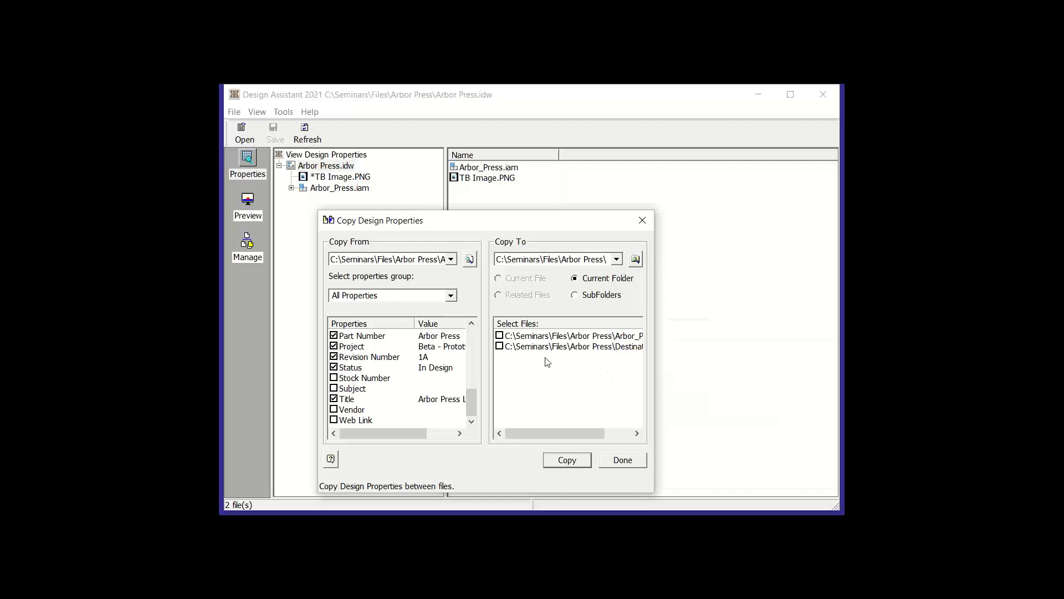
{"action": "left_click", "coordinate": [499, 347]}
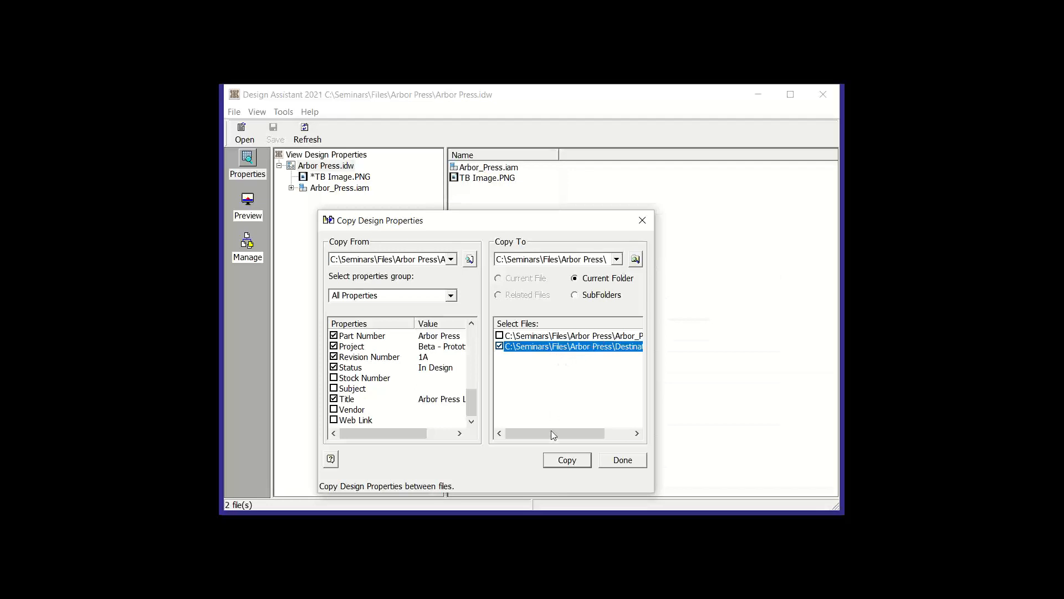
Copy the selected properties to Destination file.idw, replacing all existing ones, and finish Copy Design Properties
{"action": "left_click", "coordinate": [567, 462]}
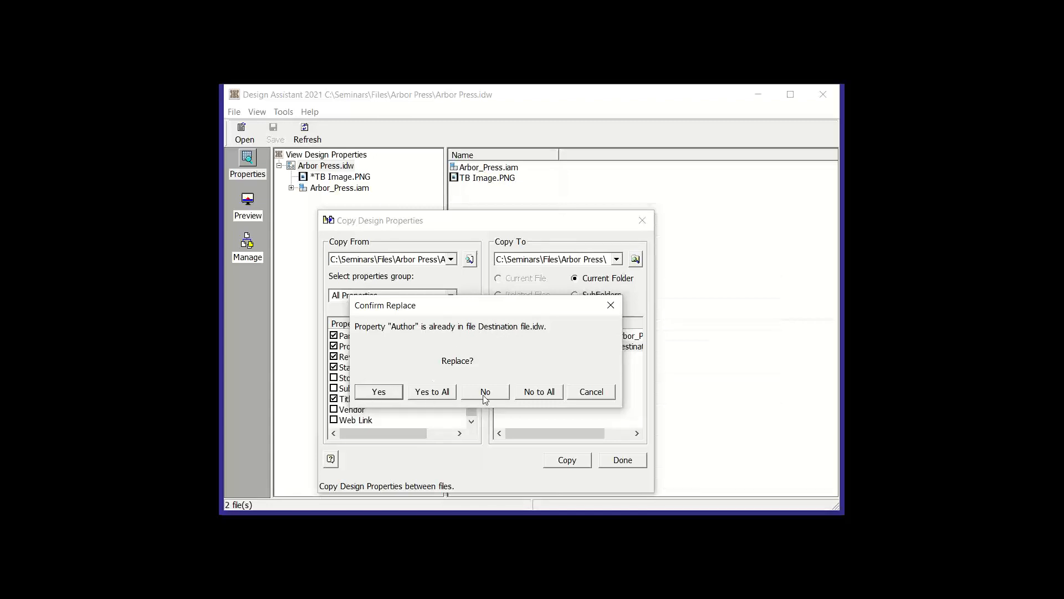
{"action": "left_click", "coordinate": [437, 398]}
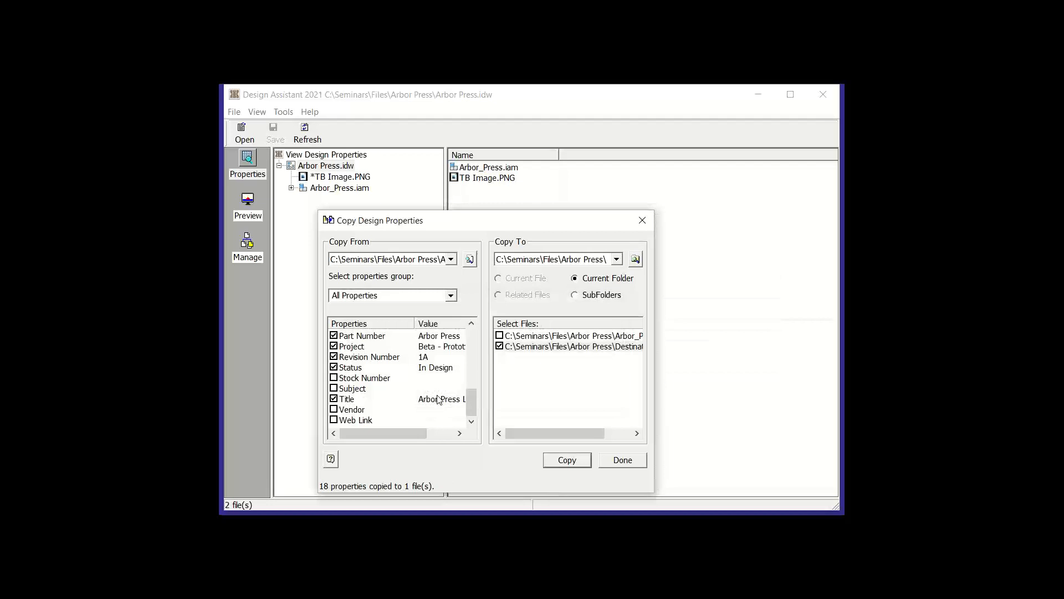
{"action": "left_click", "coordinate": [622, 462]}
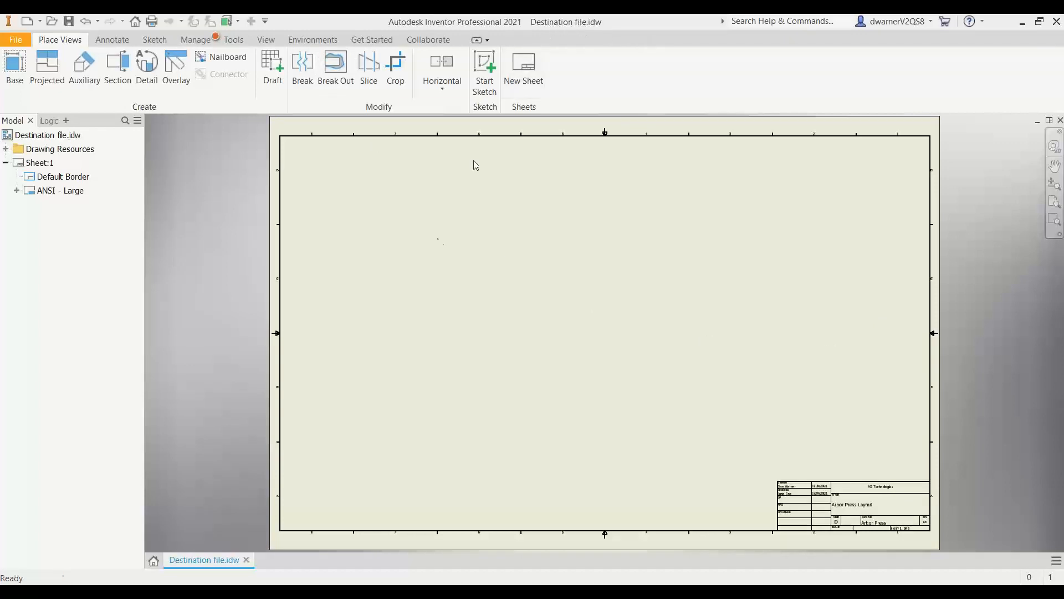
Open the iProperties of Destination file.idw in Inventor and examine the copied summary, project and status properties
{"action": "left_click", "coordinate": [62, 136]}
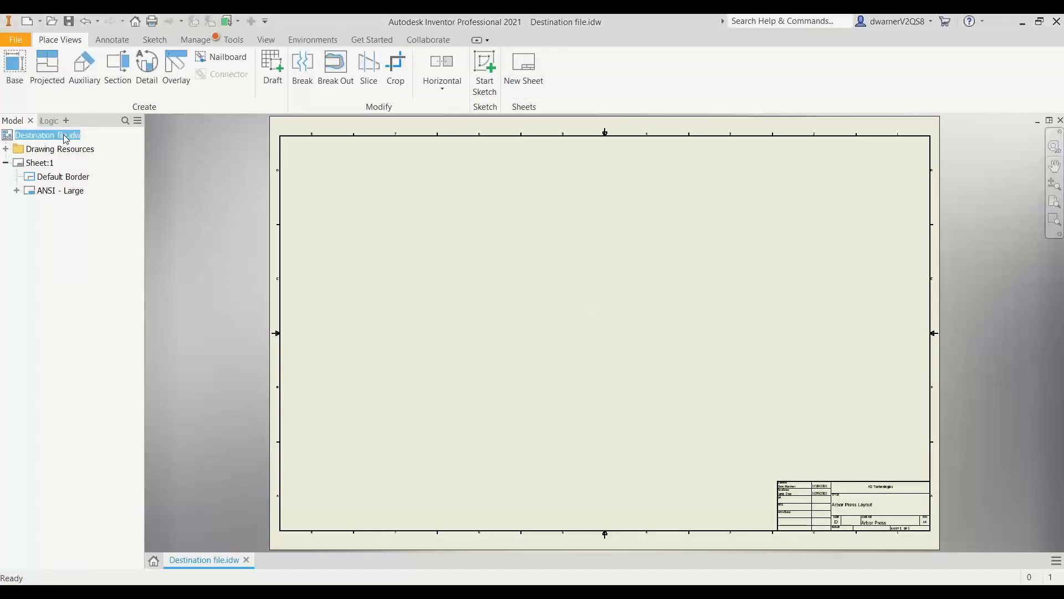
{"action": "right_click", "coordinate": [64, 139]}
{"action": "key", "text": "Escape"}
{"action": "right_click", "coordinate": [64, 140]}
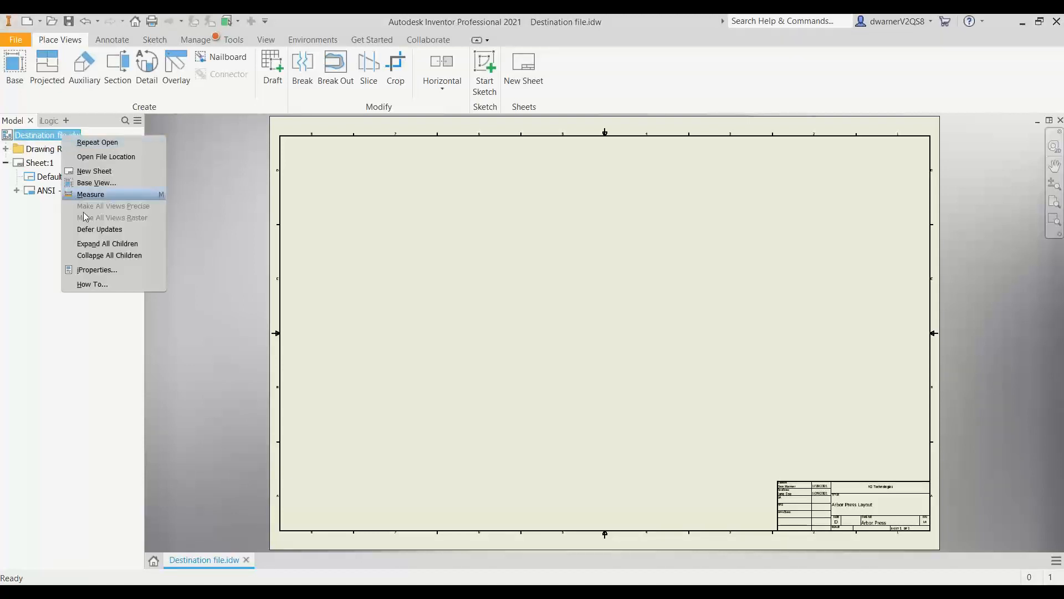
{"action": "left_click", "coordinate": [100, 270]}
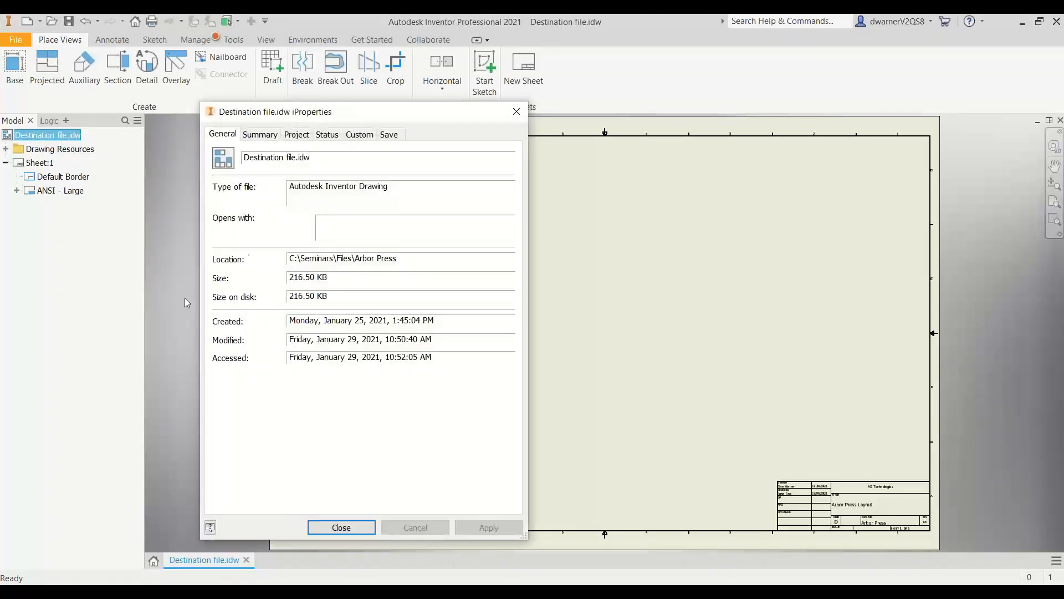
{"action": "left_click", "coordinate": [254, 138]}
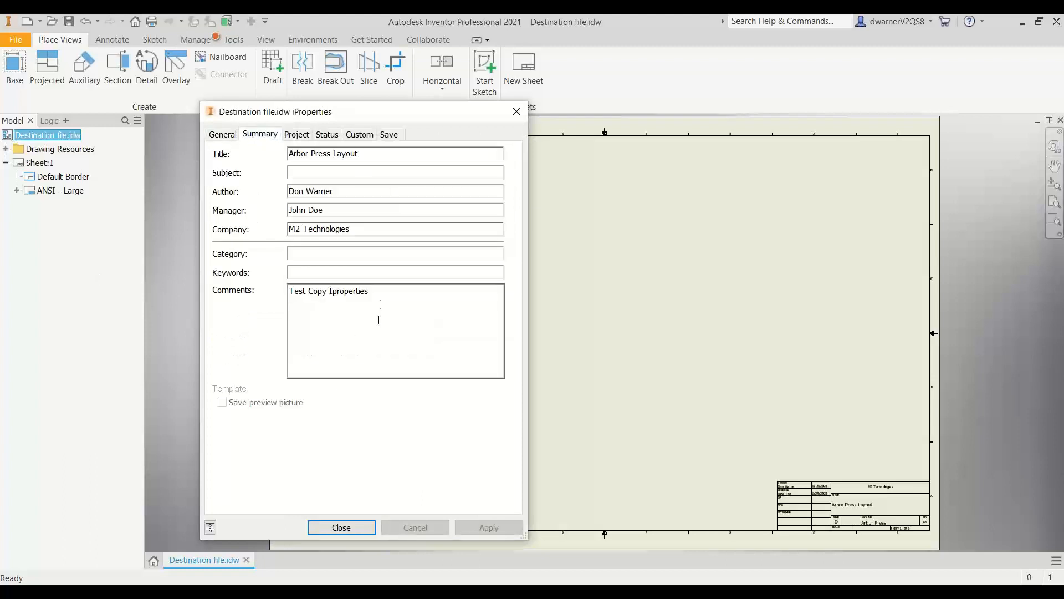
{"action": "left_click", "coordinate": [295, 135]}
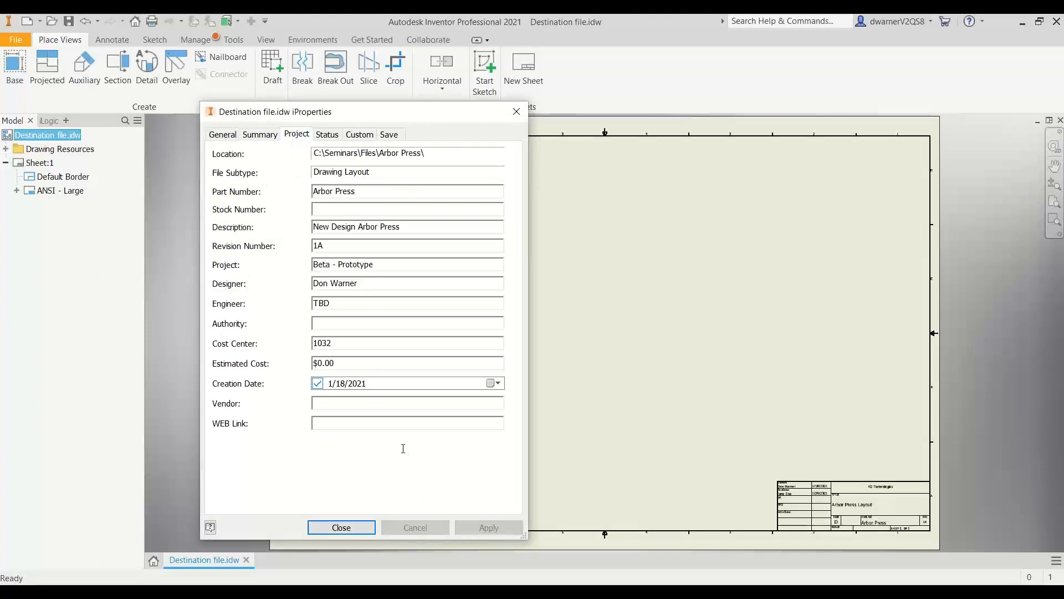
{"action": "left_click", "coordinate": [332, 138]}
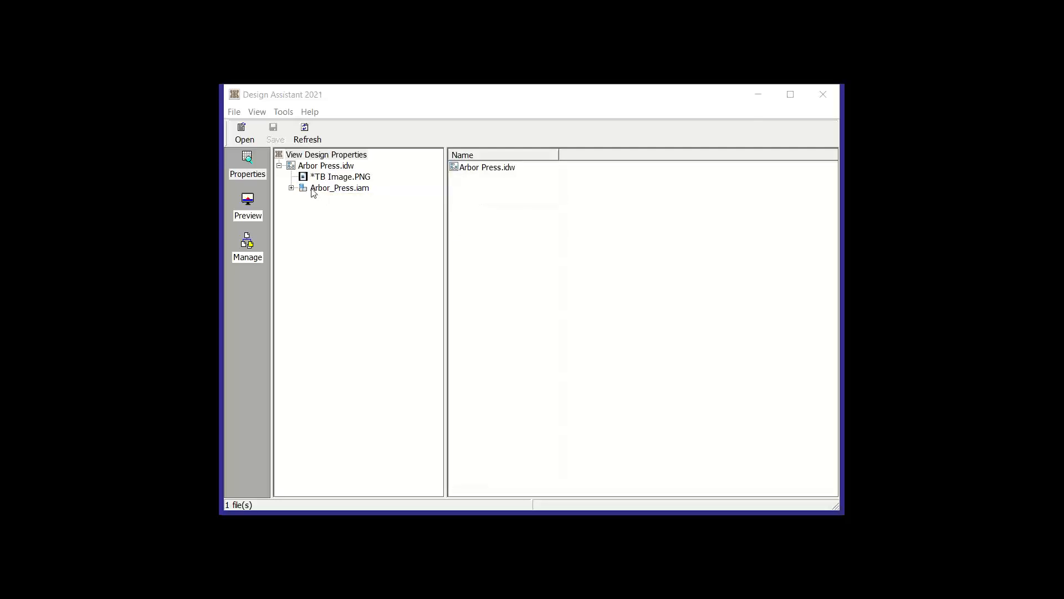
{"action": "right_click", "coordinate": [340, 190]}
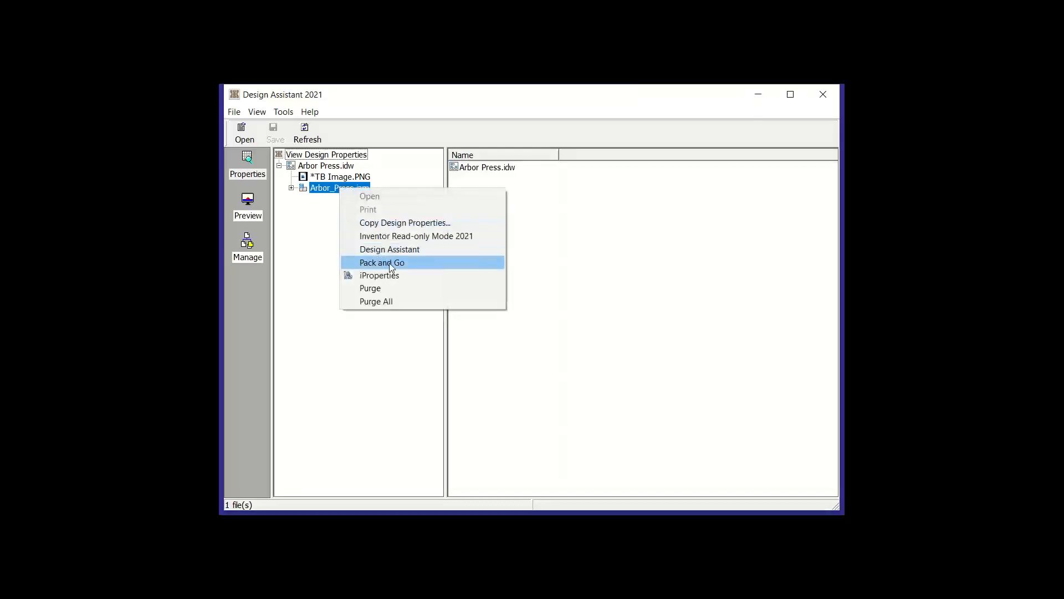
{"action": "left_click", "coordinate": [321, 166]}
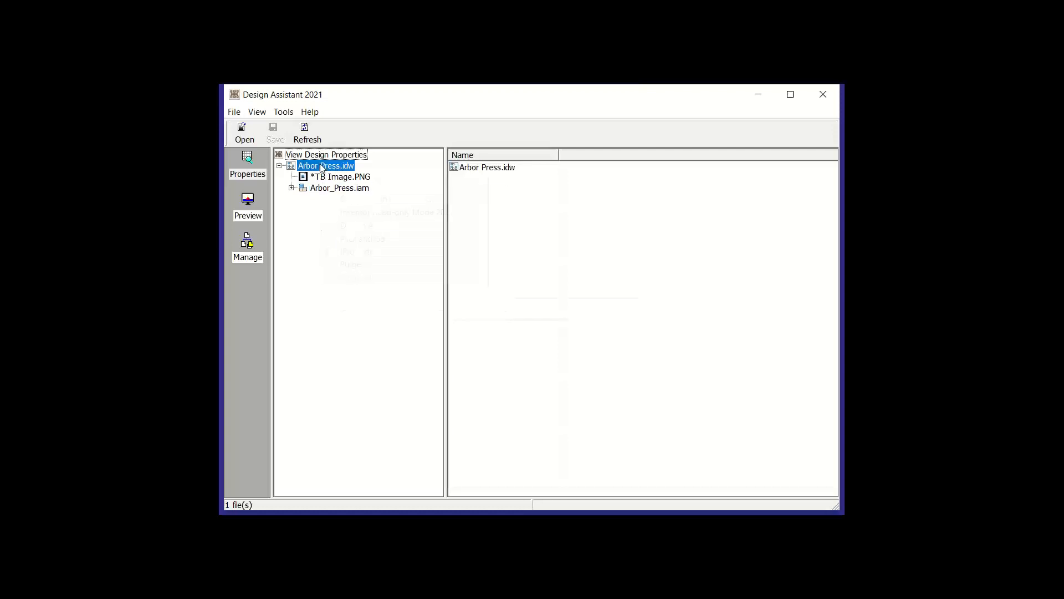
{"action": "right_click", "coordinate": [320, 167]}
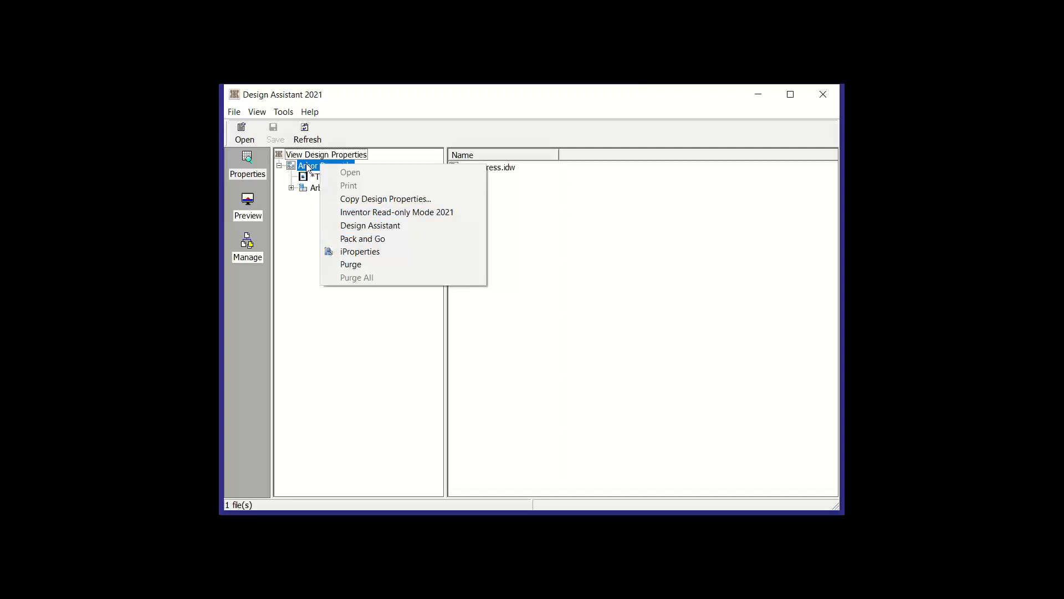
{"action": "left_click", "coordinate": [319, 222]}
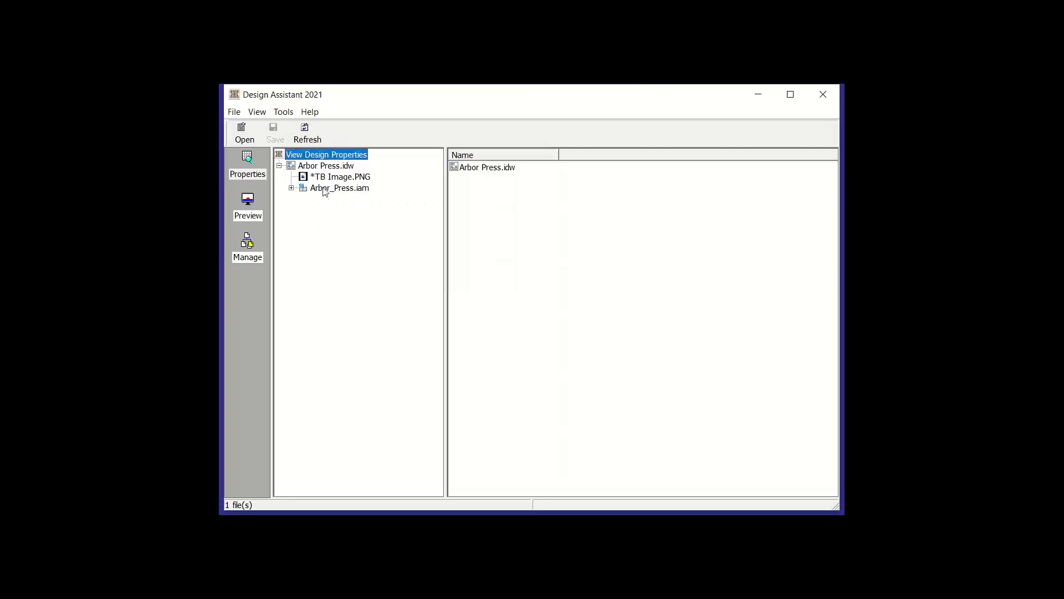
Start Pack and Go for Arbor_Press.iam with the options Copy to Single Path and Model files Only
{"action": "double_click", "coordinate": [325, 188]}
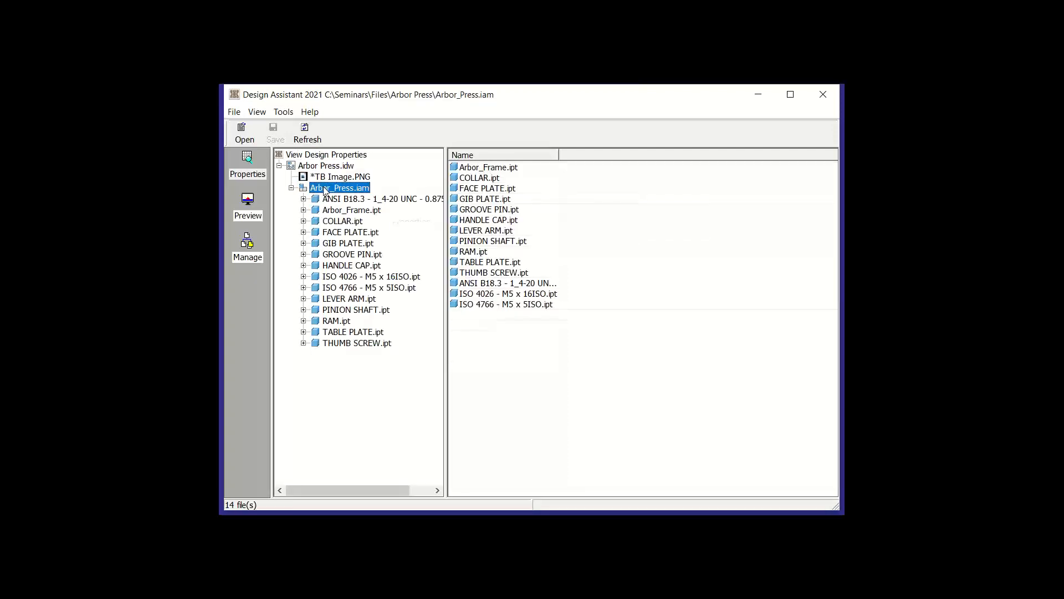
{"action": "right_click", "coordinate": [325, 191]}
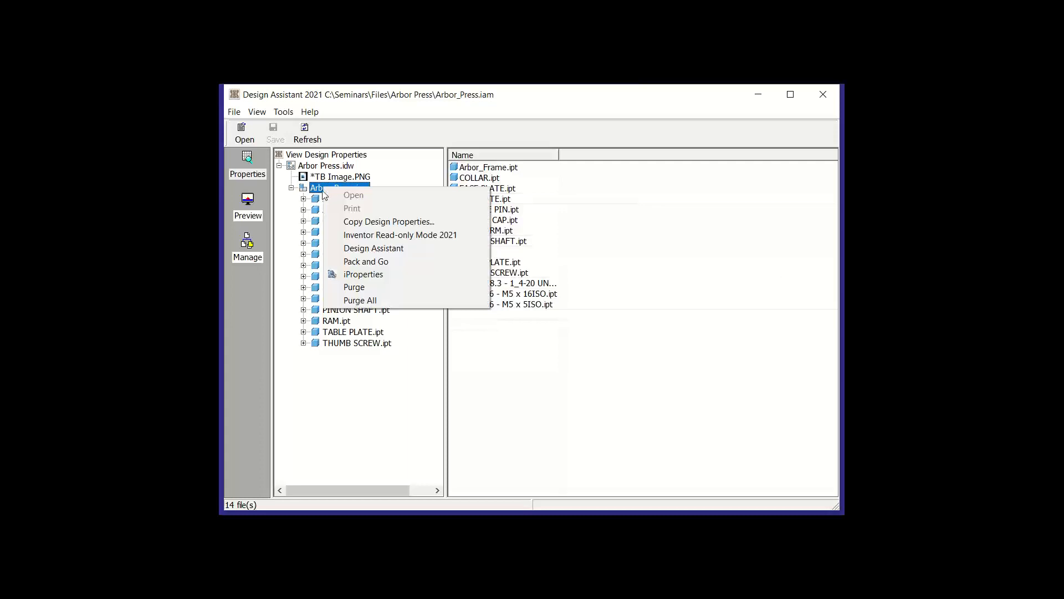
{"action": "left_click", "coordinate": [351, 262]}
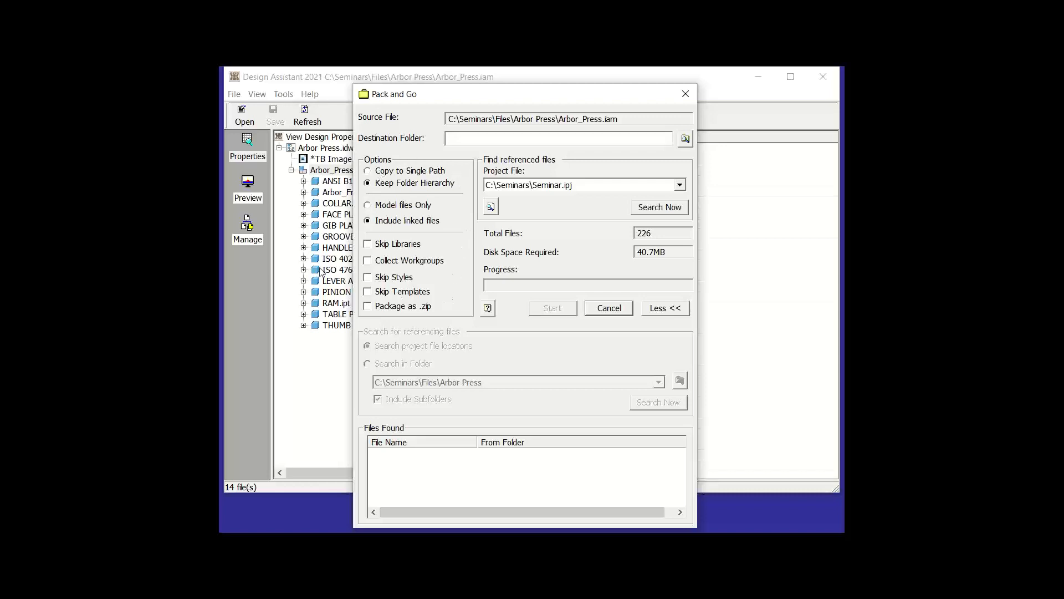
{"action": "left_click", "coordinate": [394, 172]}
{"action": "left_click_drag", "start_coordinate": [628, 121], "coordinate": [562, 121]}
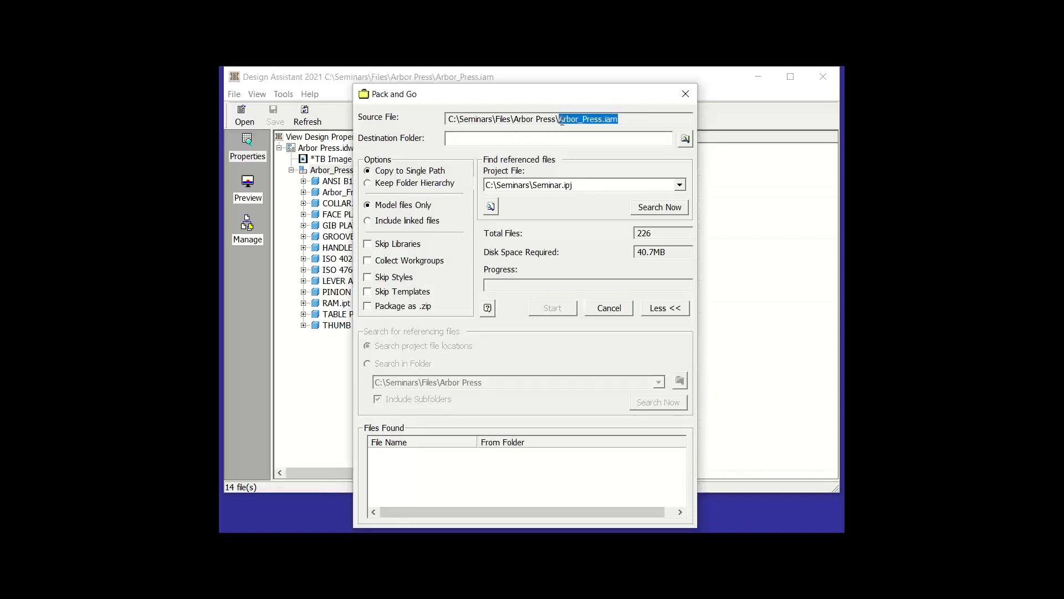
Create a new folder named PG Copy in C:\Seminars and set it as the Pack and Go destination folder
{"action": "left_click", "coordinate": [685, 138]}
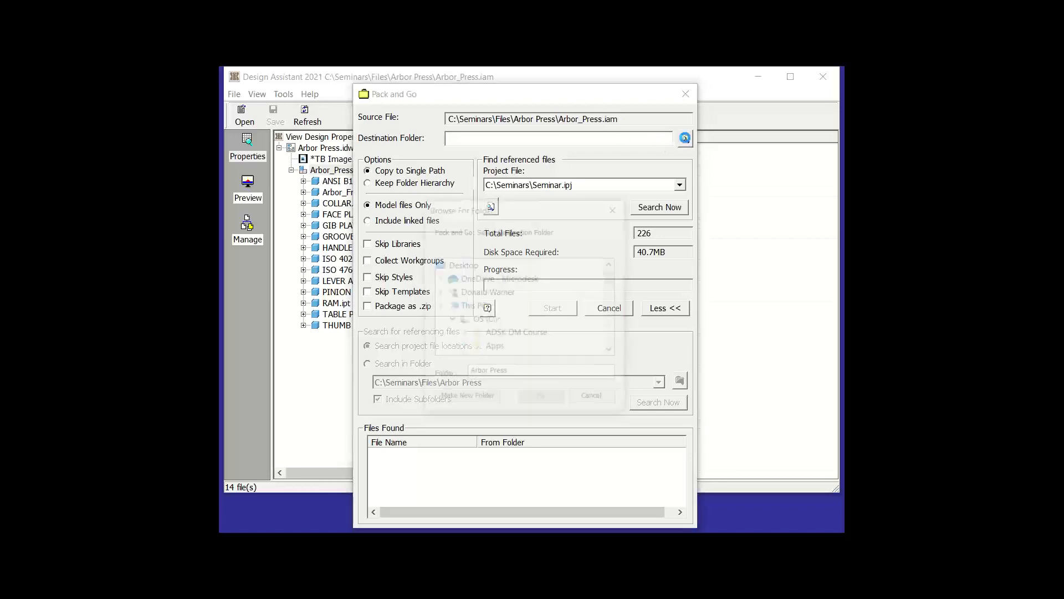
{"action": "left_click", "coordinate": [482, 347]}
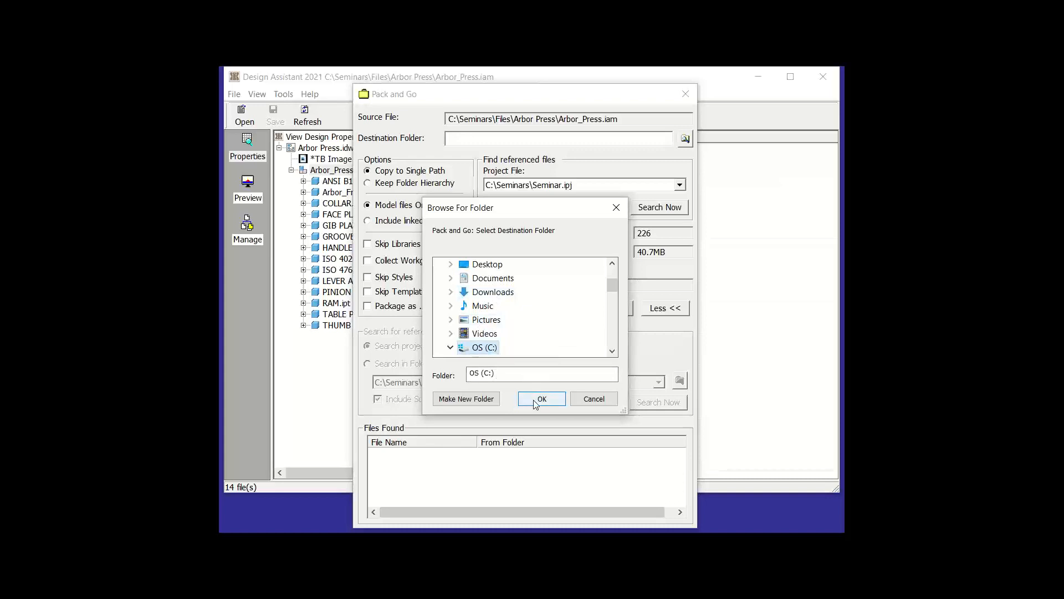
{"action": "left_click", "coordinate": [613, 351]}
{"action": "left_click", "coordinate": [612, 350]}
{"action": "left_click", "coordinate": [613, 350]}
{"action": "left_click", "coordinate": [612, 350]}
{"action": "left_click", "coordinate": [612, 350]}
{"action": "left_click", "coordinate": [613, 351]}
{"action": "left_click", "coordinate": [612, 350]}
{"action": "left_click", "coordinate": [613, 350]}
{"action": "left_click", "coordinate": [612, 350]}
{"action": "left_click", "coordinate": [613, 350]}
{"action": "left_click", "coordinate": [613, 350]}
{"action": "left_click", "coordinate": [613, 350]}
{"action": "left_click", "coordinate": [612, 350]}
{"action": "left_click", "coordinate": [613, 351]}
{"action": "left_click", "coordinate": [612, 350]}
{"action": "left_click", "coordinate": [612, 350]}
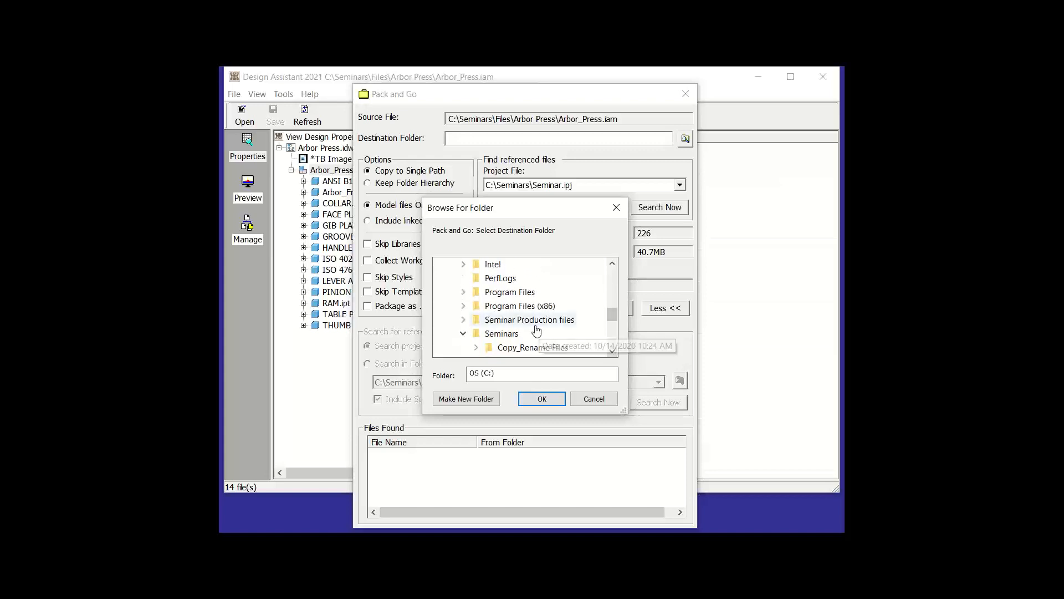
{"action": "left_click", "coordinate": [501, 334]}
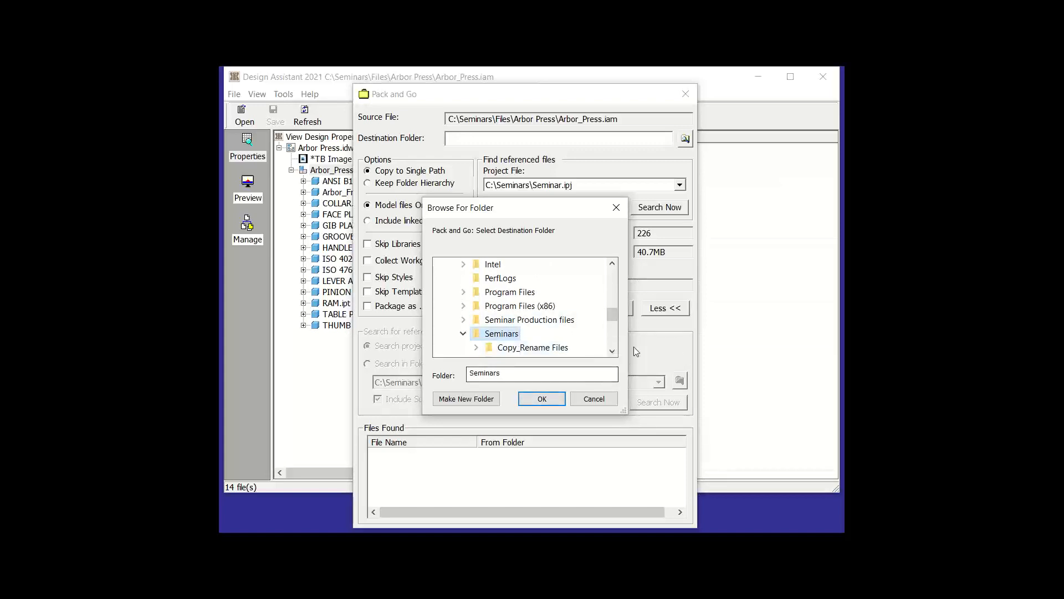
{"action": "left_click_drag", "start_coordinate": [614, 315], "coordinate": [612, 318]}
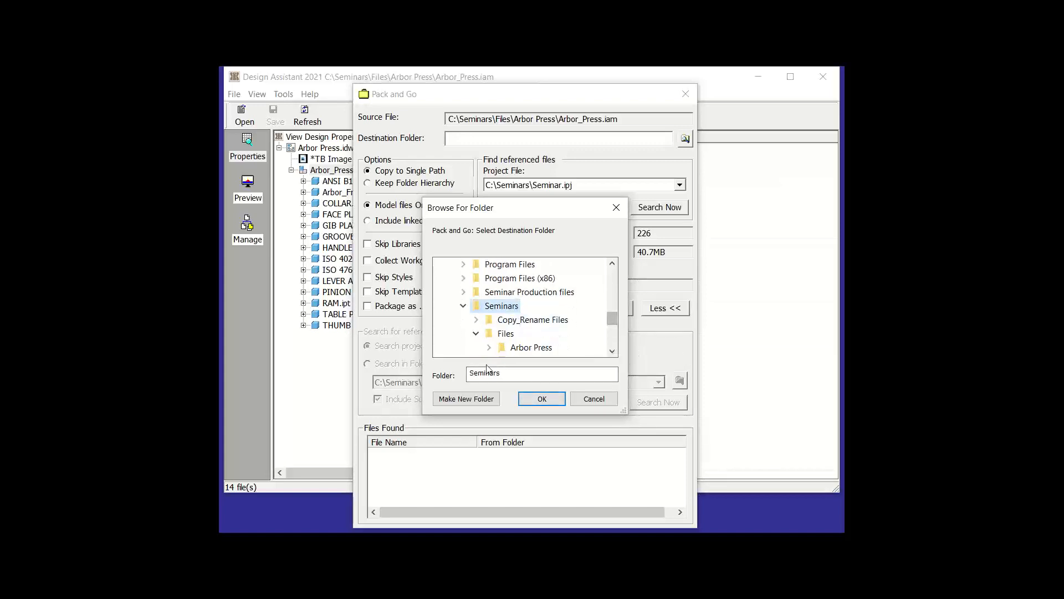
{"action": "left_click", "coordinate": [456, 398]}
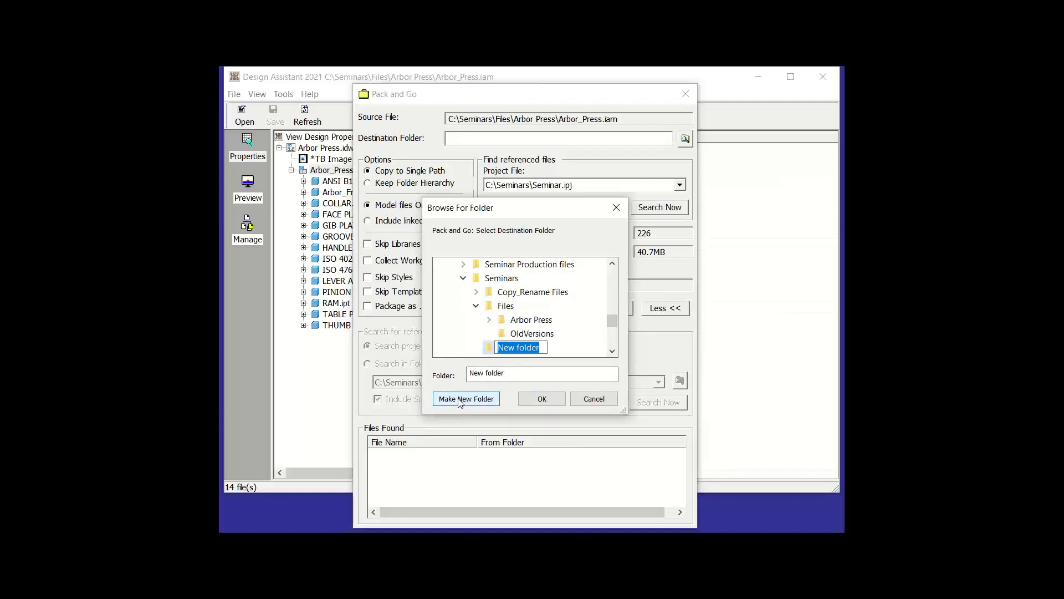
{"action": "type", "text": "PG Copy"}
{"action": "left_click", "coordinate": [542, 398]}
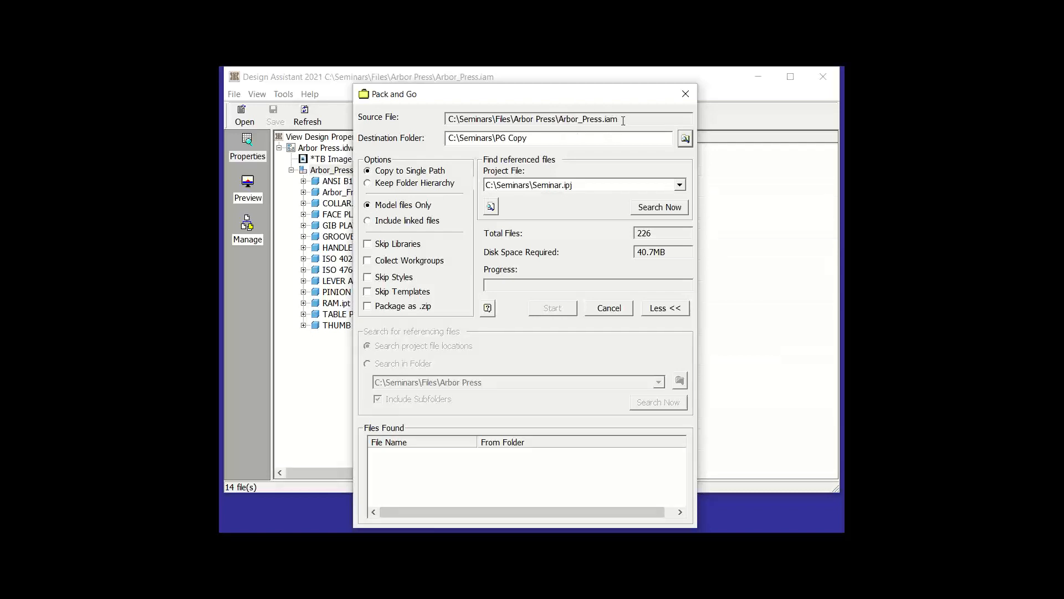
Search for the assembly's referenced files using Seminar.ipj, check the file total and disk space, and start packing
{"action": "left_click", "coordinate": [646, 209]}
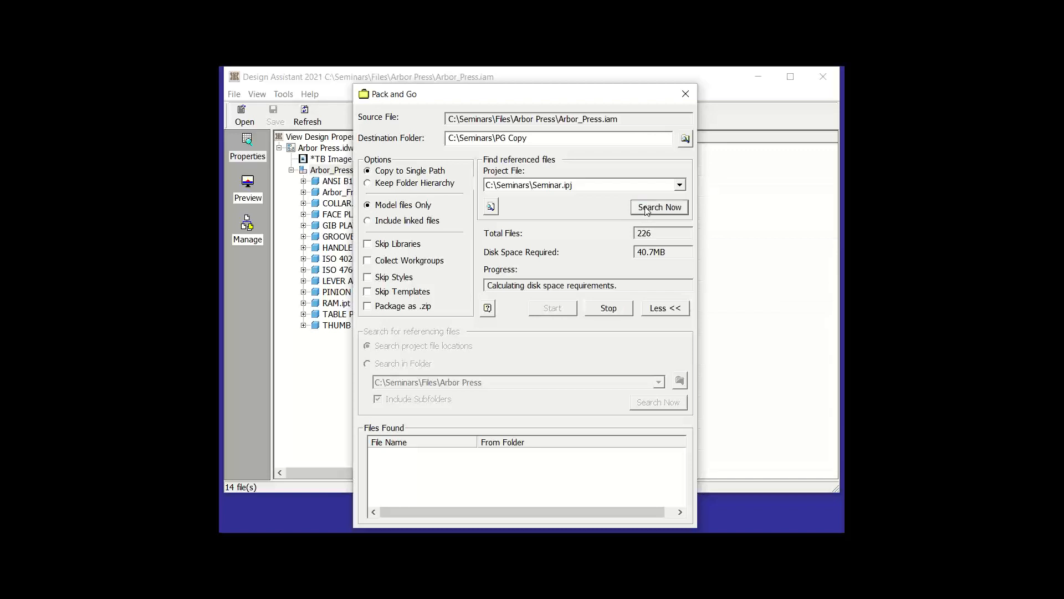
{"action": "left_click_drag", "start_coordinate": [654, 234], "coordinate": [591, 239]}
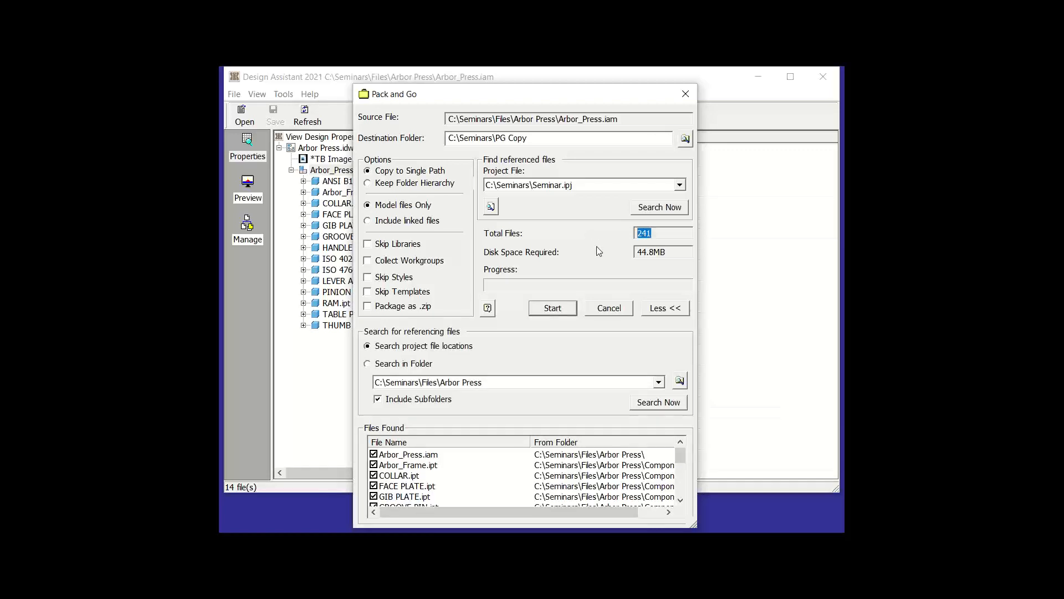
{"action": "left_click_drag", "start_coordinate": [671, 251], "coordinate": [619, 256]}
{"action": "left_click", "coordinate": [552, 313]}
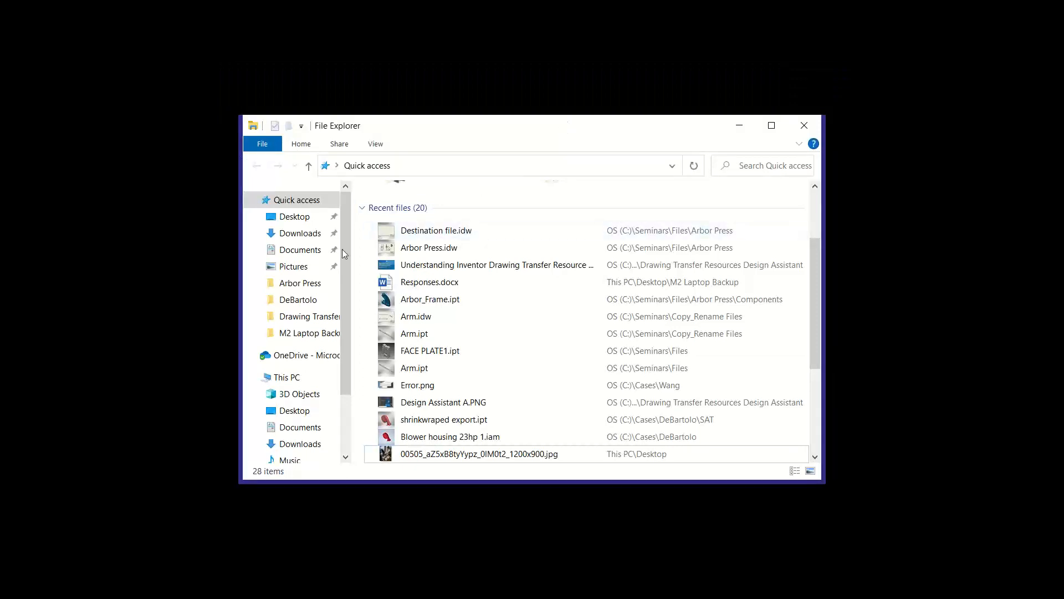
In File Explorer, compare the source Arbor Press folder with the packed files in C:\Seminars\PG Copy
{"action": "left_click", "coordinate": [311, 283]}
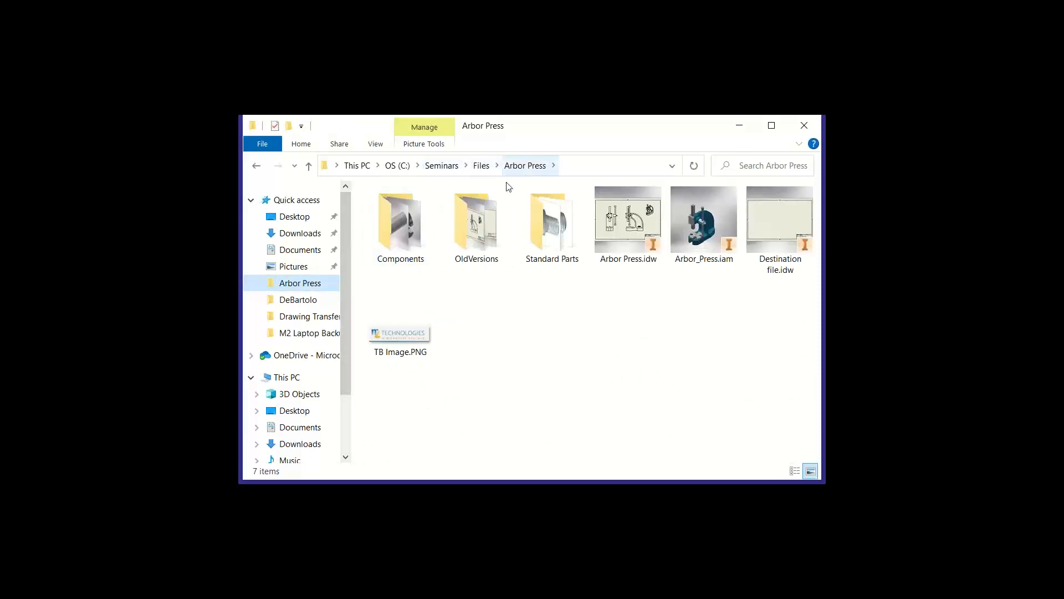
{"action": "right_click", "coordinate": [506, 305]}
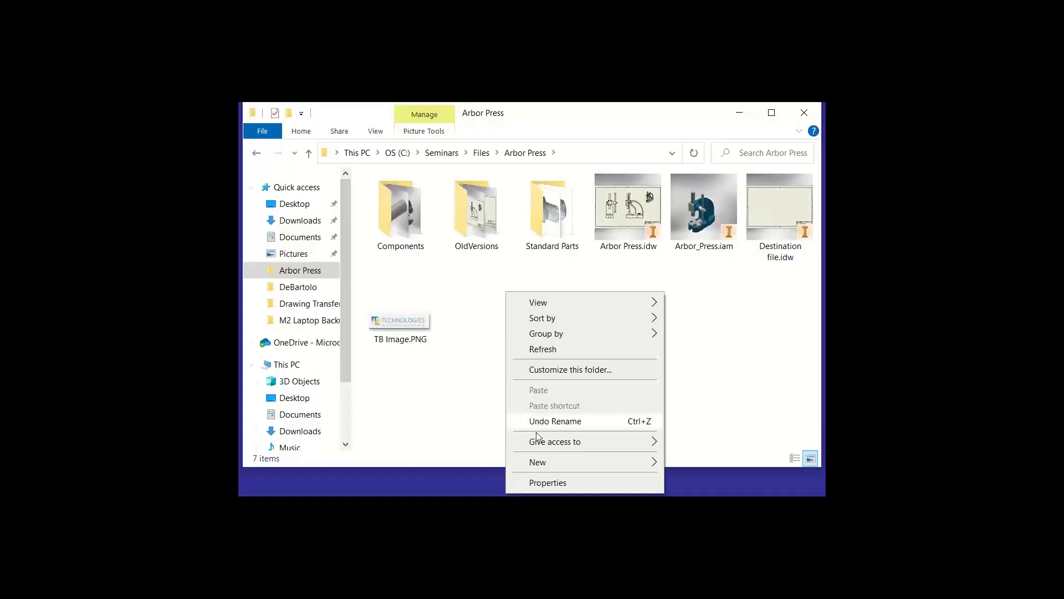
{"action": "left_click", "coordinate": [545, 349]}
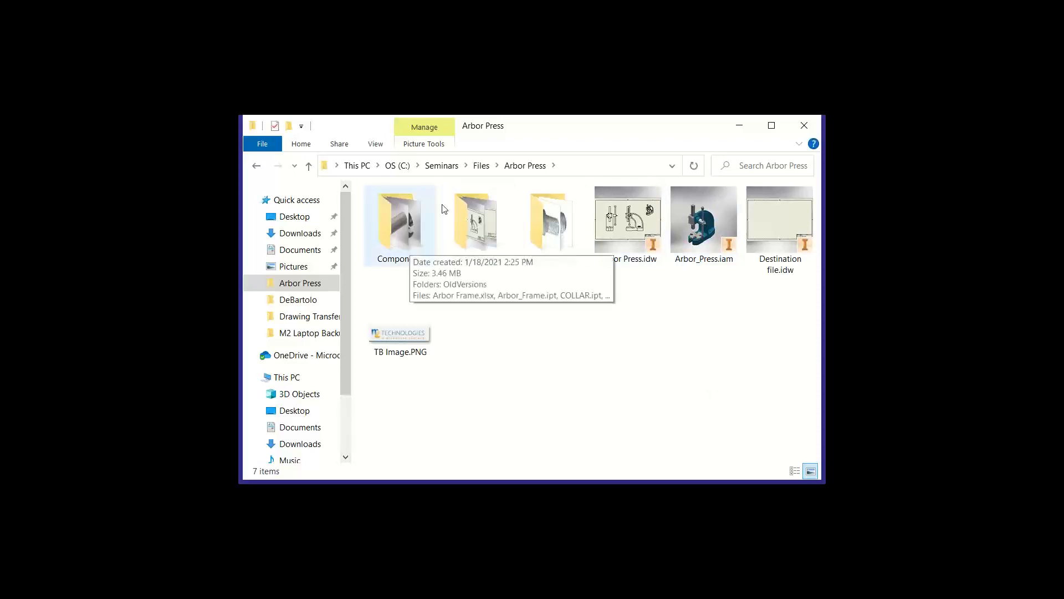
{"action": "left_click", "coordinate": [487, 169]}
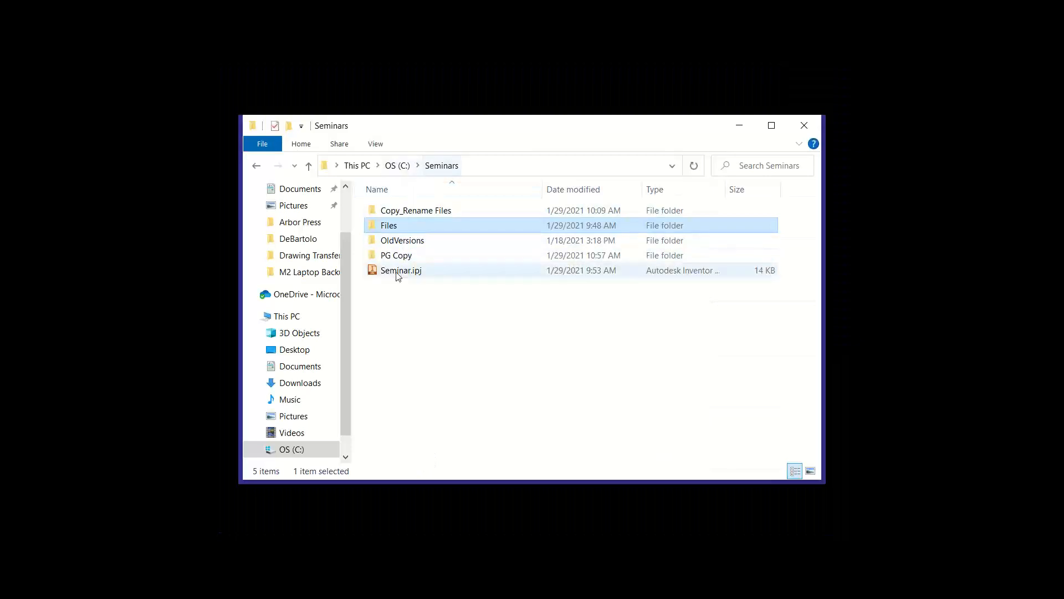
{"action": "left_click", "coordinate": [404, 256]}
{"action": "double_click", "coordinate": [404, 256]}
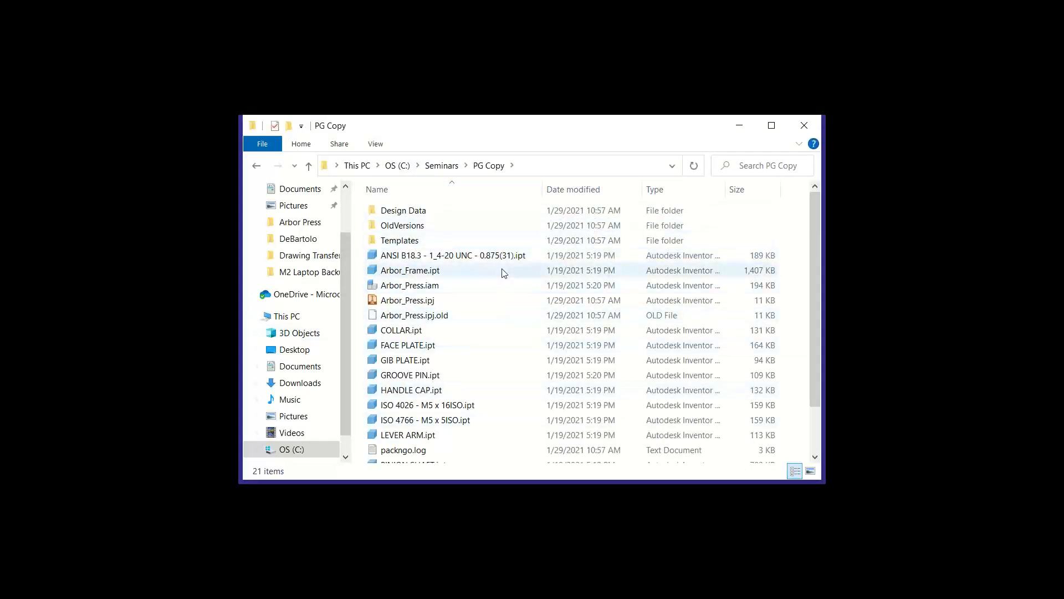
{"action": "mouse_move", "coordinate": [503, 274]}
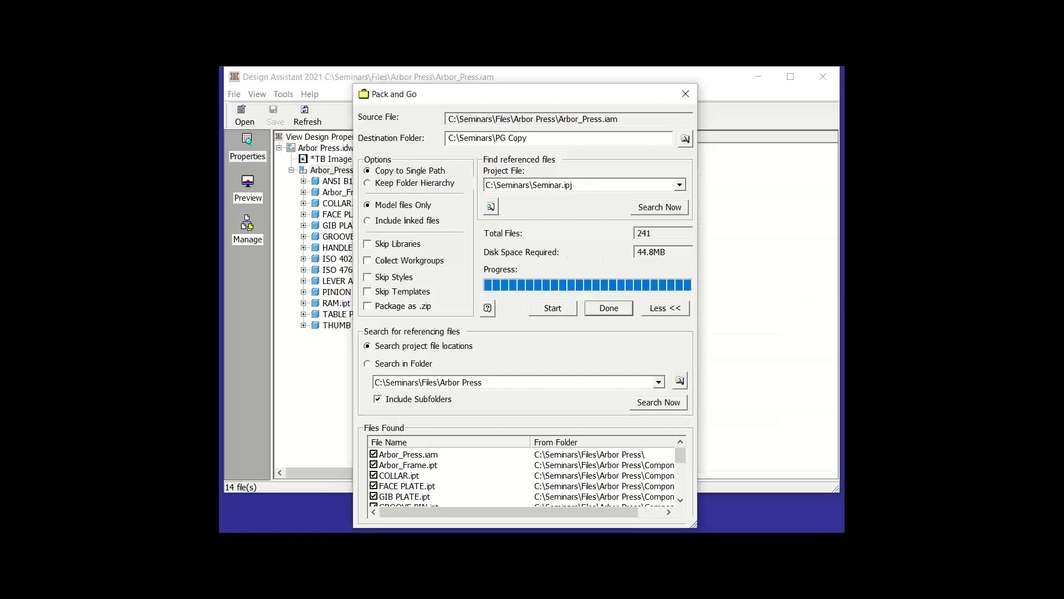
Finish Pack and Go in Design Assistant and inspect the files referenced by Arbor Press.idw, including TB Image.PNG
{"action": "left_click", "coordinate": [609, 309]}
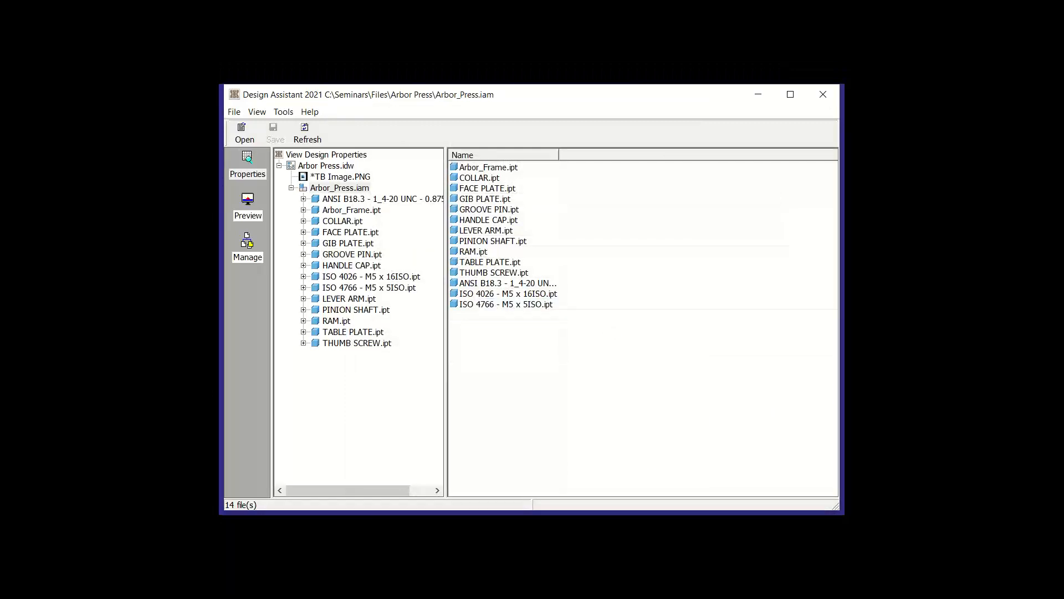
{"action": "left_click", "coordinate": [291, 189]}
{"action": "left_click", "coordinate": [323, 166]}
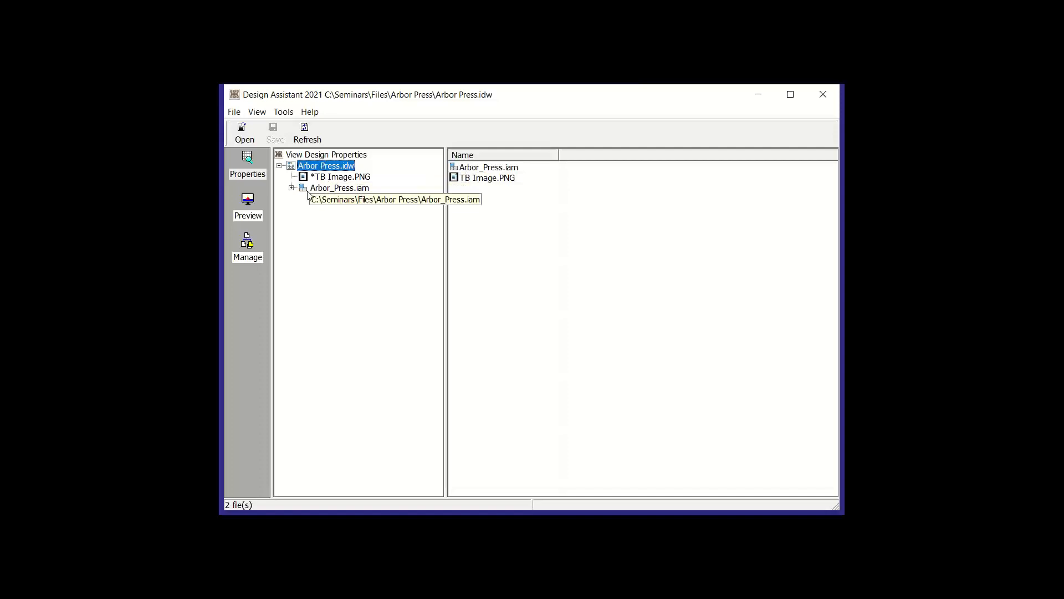
{"action": "left_click", "coordinate": [279, 166]}
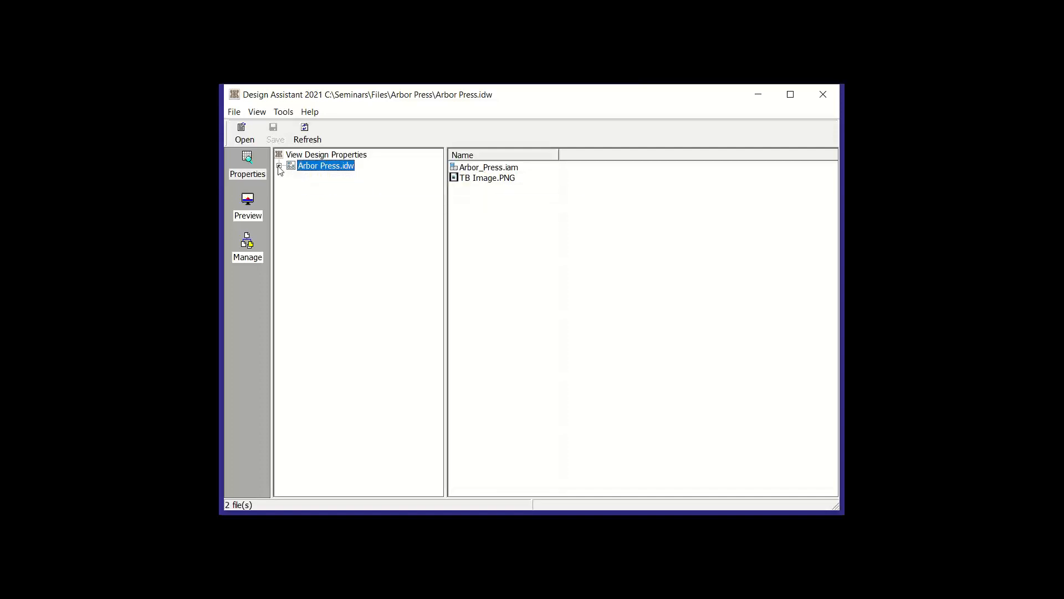
{"action": "left_click", "coordinate": [279, 166]}
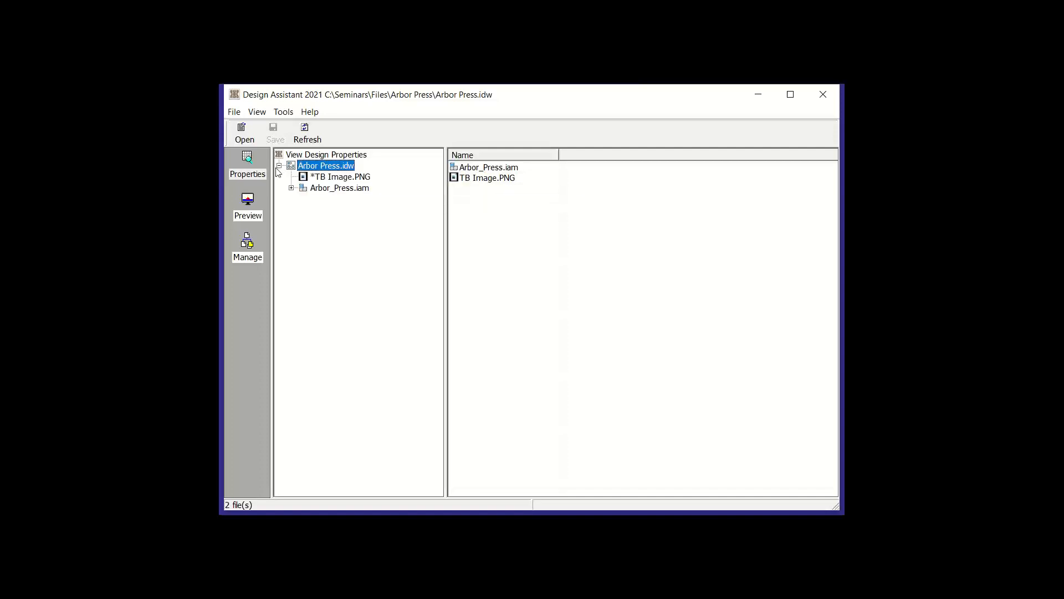
{"action": "left_click", "coordinate": [332, 177]}
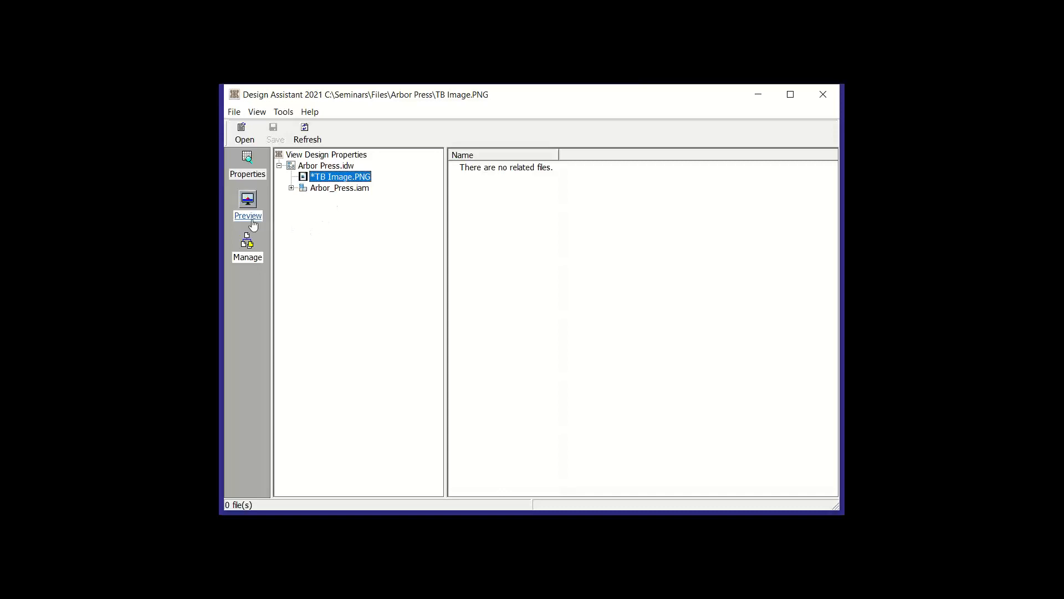
Preview the thumbnails of Arbor Press.idw, Arbor_Press.iam and its FACE PLATE.ipt component
{"action": "left_click", "coordinate": [248, 203]}
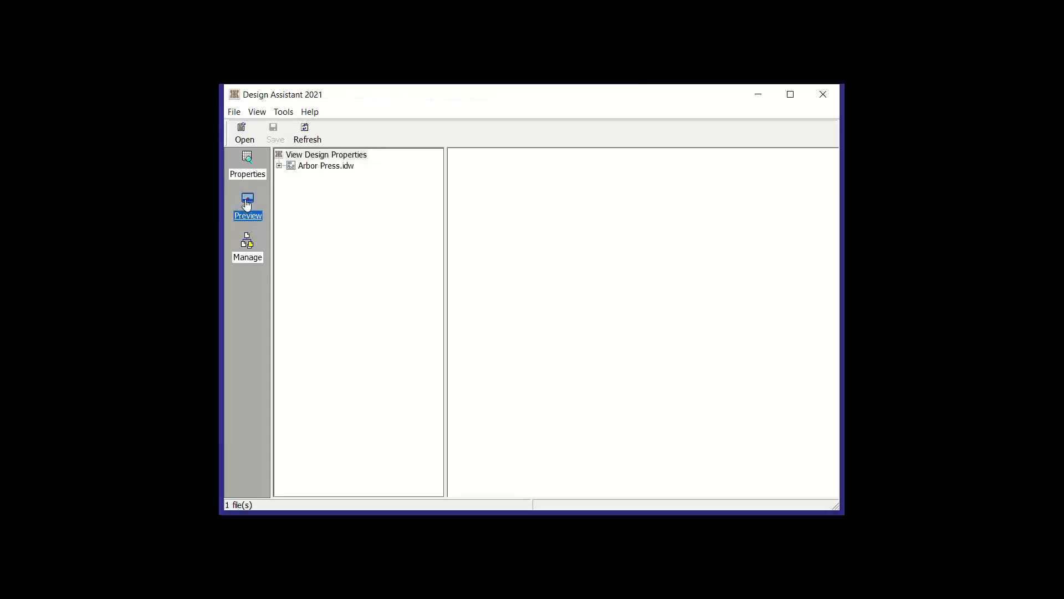
{"action": "left_click", "coordinate": [280, 166]}
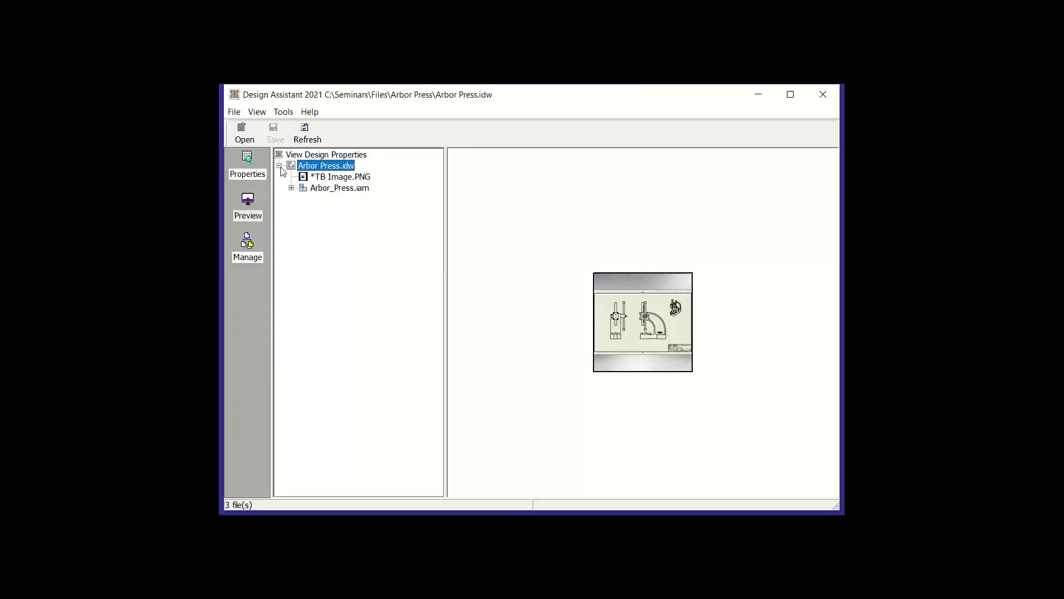
{"action": "left_click", "coordinate": [291, 189]}
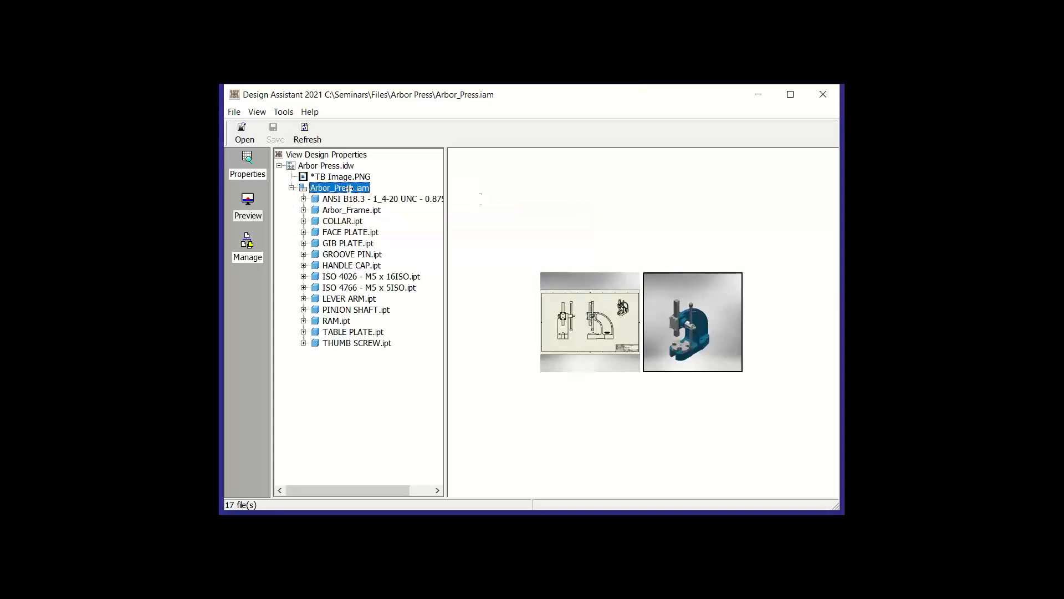
{"action": "left_click", "coordinate": [310, 138]}
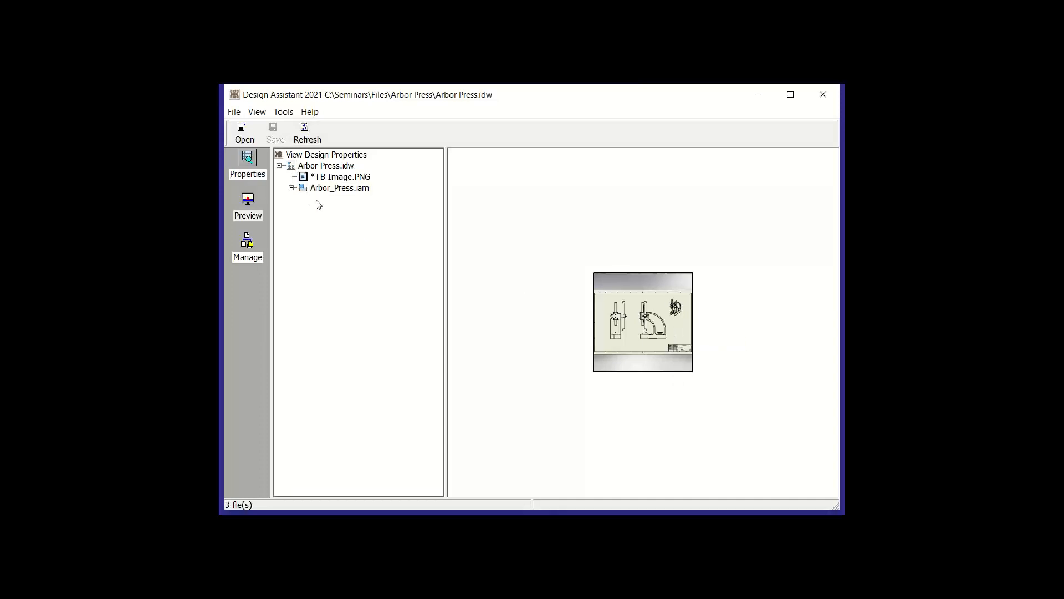
{"action": "left_click", "coordinate": [290, 189]}
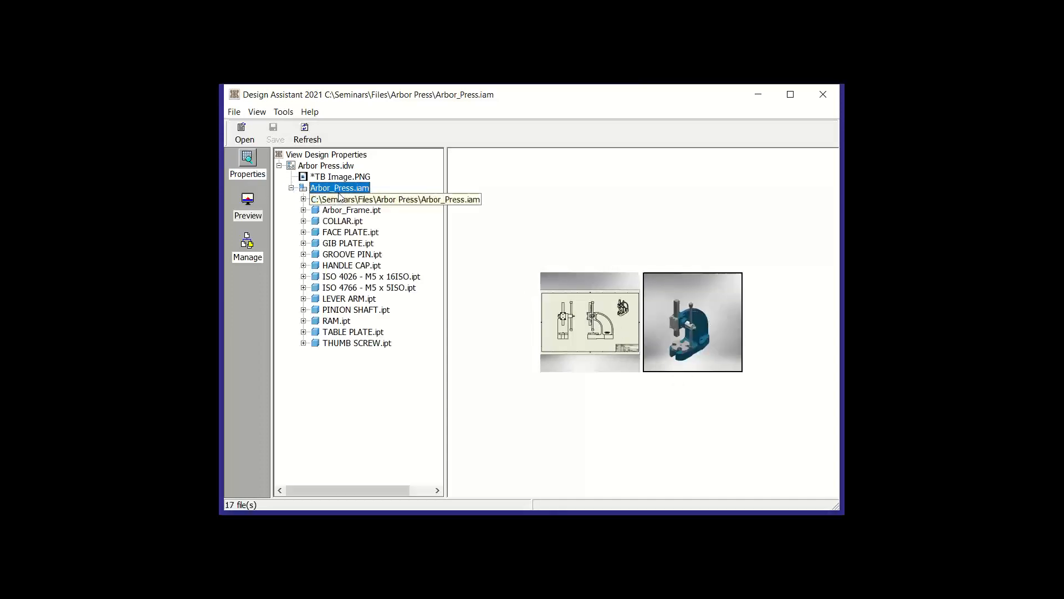
{"action": "left_click", "coordinate": [367, 234]}
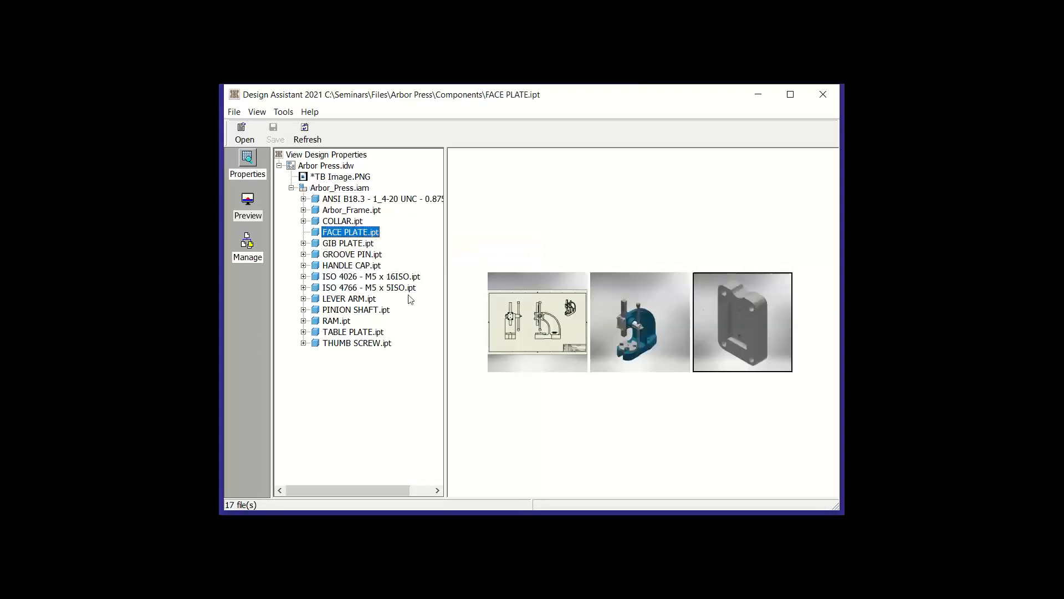
Preview the thumbnails of the HANDLE CAP, RAM, LEVER ARM, ISO 4766 - M5 x 5ISO, THUMB SCREW and GROOVE PIN parts
{"action": "left_click", "coordinate": [377, 267]}
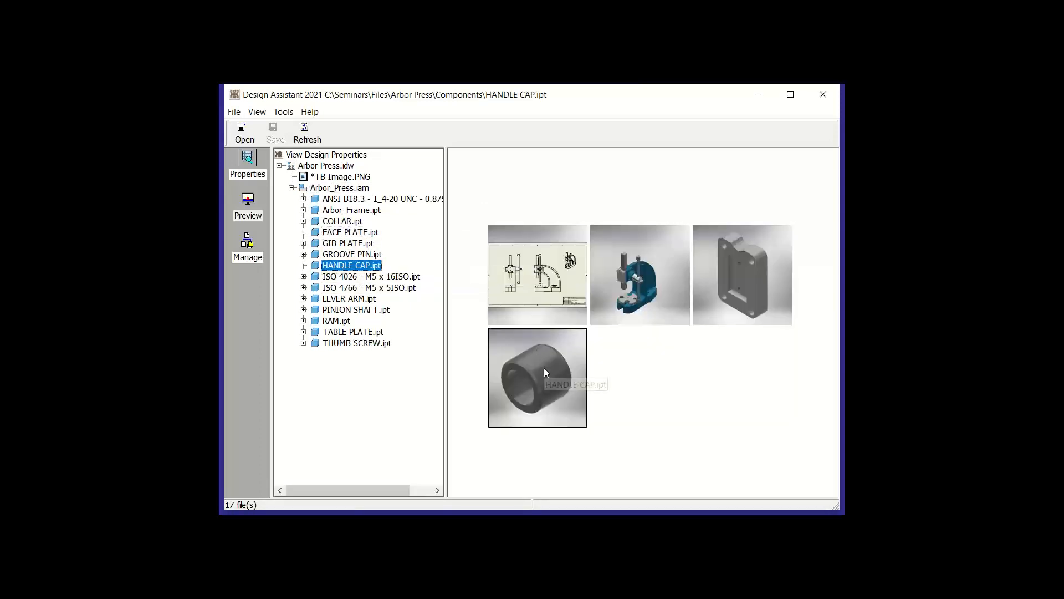
{"action": "left_click", "coordinate": [335, 321]}
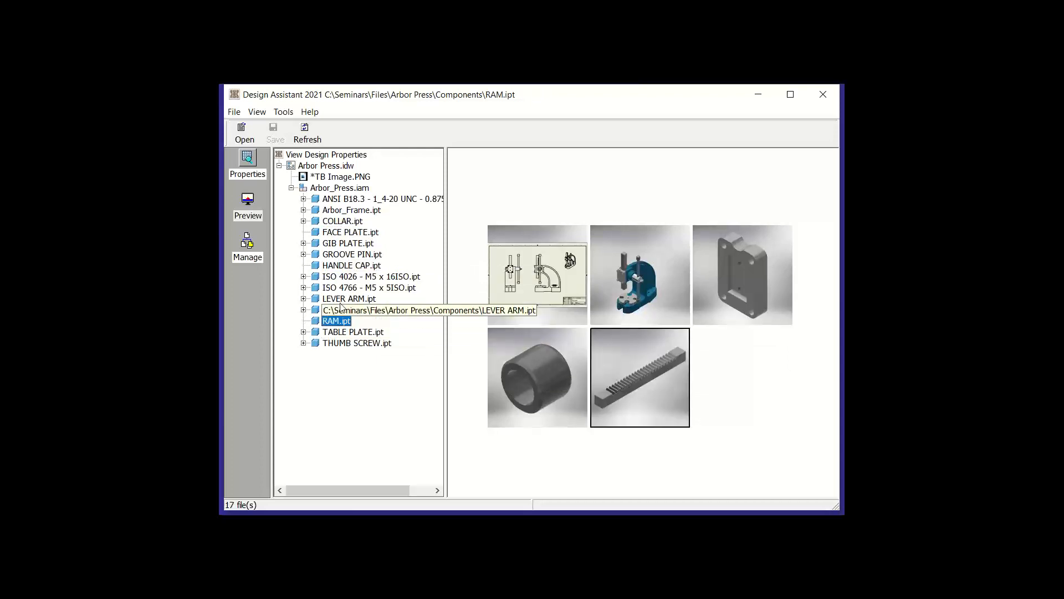
{"action": "left_click", "coordinate": [341, 302]}
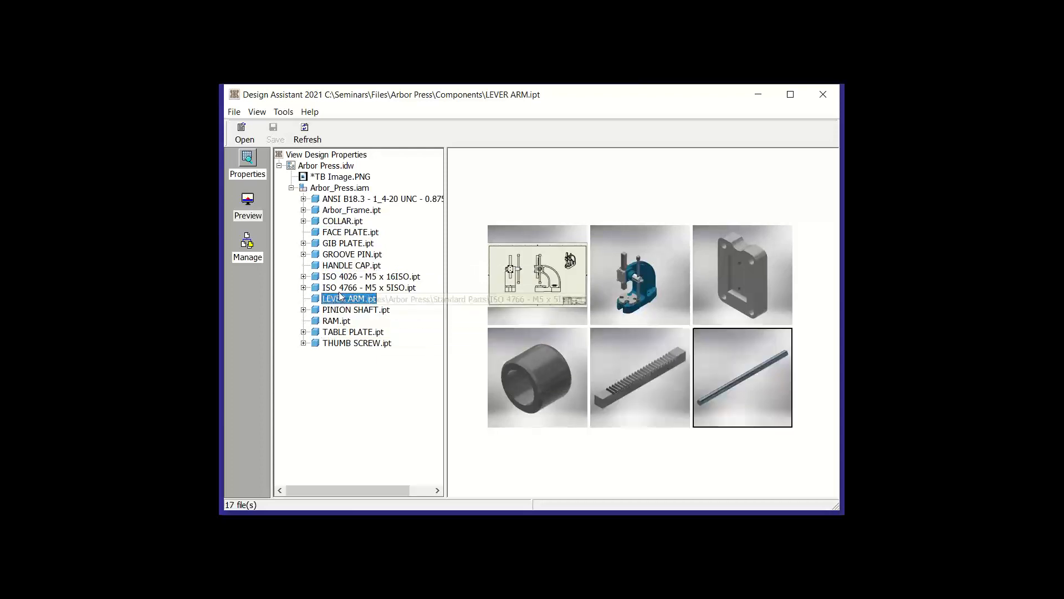
{"action": "left_click", "coordinate": [340, 288]}
{"action": "left_click", "coordinate": [336, 343]}
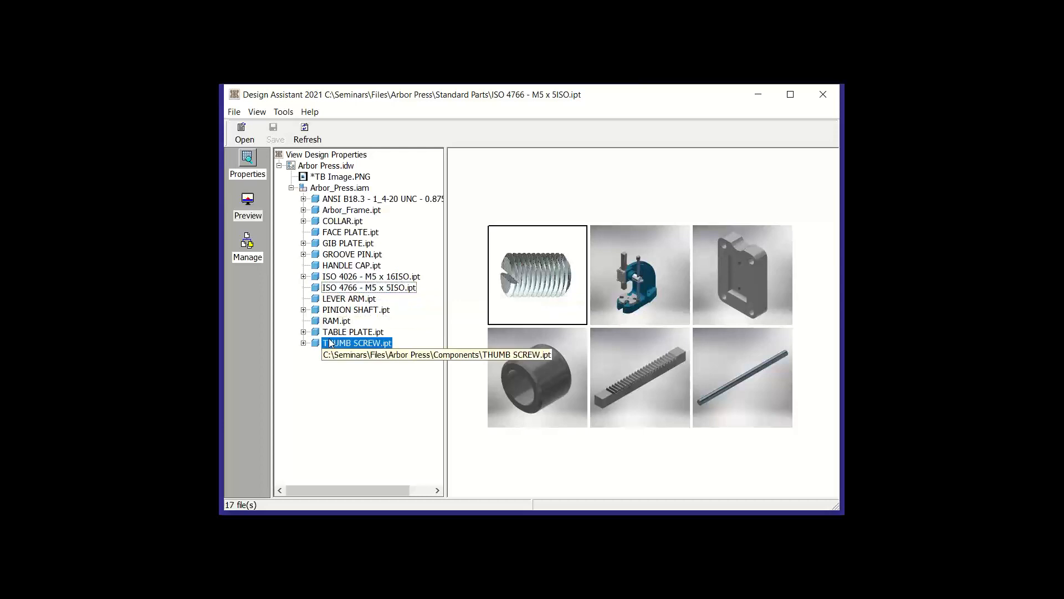
{"action": "left_click", "coordinate": [336, 255]}
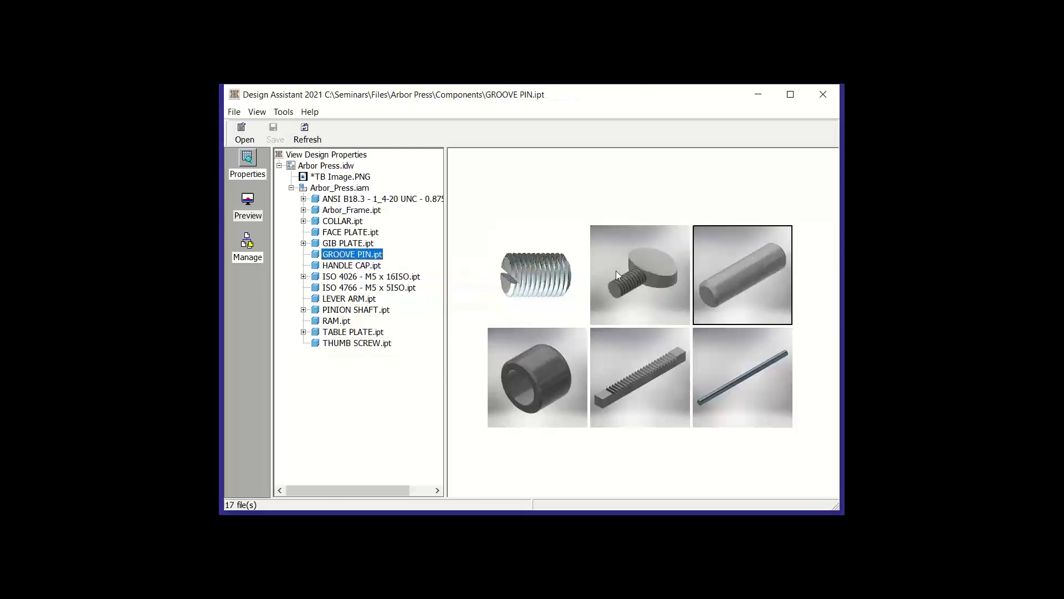
Refresh the Arbor Press.idw file tree and switch to managing its files, acknowledging the OLE links notice
{"action": "left_click", "coordinate": [317, 130]}
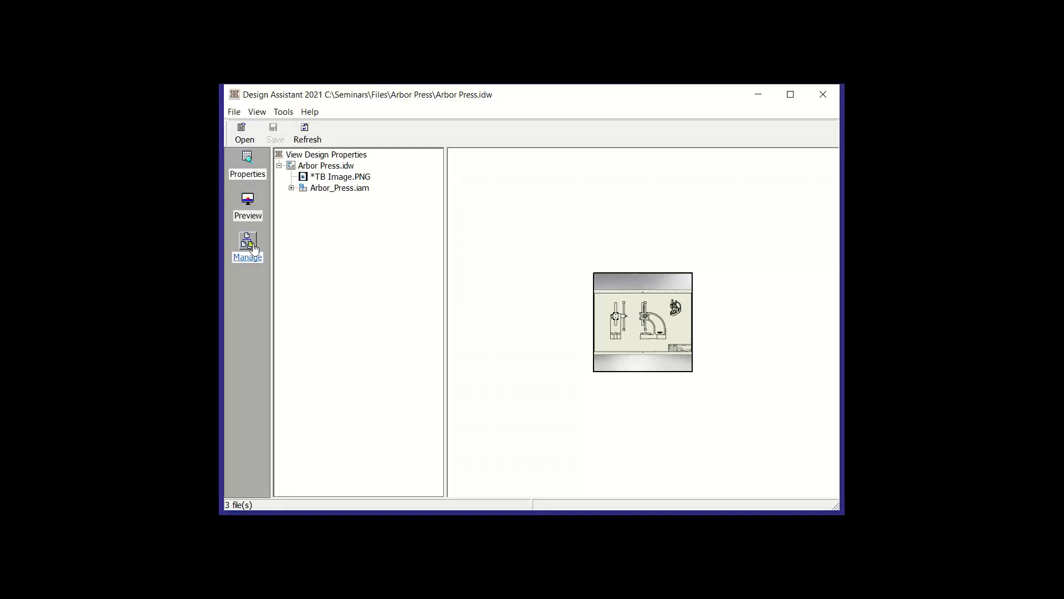
{"action": "left_click", "coordinate": [248, 244]}
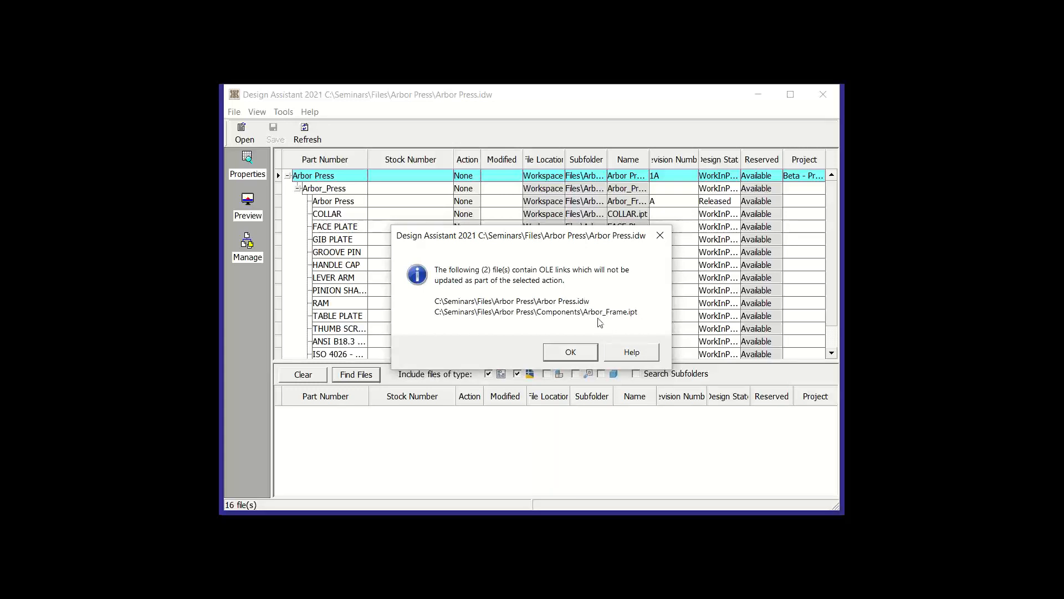
{"action": "left_click", "coordinate": [577, 352]}
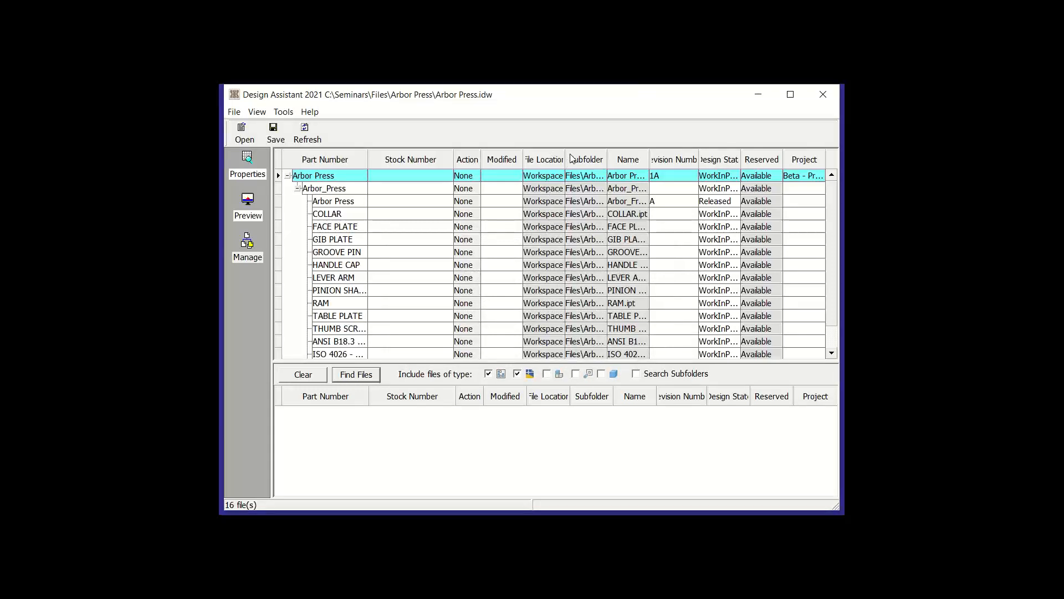
Widen the File Location, Action, Subfolder and Name columns in the list of Arbor Press files
{"action": "left_click_drag", "start_coordinate": [566, 156], "coordinate": [580, 159]}
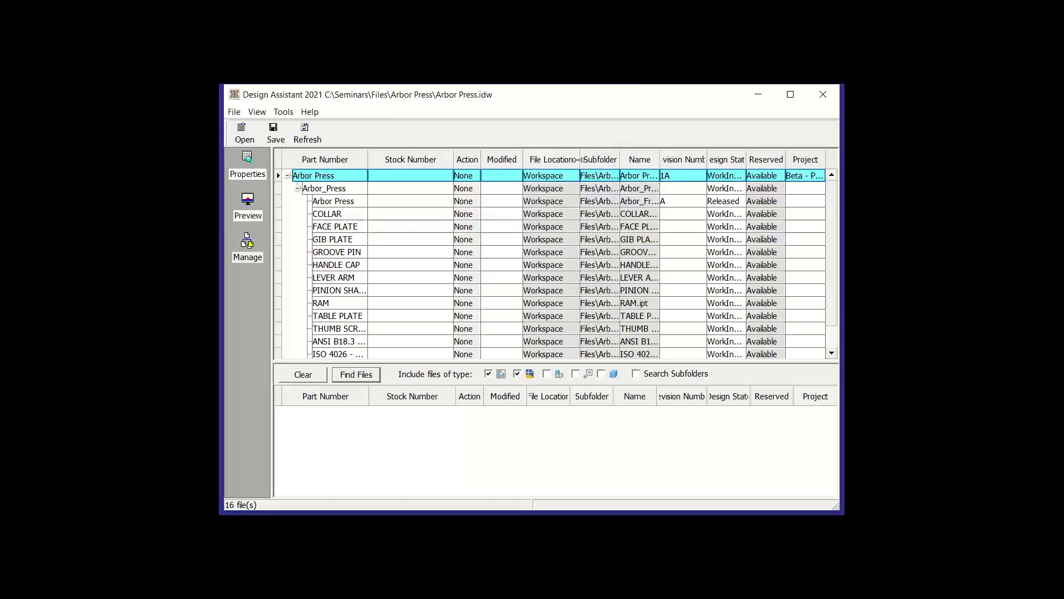
{"action": "left_click", "coordinate": [492, 159]}
{"action": "left_click_drag", "start_coordinate": [481, 159], "coordinate": [493, 157]}
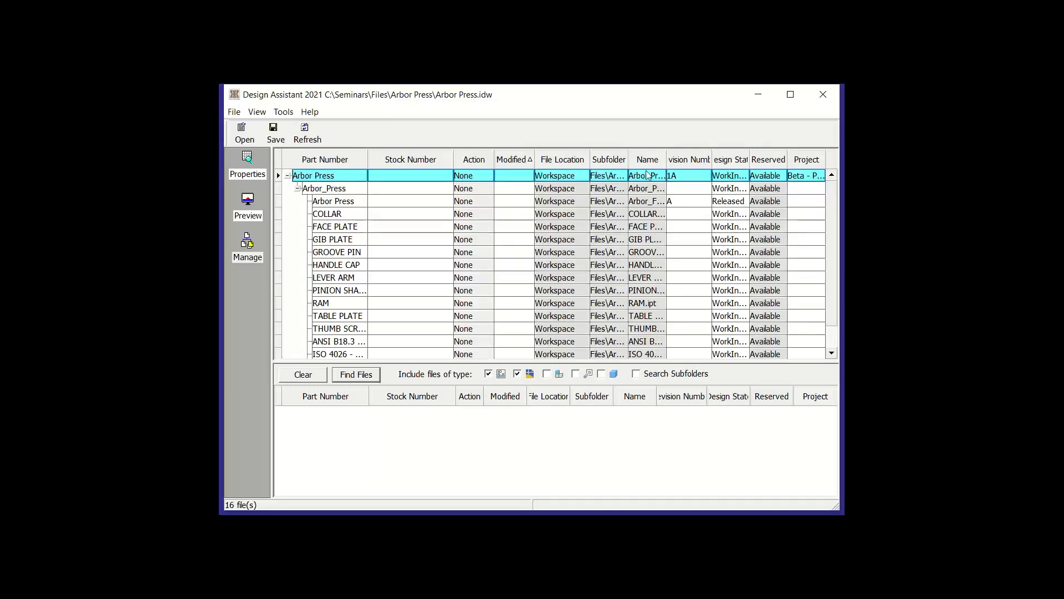
{"action": "left_click_drag", "start_coordinate": [628, 156], "coordinate": [719, 156]}
{"action": "left_click", "coordinate": [712, 159]}
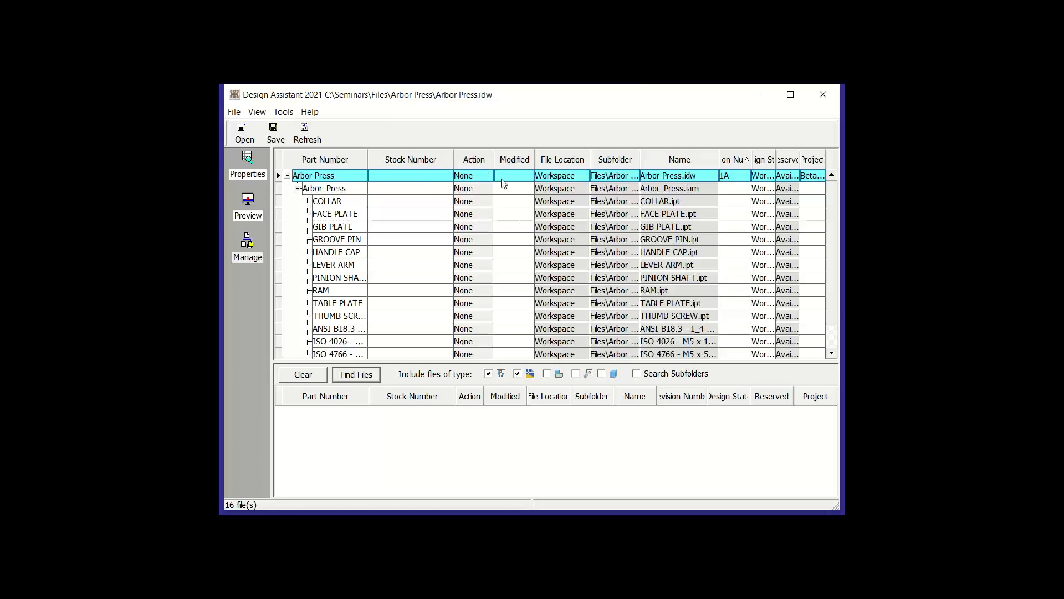
Set the action for Arbor Press.idw to Copy and widen the Modified column
{"action": "right_click", "coordinate": [485, 177]}
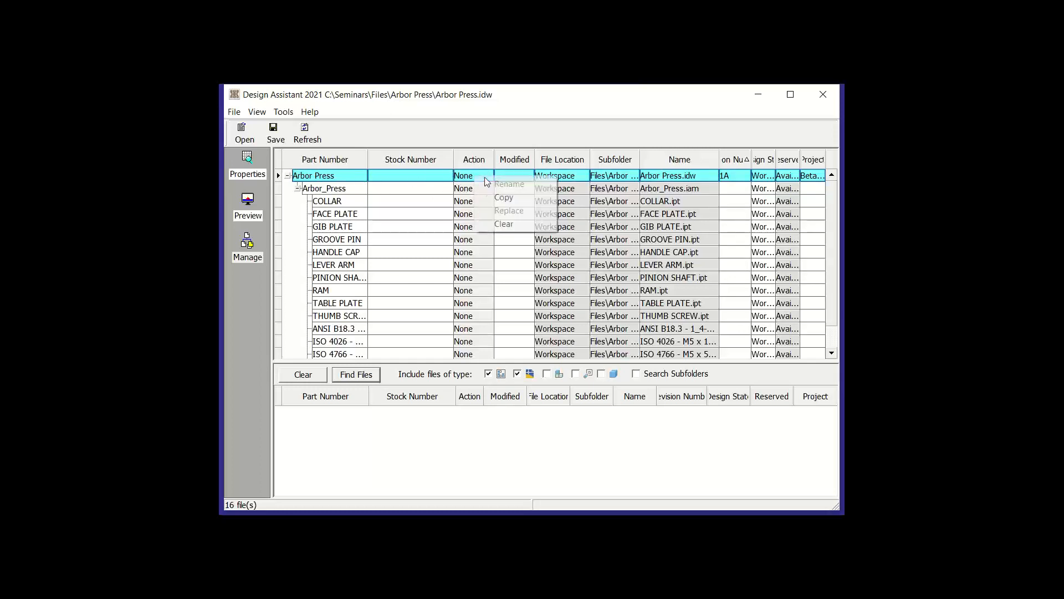
{"action": "left_click", "coordinate": [511, 199]}
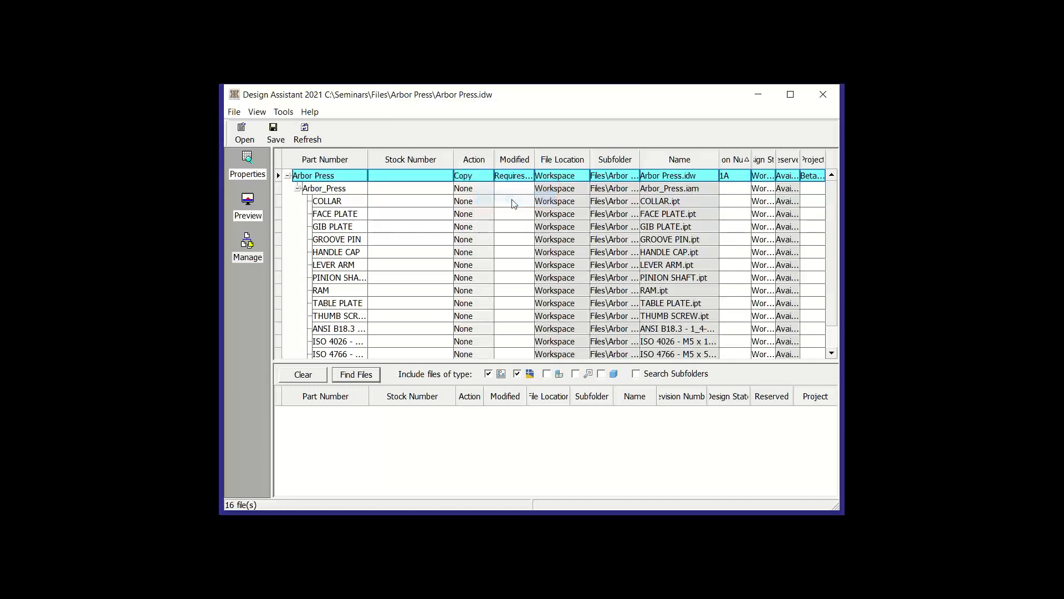
{"action": "left_click", "coordinate": [539, 159]}
{"action": "left_click_drag", "start_coordinate": [533, 152], "coordinate": [572, 154]}
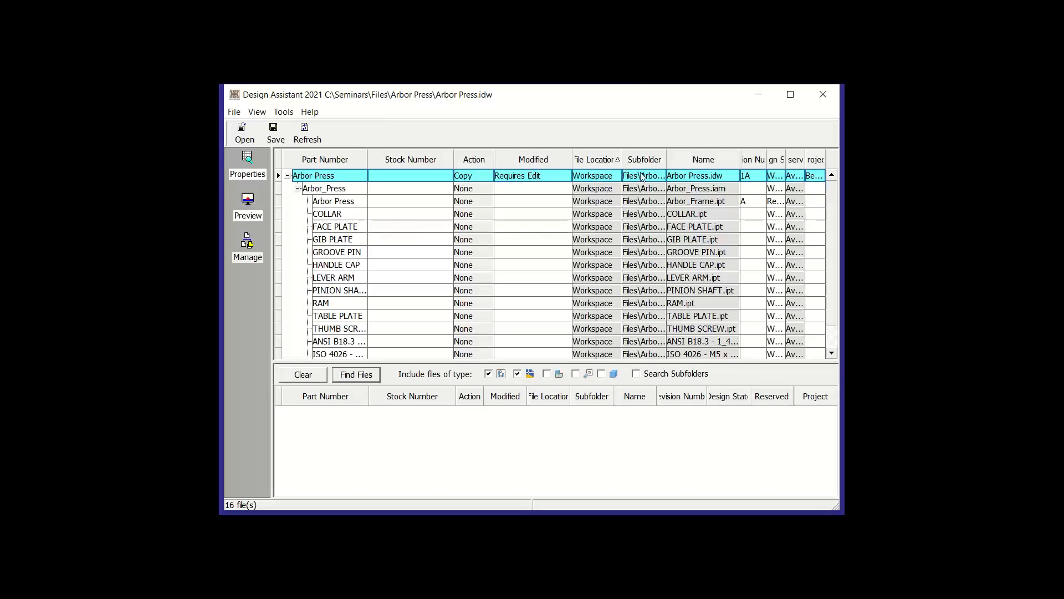
Sort the files by name and review the name, path, location and action options for Arbor Press.idw and Arbor_Press.iam
{"action": "left_click", "coordinate": [675, 160]}
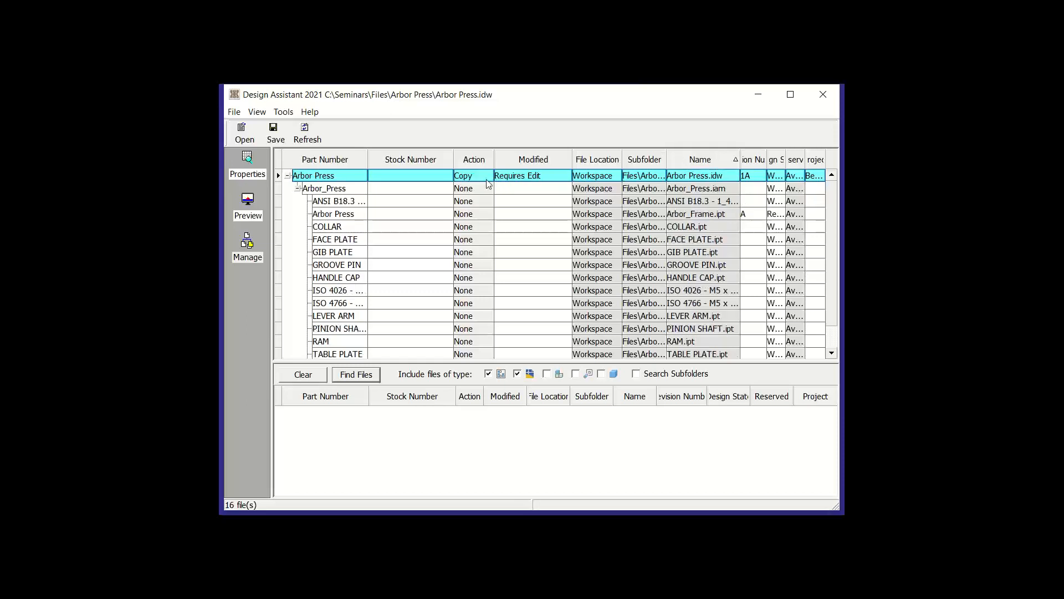
{"action": "right_click", "coordinate": [723, 180]}
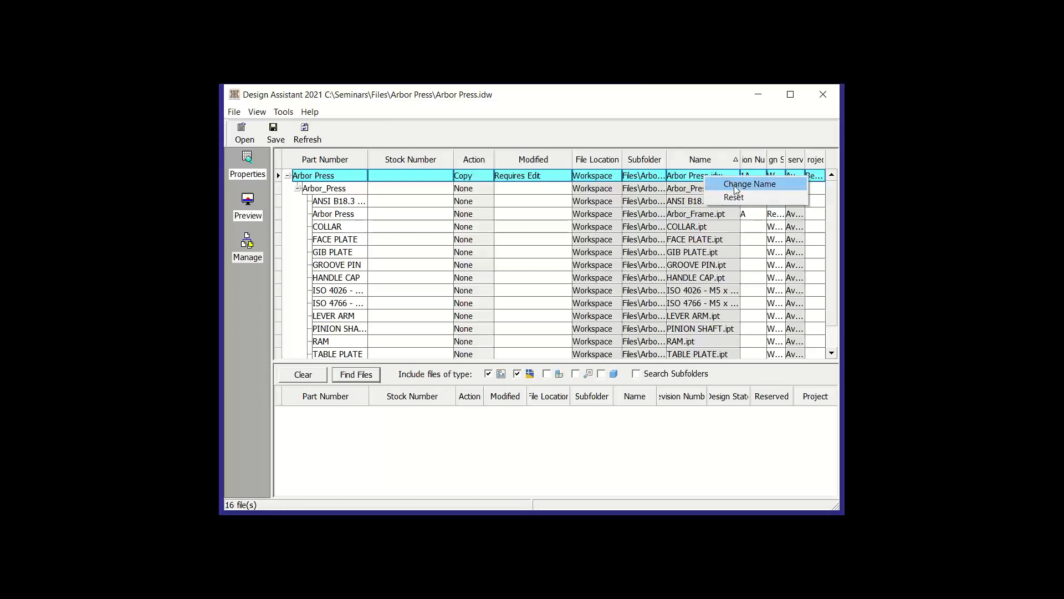
{"action": "right_click", "coordinate": [644, 180]}
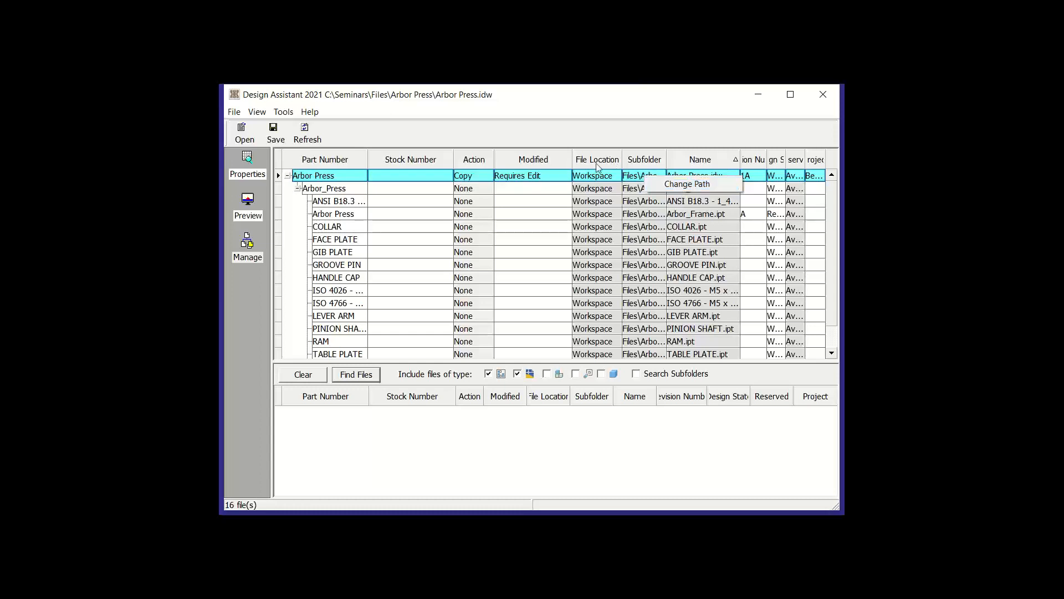
{"action": "right_click", "coordinate": [598, 176]}
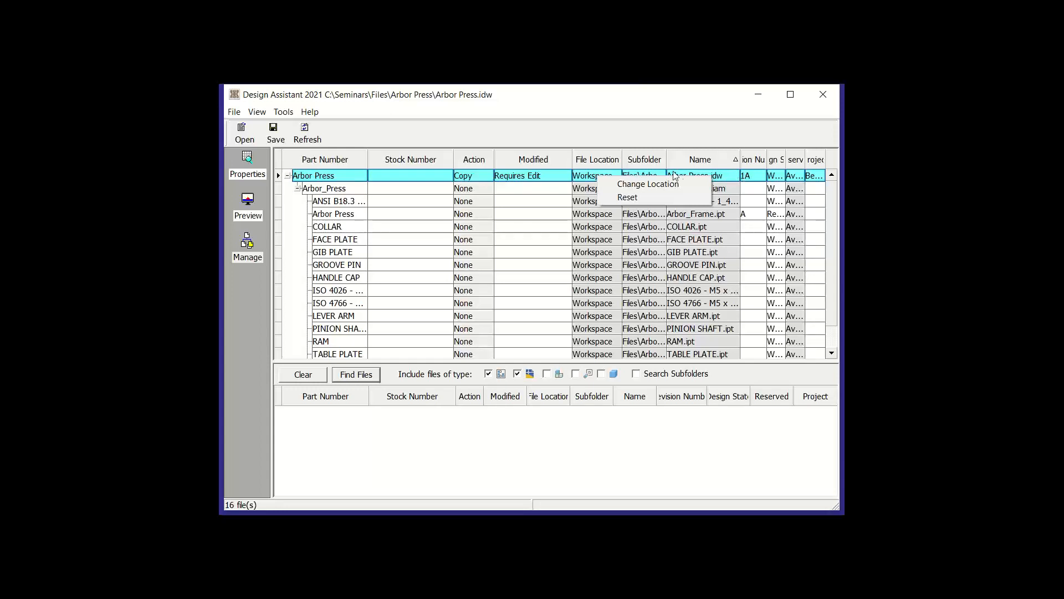
{"action": "right_click", "coordinate": [479, 177]}
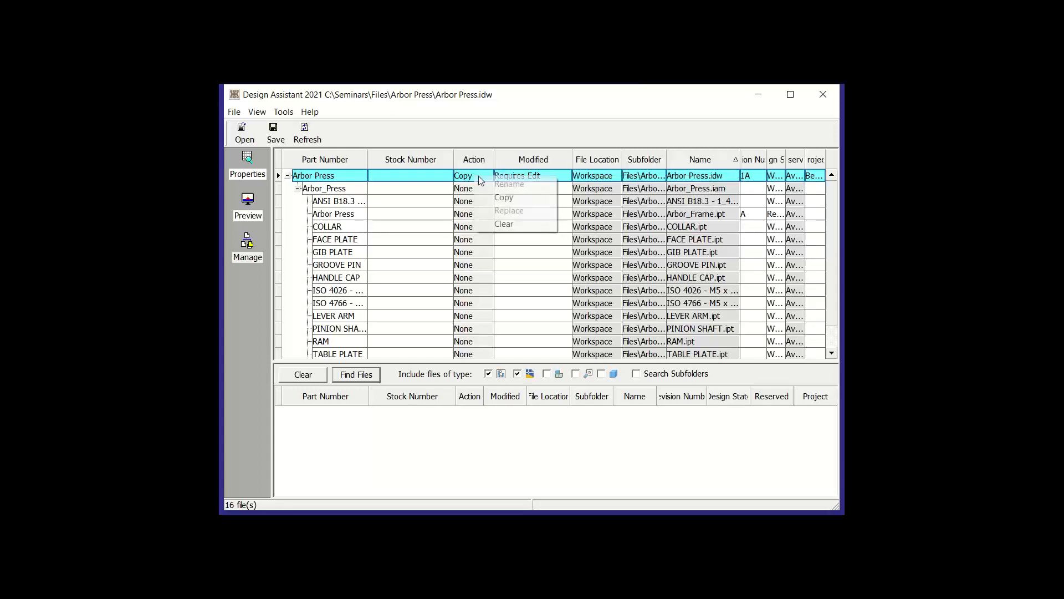
{"action": "left_click", "coordinate": [464, 191]}
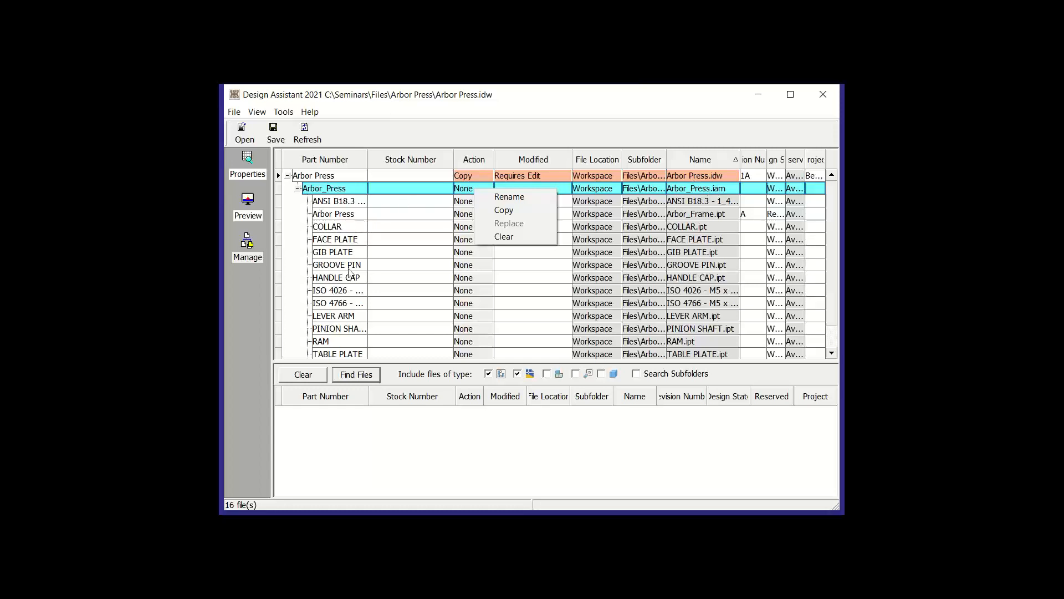
{"action": "right_click", "coordinate": [339, 227]}
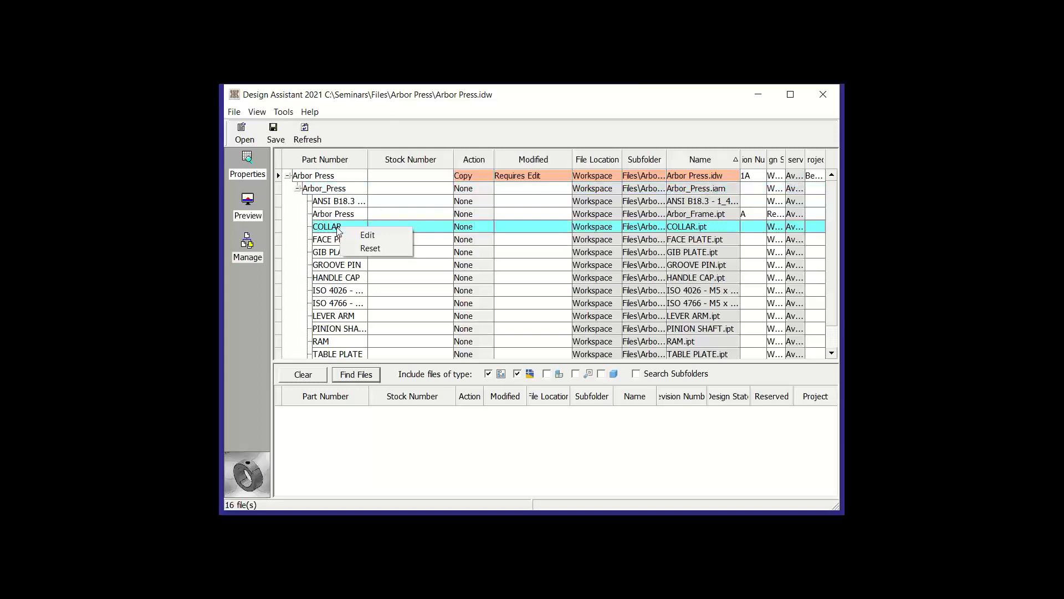
{"action": "left_click", "coordinate": [498, 236]}
{"action": "right_click", "coordinate": [477, 228]}
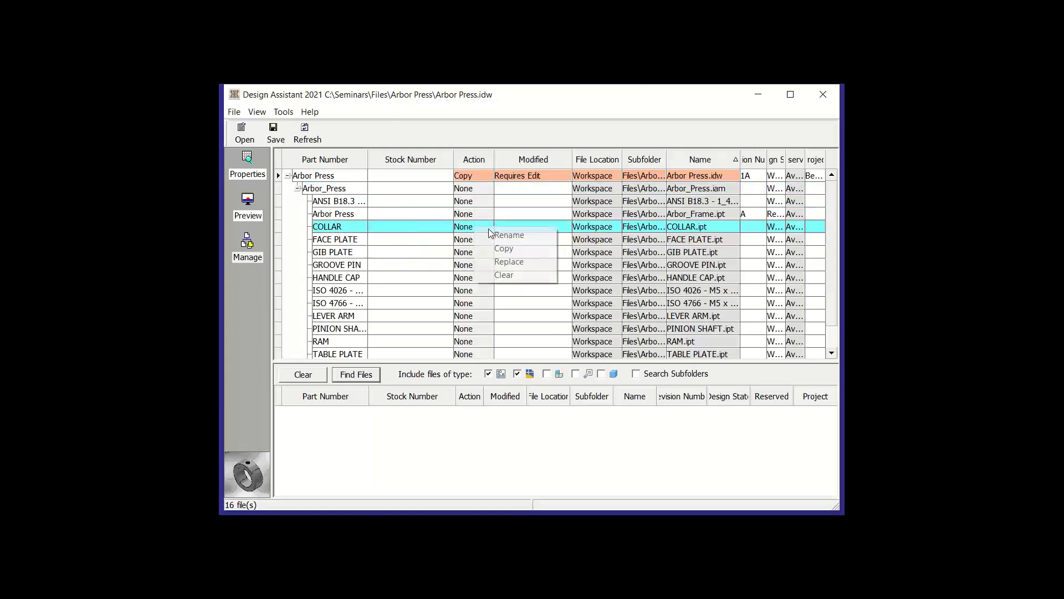
{"action": "left_click", "coordinate": [508, 261]}
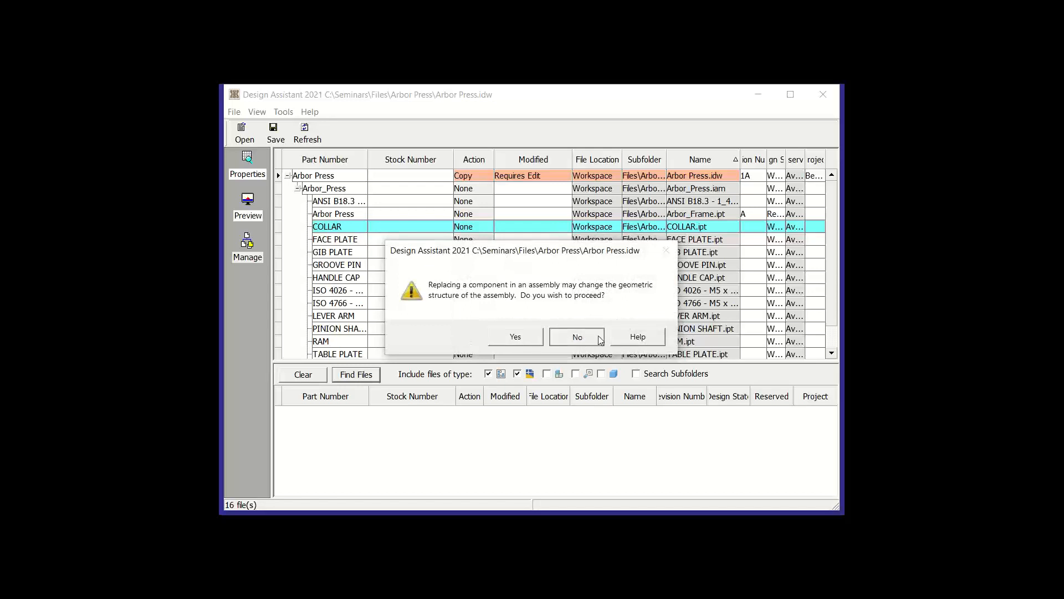
{"action": "left_click", "coordinate": [576, 336]}
Set the action for COLLAR.ipt to Rename
{"action": "right_click", "coordinate": [490, 229]}
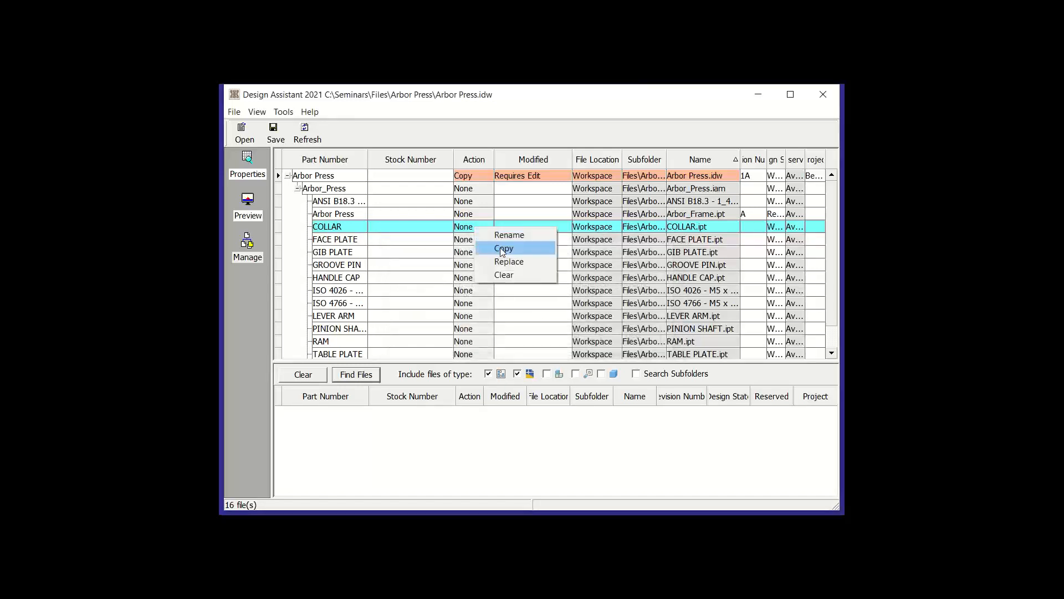
{"action": "left_click", "coordinate": [507, 239]}
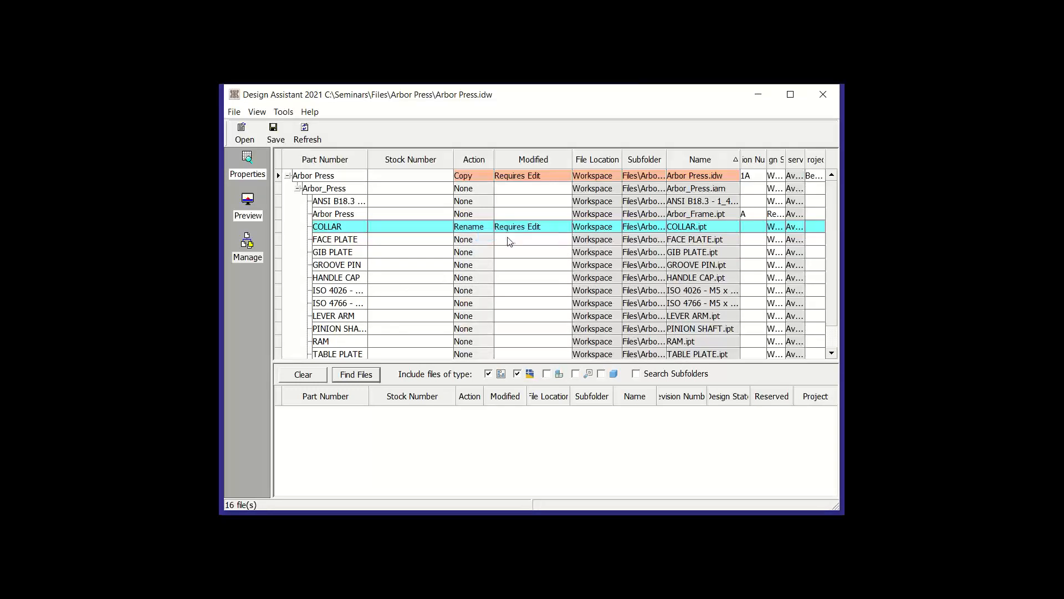
{"action": "right_click", "coordinate": [706, 229]}
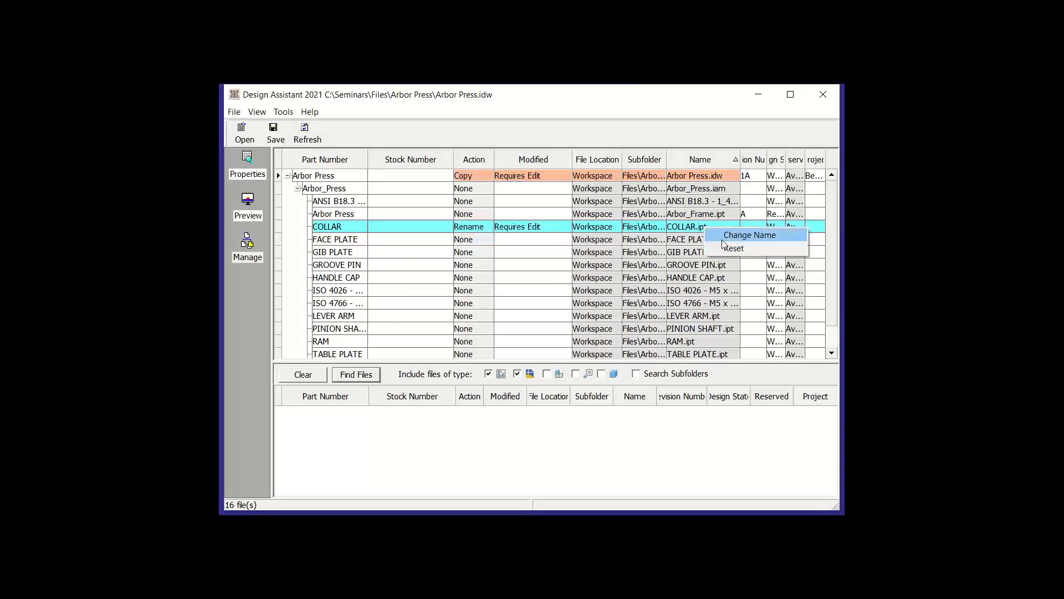
{"action": "left_click", "coordinate": [727, 235]}
{"action": "left_click", "coordinate": [500, 389]}
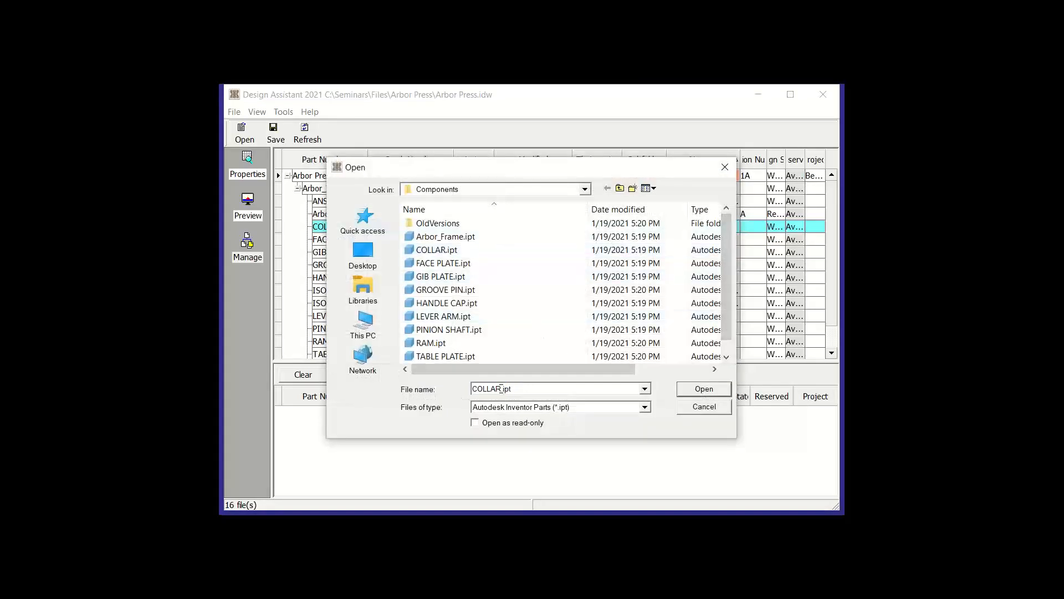
{"action": "left_click", "coordinate": [711, 406]}
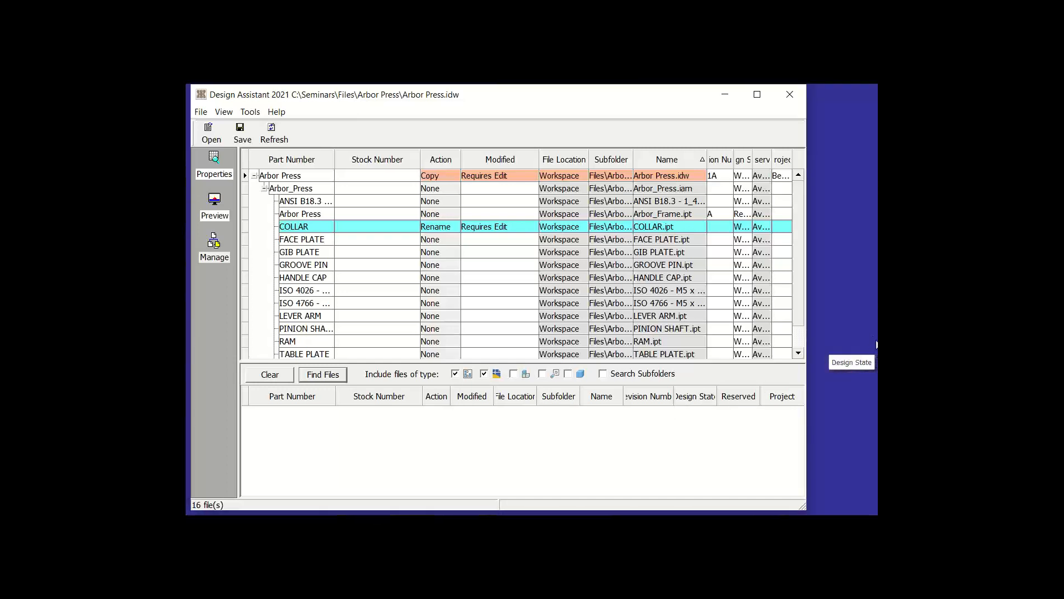
Change the file name of COLLAR.ipt to COLLAR Beta 1.ipt in the Components folder
{"action": "right_click", "coordinate": [687, 231]}
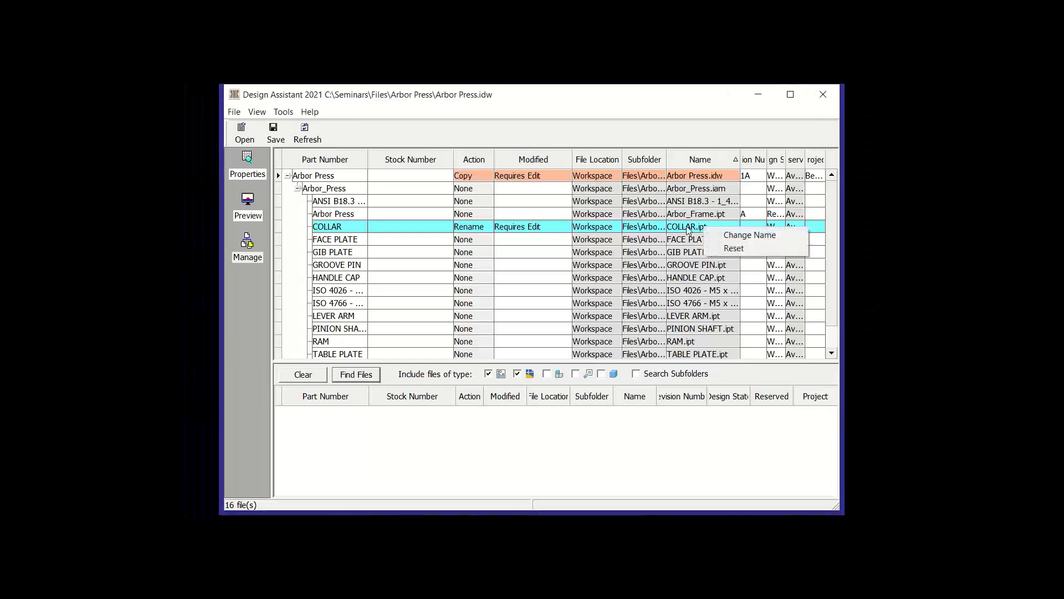
{"action": "left_click", "coordinate": [726, 234]}
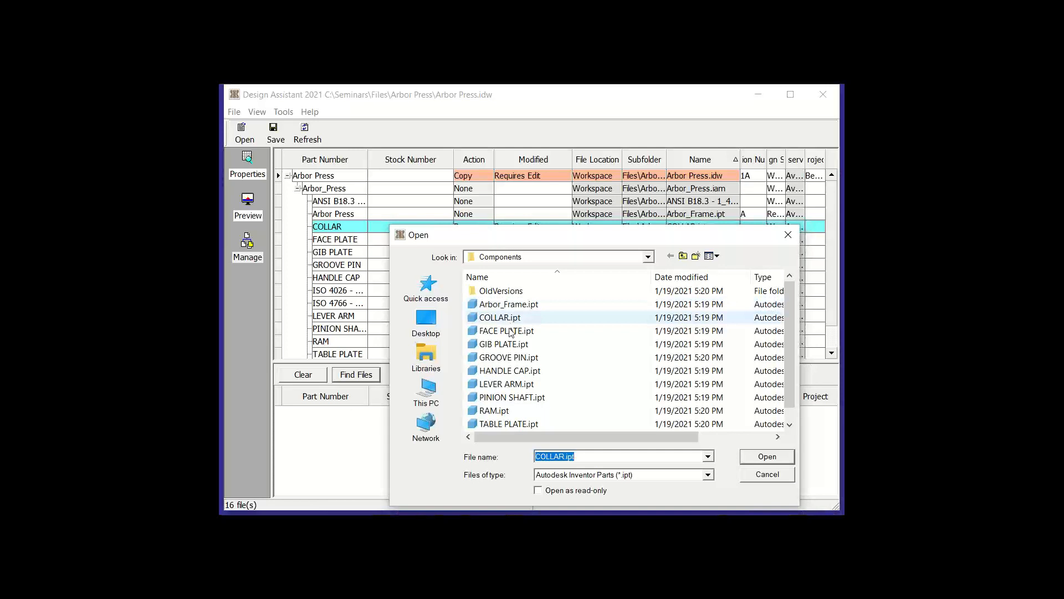
{"action": "left_click", "coordinate": [563, 455]}
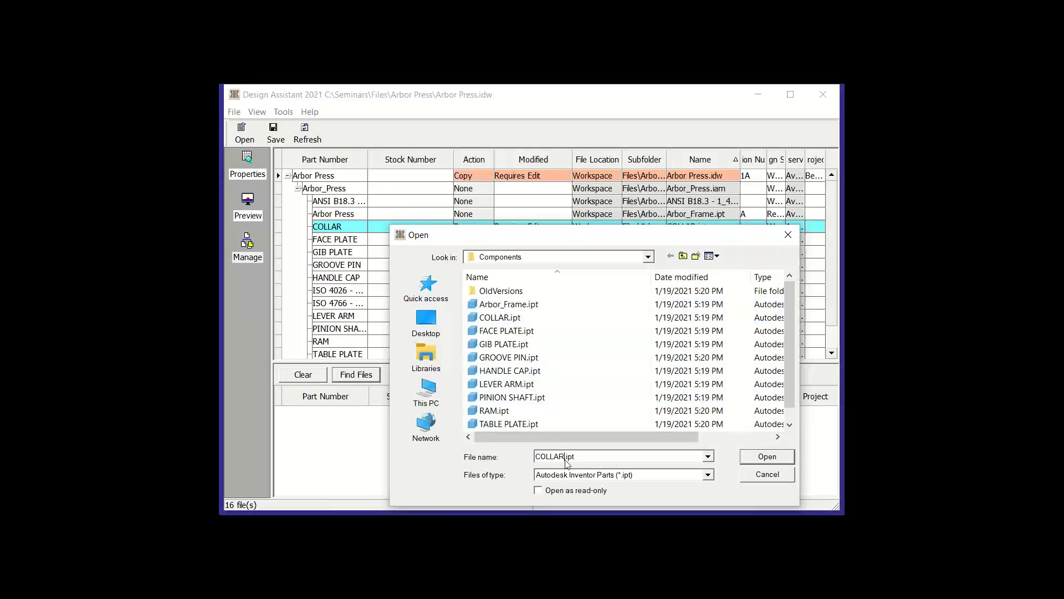
{"action": "type", "text": "Beta 1"}
{"action": "left_click", "coordinate": [768, 456]}
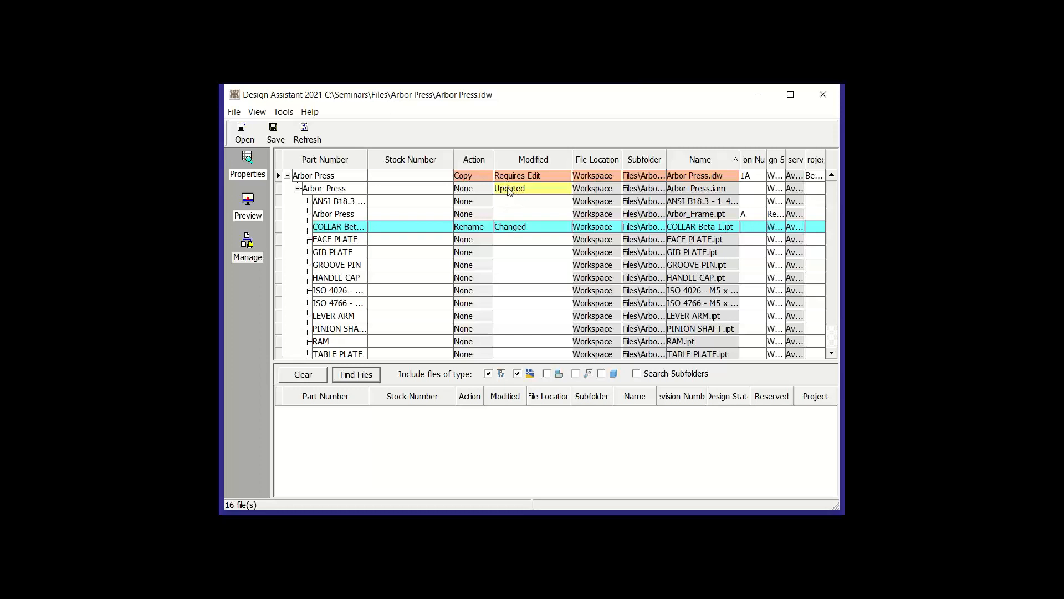
Clear the pending actions from the Arbor Press.idw drawing and the Arbor_Press.iam assembly
{"action": "right_click", "coordinate": [475, 176]}
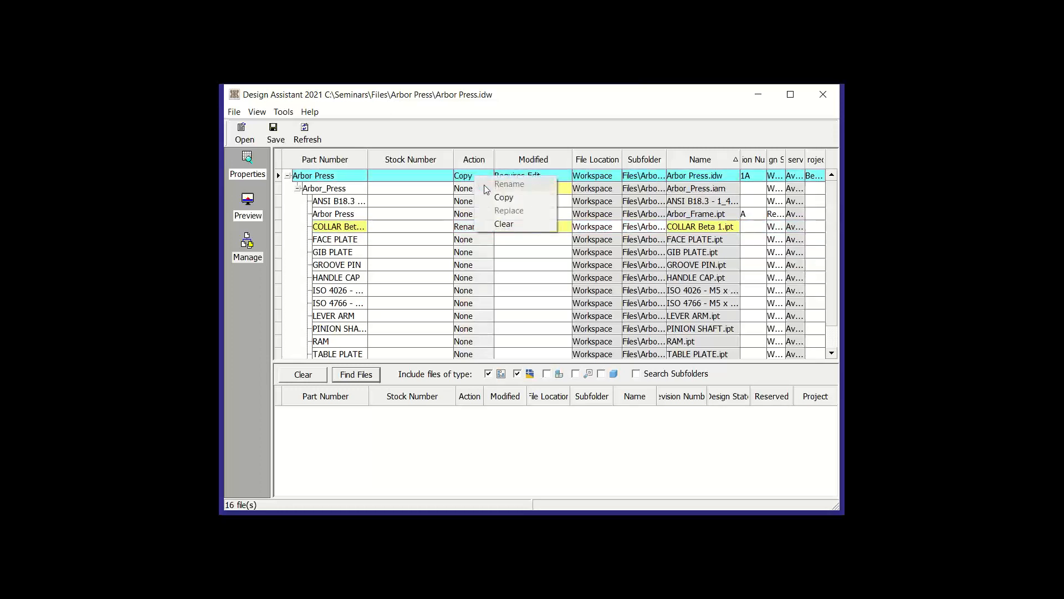
{"action": "left_click", "coordinate": [504, 224]}
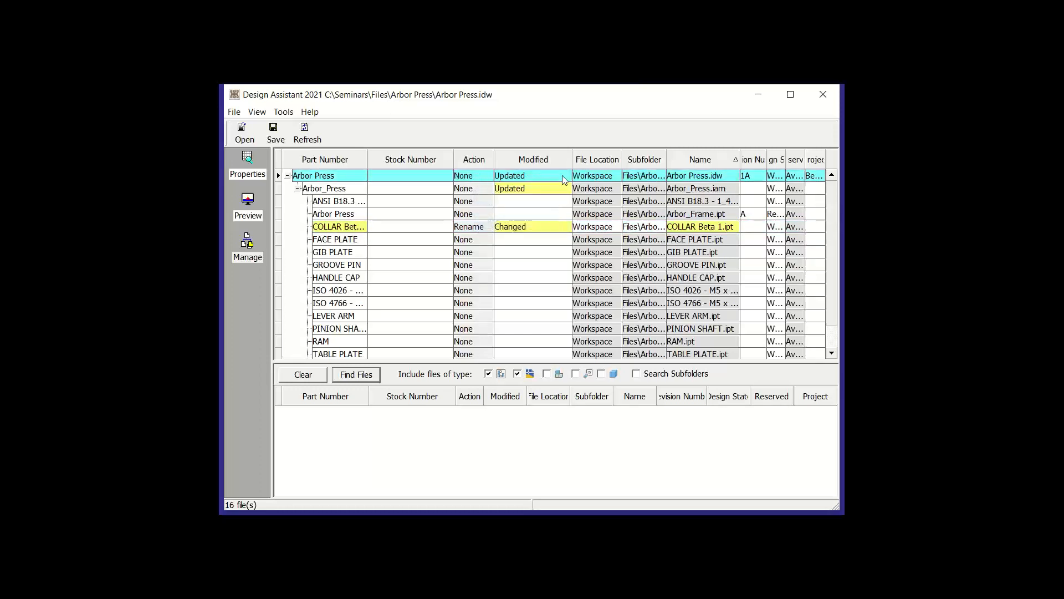
{"action": "right_click", "coordinate": [474, 189]}
{"action": "left_click", "coordinate": [497, 238]}
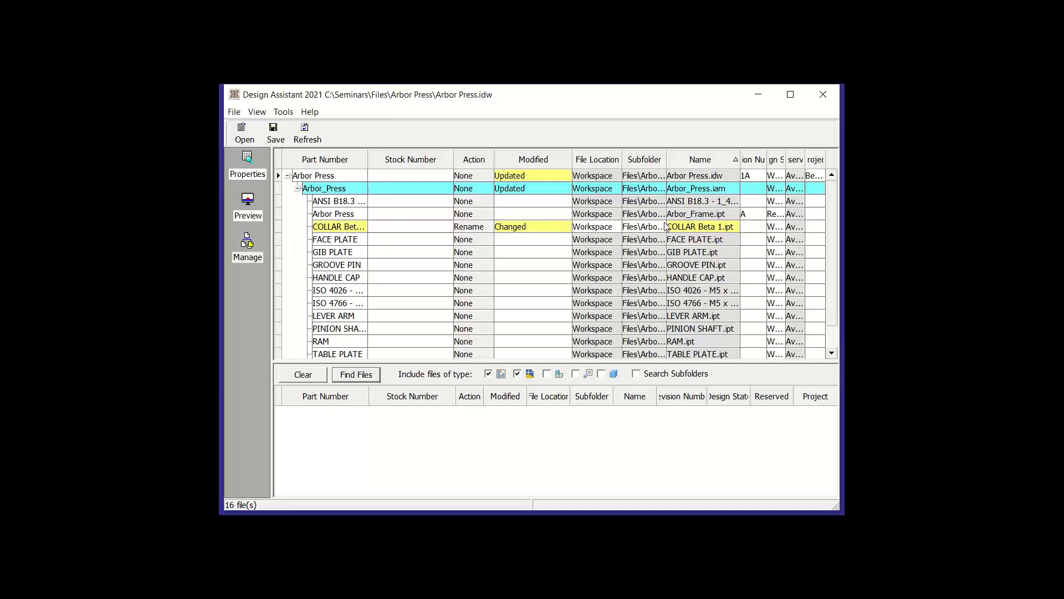
Save the pending rename of the collar part to COLLAR Beta 1.ipt and widen the Part Number column
{"action": "left_click", "coordinate": [280, 138]}
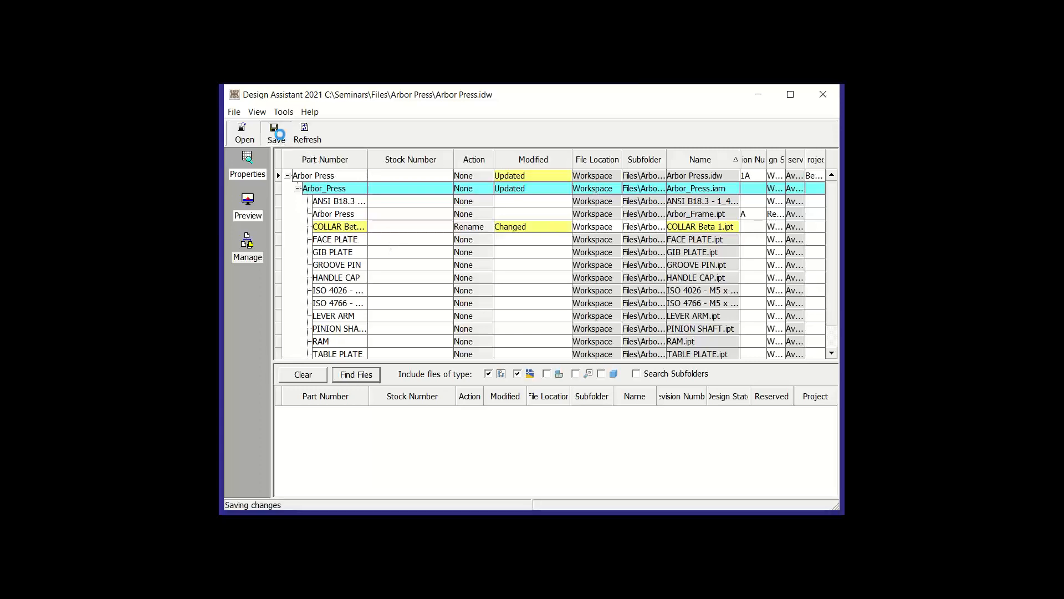
{"action": "left_click", "coordinate": [631, 344]}
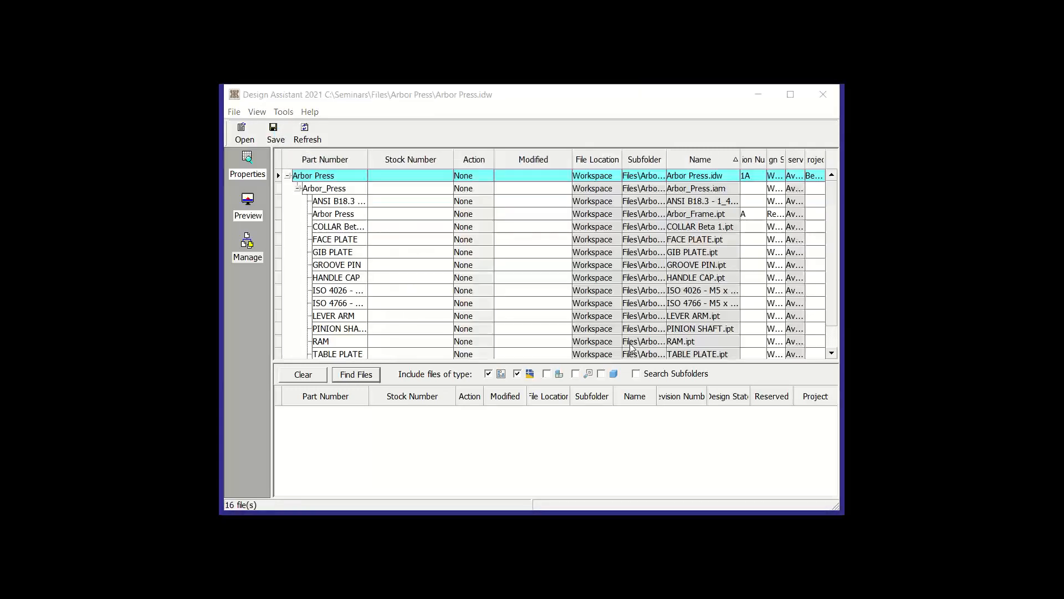
{"action": "left_click", "coordinate": [570, 353]}
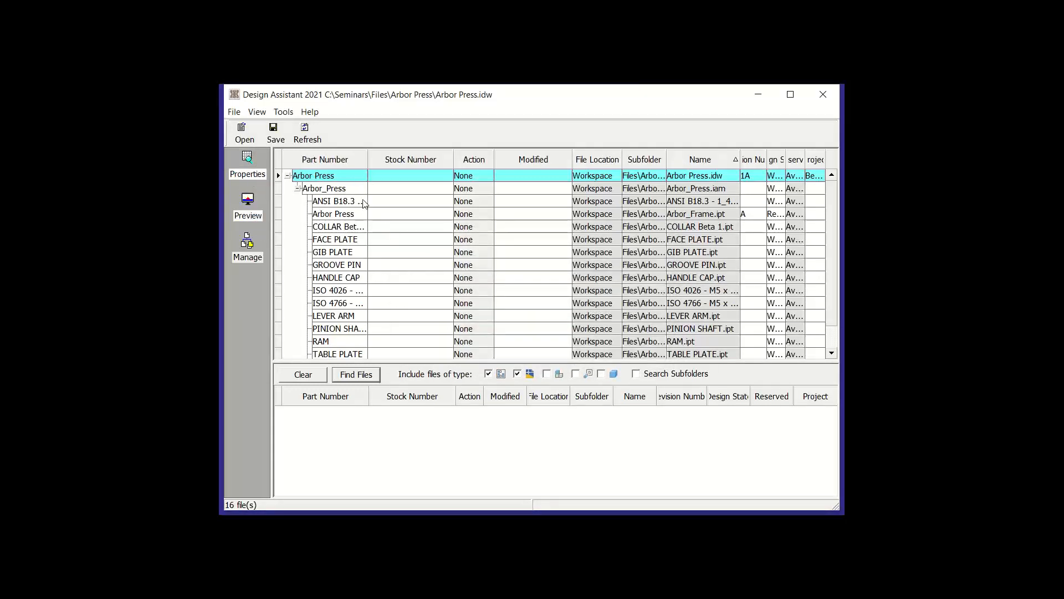
{"action": "left_click_drag", "start_coordinate": [367, 159], "coordinate": [407, 160]}
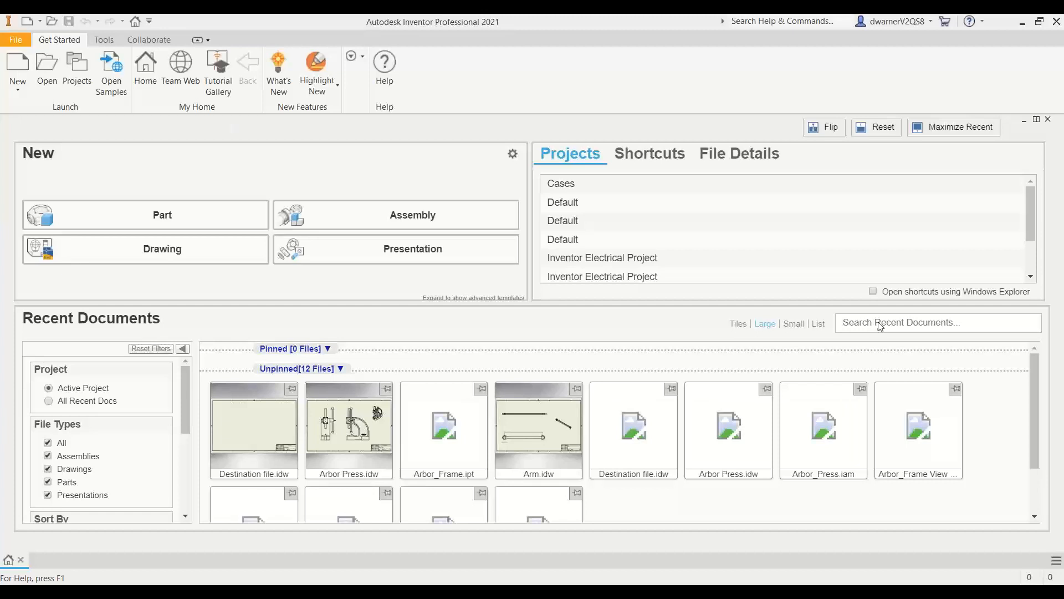
In Inventor, browse to the Arbor Press Components folder and preview COLLAR Beta 1.ipt without opening it
{"action": "left_click", "coordinate": [47, 72]}
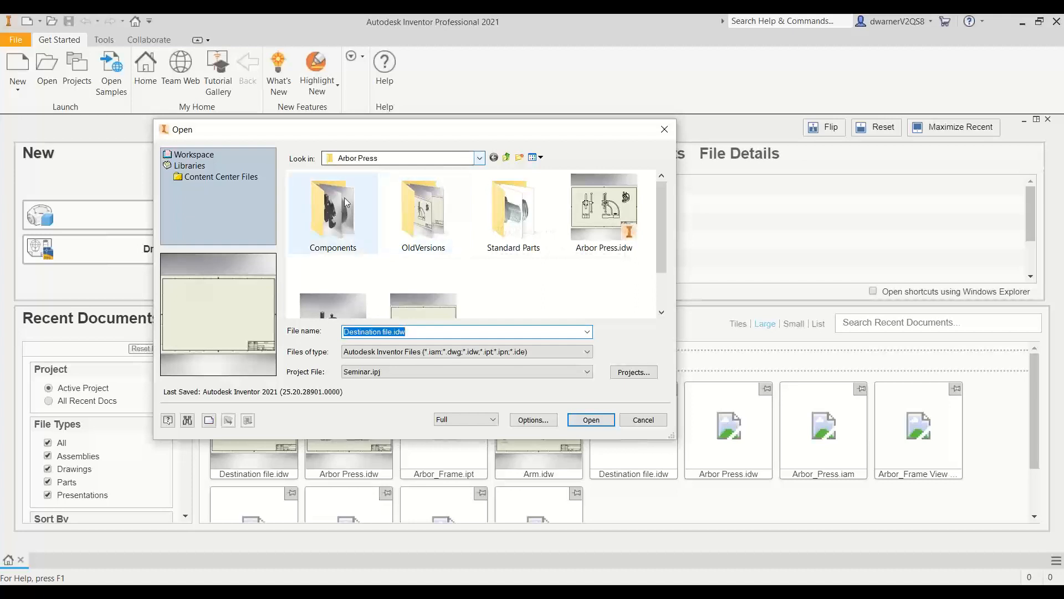
{"action": "double_click", "coordinate": [333, 216]}
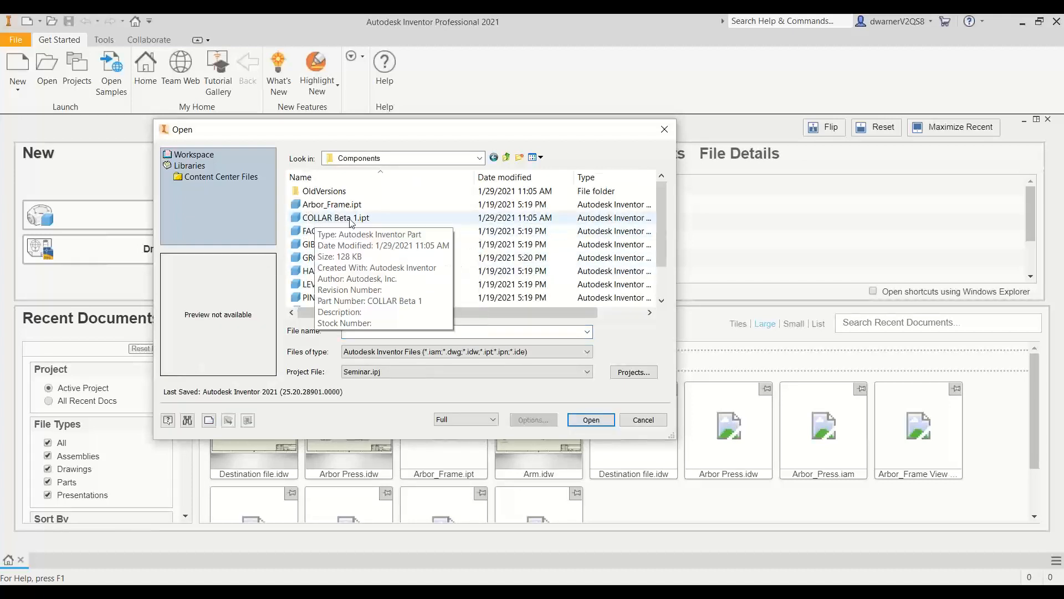
{"action": "left_click", "coordinate": [350, 218]}
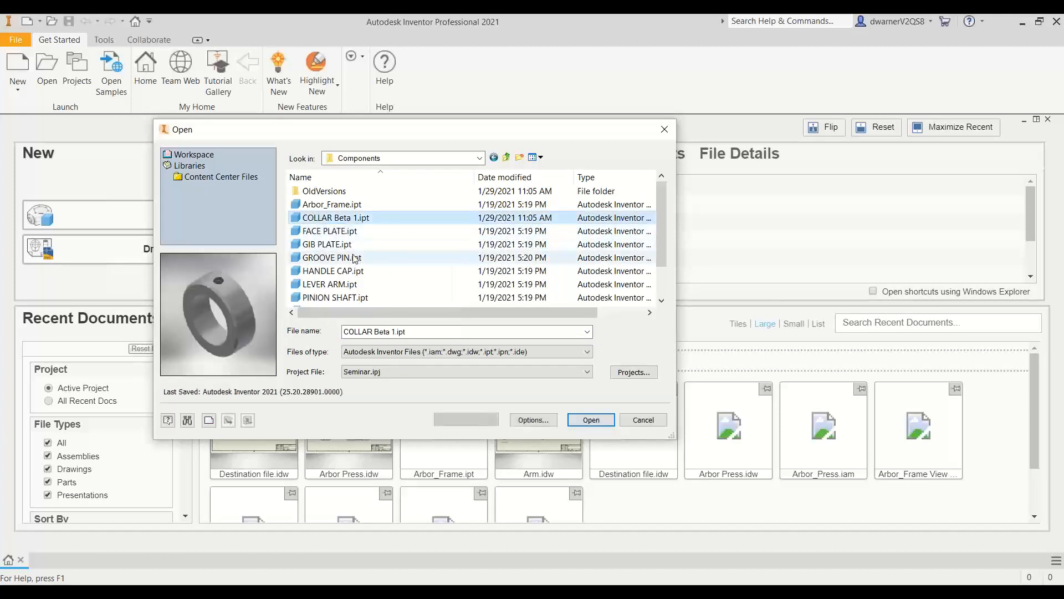
{"action": "left_click", "coordinate": [641, 420]}
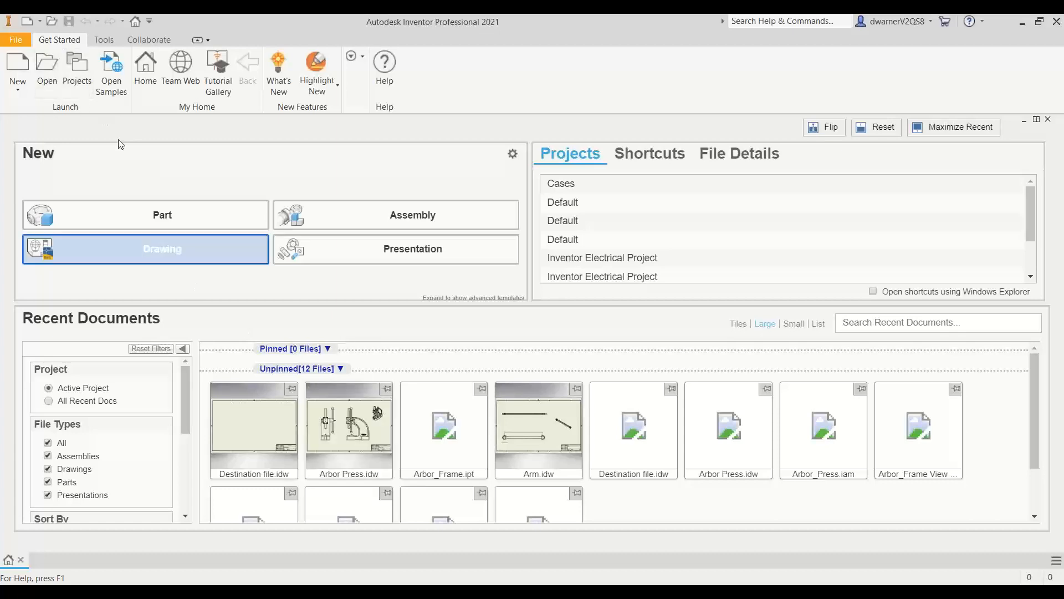
Open the Arbor_Press.iam assembly and check the COLLAR Beta 1 component in the model browser
{"action": "left_click", "coordinate": [49, 84]}
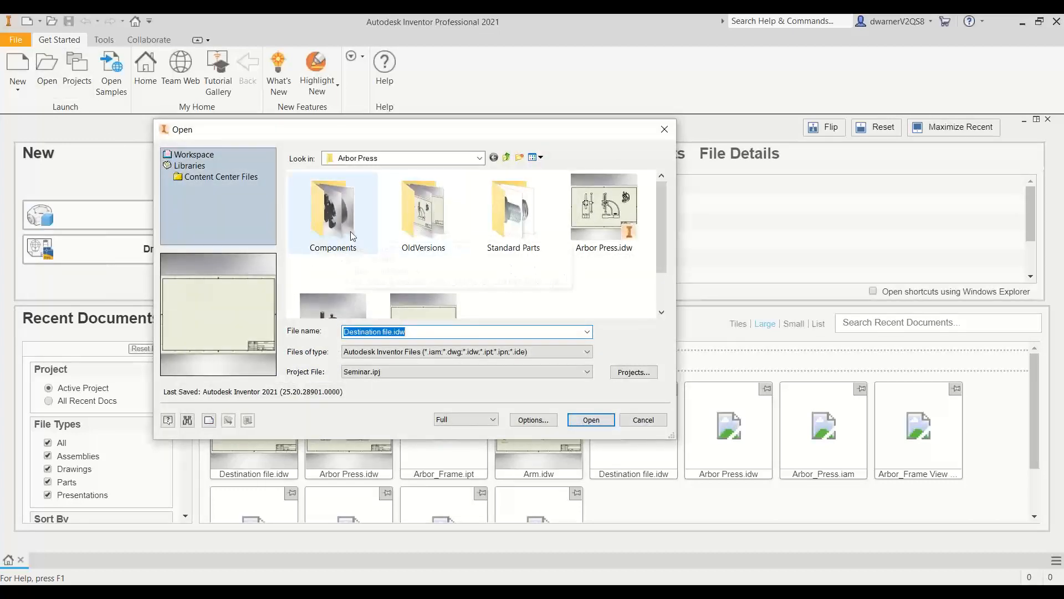
{"action": "scroll", "coordinate": [431, 269], "scroll_direction": "down", "scroll_amount": 2}
{"action": "double_click", "coordinate": [318, 267]}
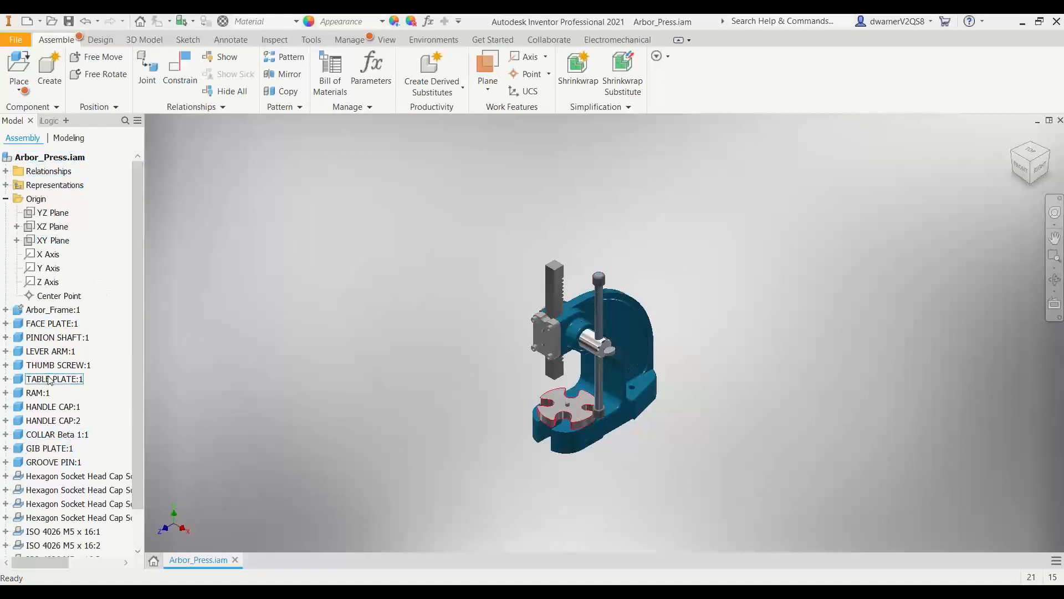
{"action": "left_click", "coordinate": [77, 435]}
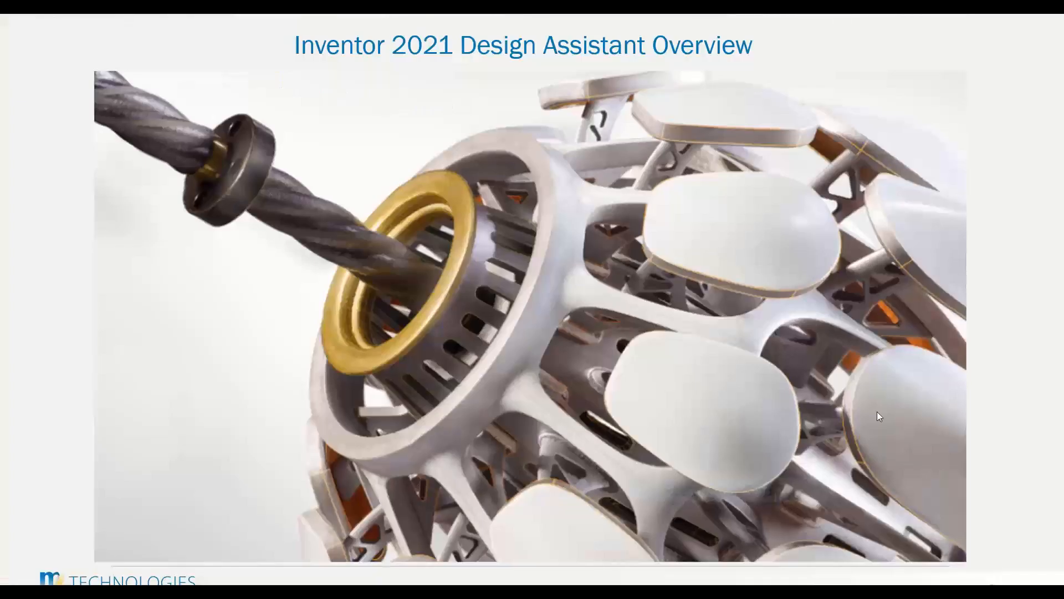
{"action": "left_click", "coordinate": [636, 387]}
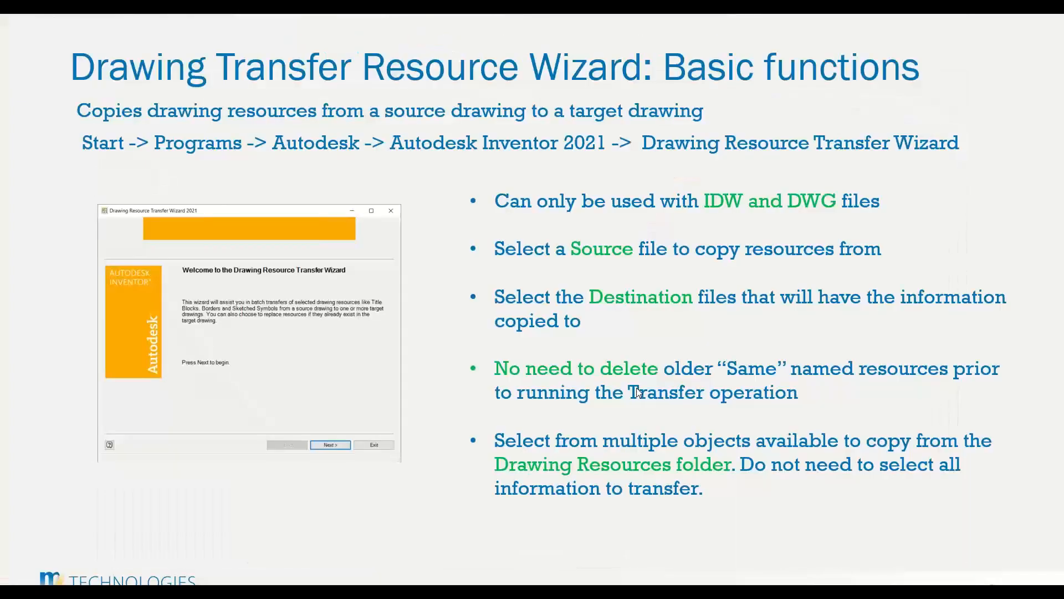
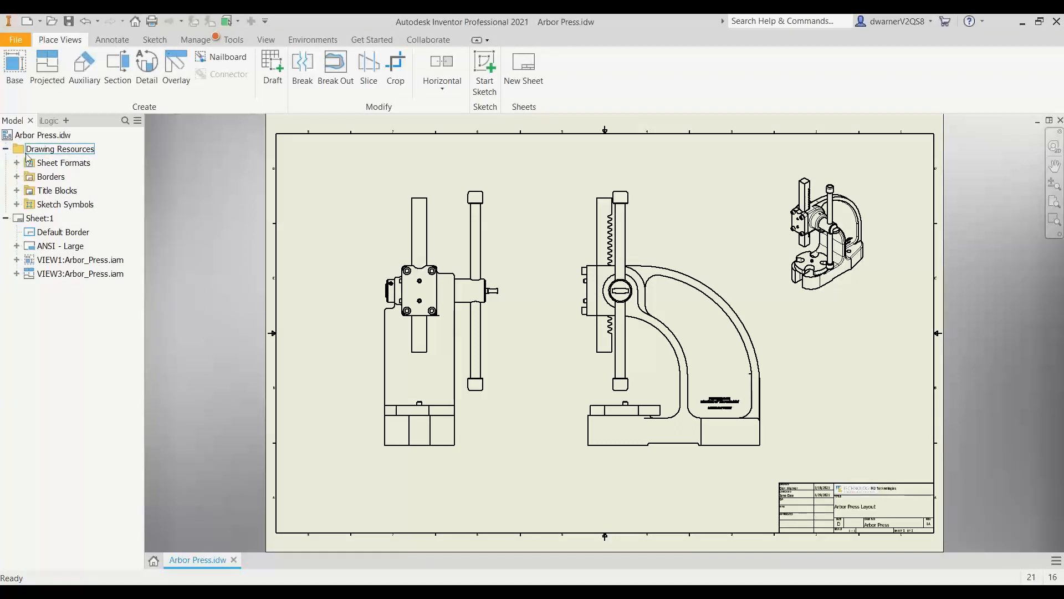
Expand the Borders, Title Blocks and Sketch Symbols resources of Arbor Press.idw
{"action": "left_click", "coordinate": [17, 176]}
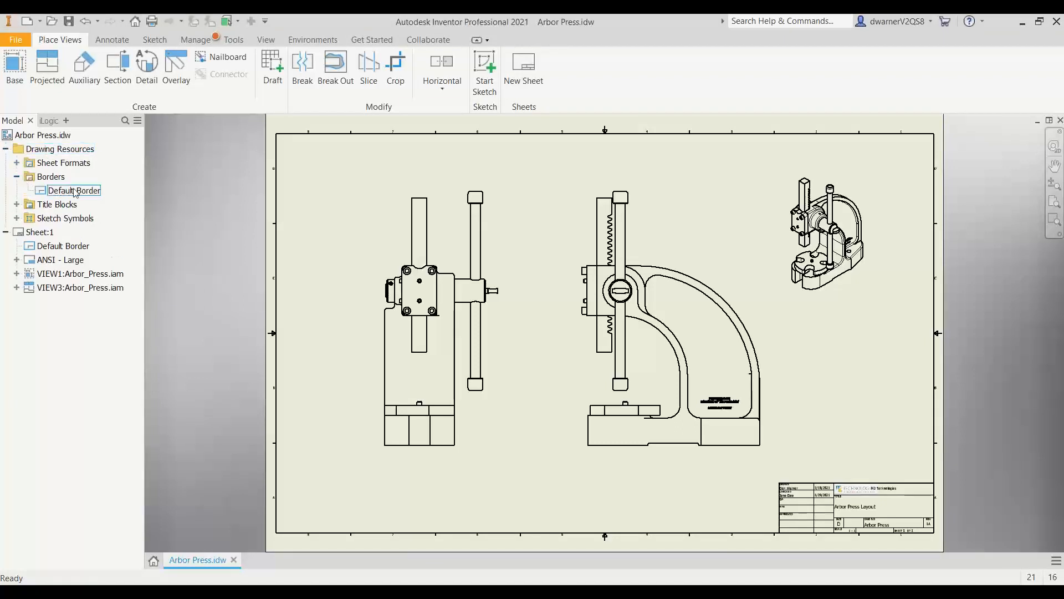
{"action": "left_click", "coordinate": [17, 204]}
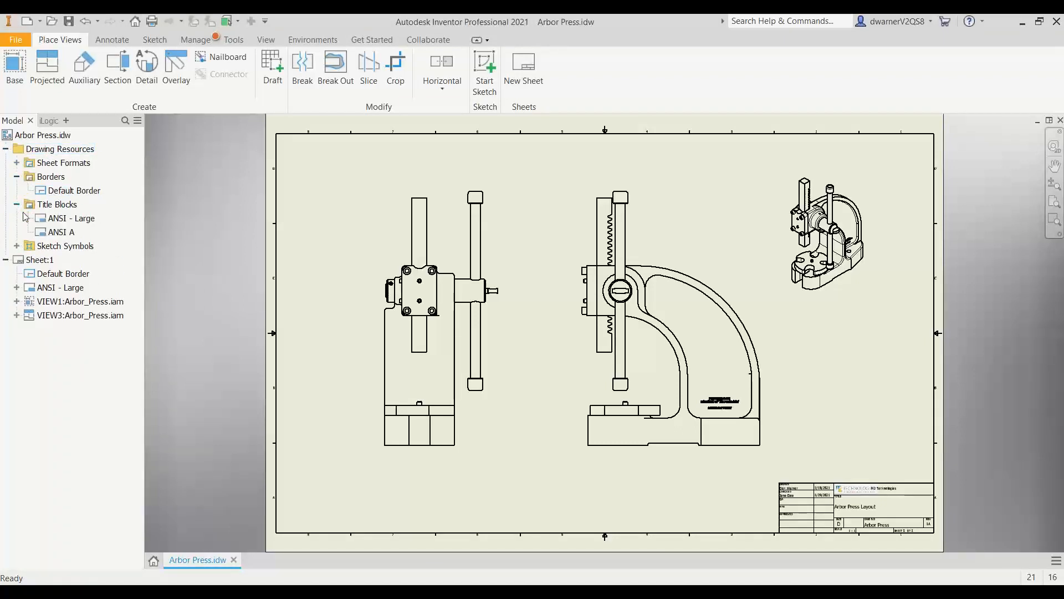
{"action": "left_click", "coordinate": [17, 245]}
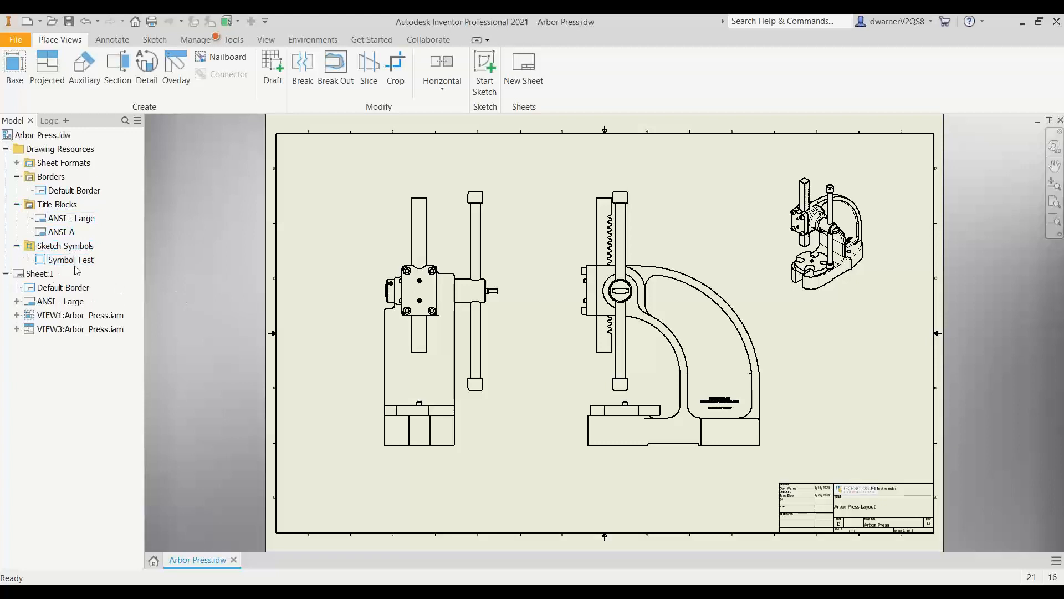
Place one Symbol Test sketch symbol on the sheet beside the front view, and delete it again
{"action": "left_click_drag", "start_coordinate": [71, 260], "coordinate": [314, 240]}
{"action": "left_click", "coordinate": [55, 259]}
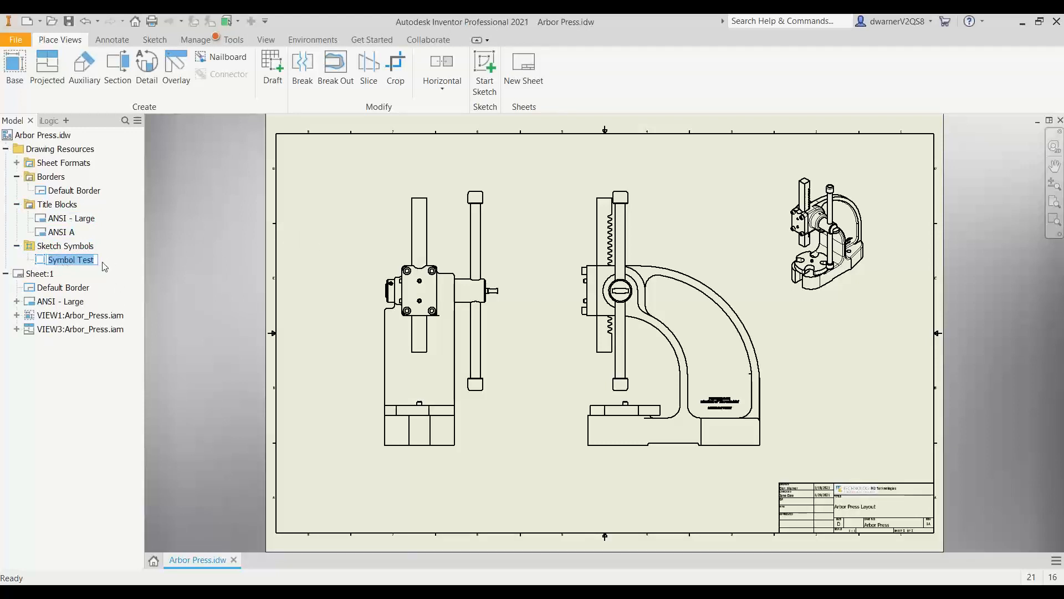
{"action": "double_click", "coordinate": [39, 260]}
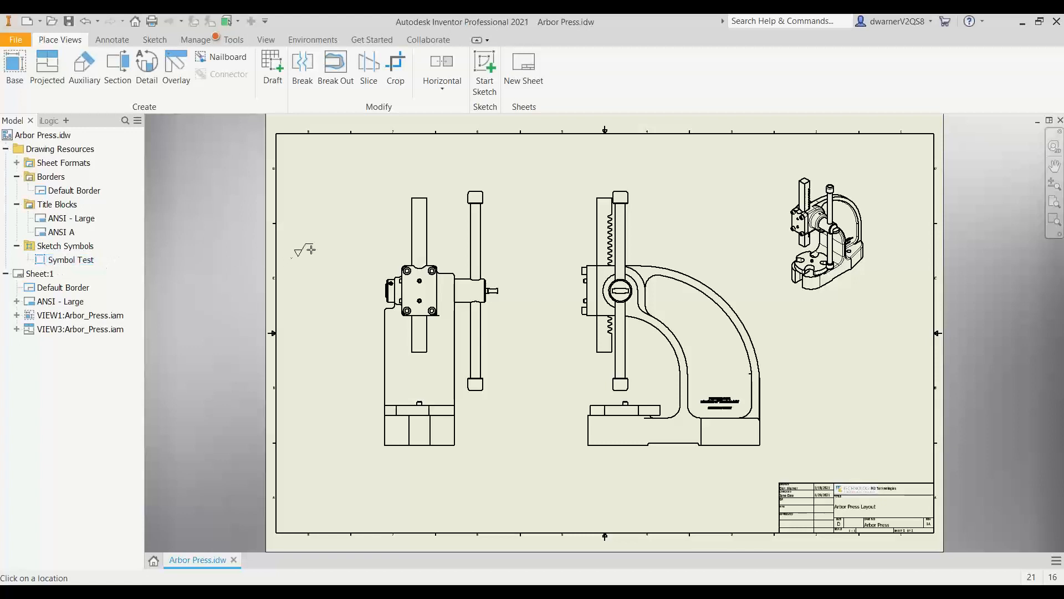
{"action": "left_click", "coordinate": [333, 251]}
{"action": "right_click", "coordinate": [338, 289]}
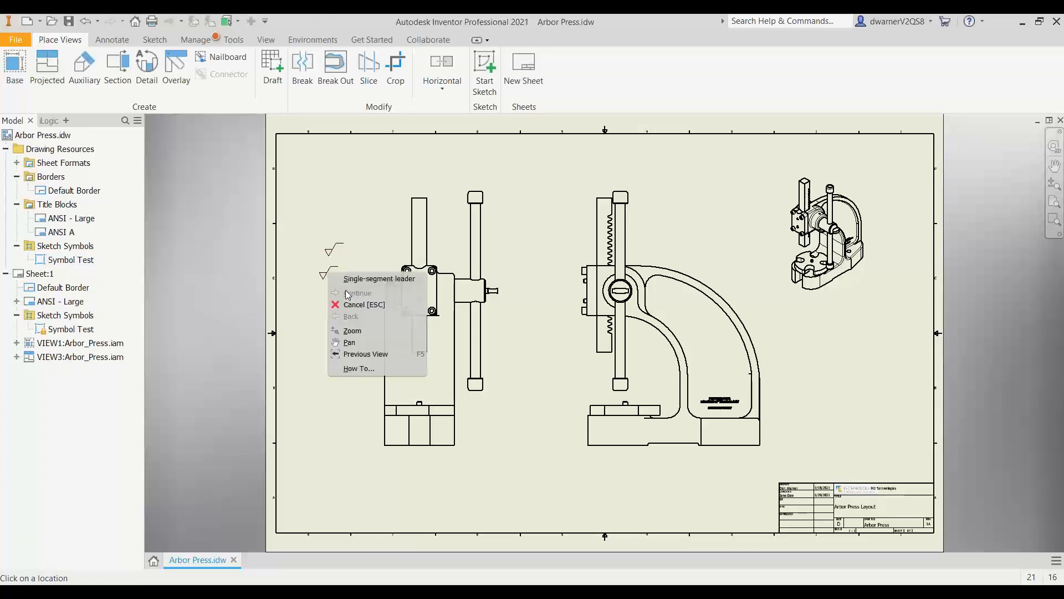
{"action": "left_click", "coordinate": [358, 306]}
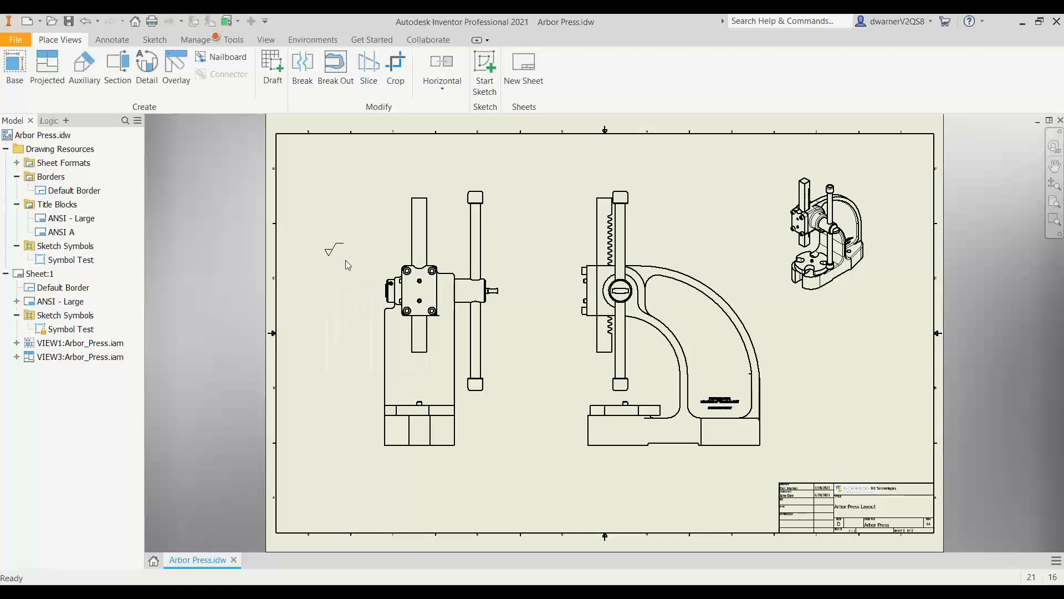
{"action": "left_click", "coordinate": [317, 237]}
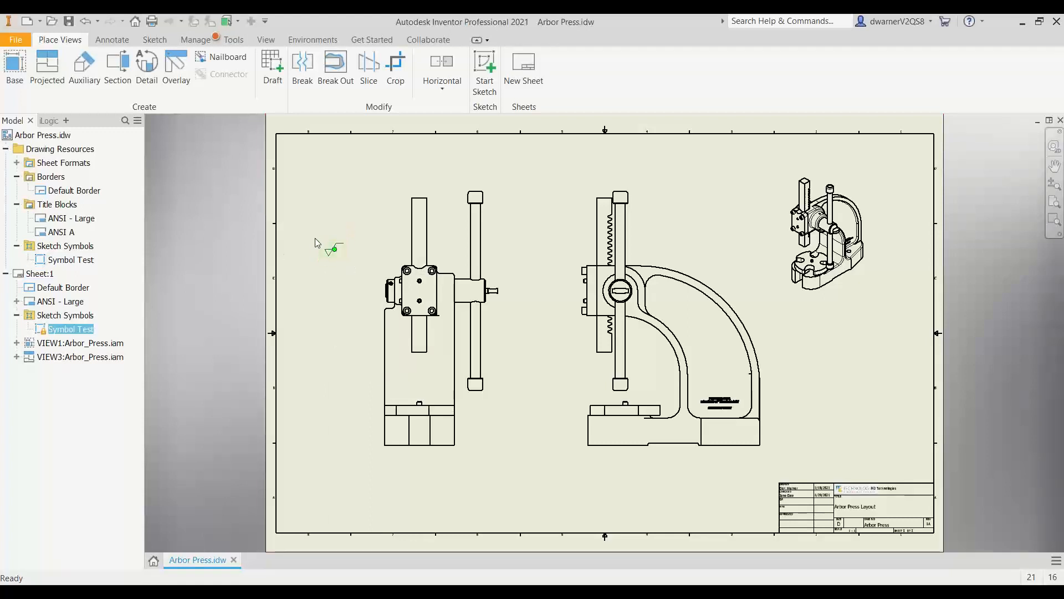
{"action": "key", "text": "Delete"}
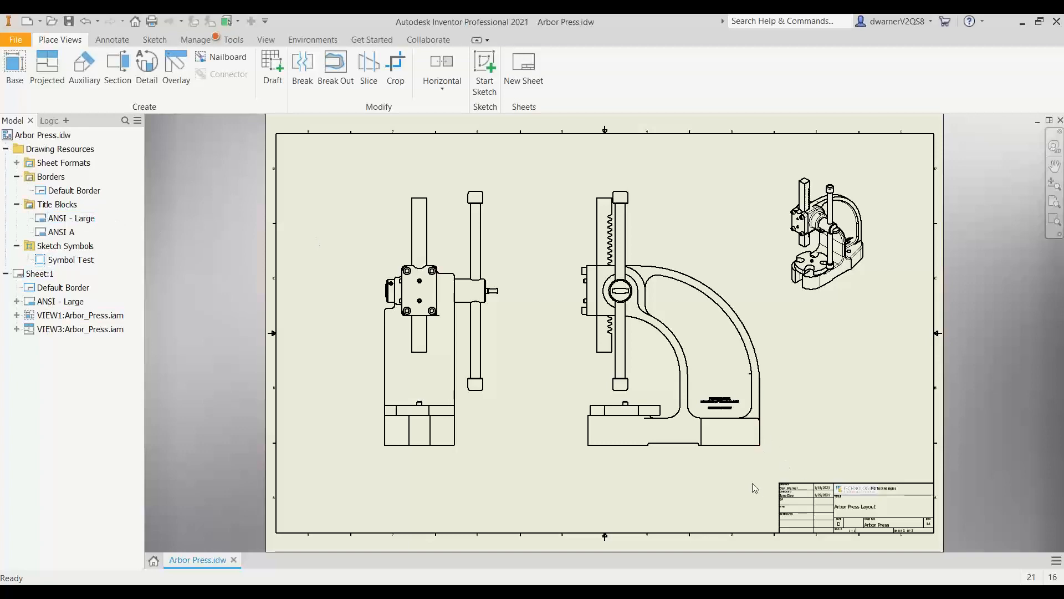
Examine the company logo and text in the title block of Arbor Press.idw, and return to the whole sheet
{"action": "scroll", "coordinate": [860, 499], "scroll_direction": "down", "scroll_amount": 3}
{"action": "scroll", "coordinate": [860, 499], "scroll_direction": "down", "scroll_amount": 3}
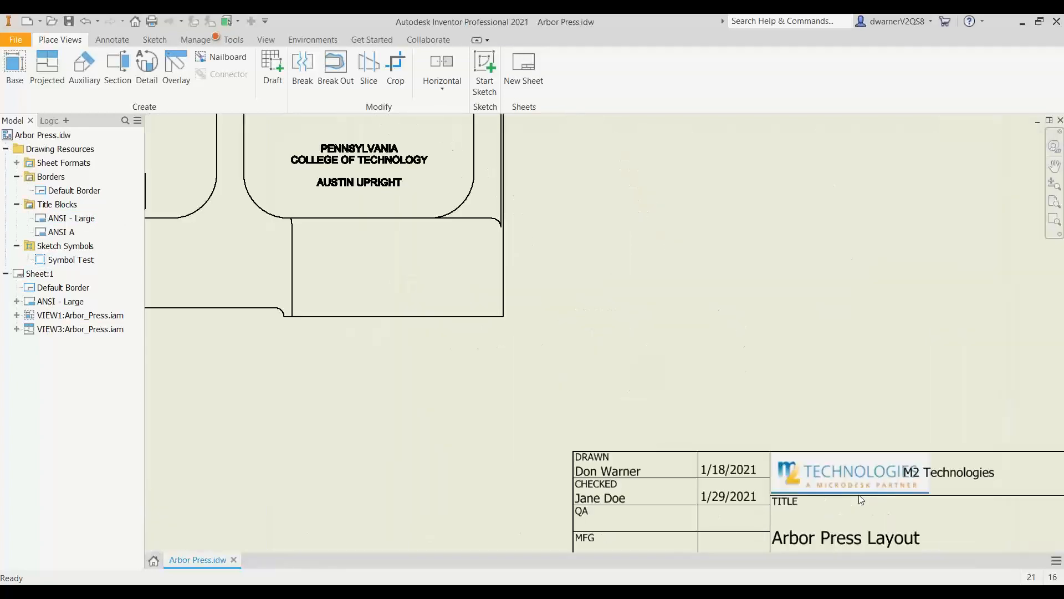
{"action": "scroll", "coordinate": [860, 499], "scroll_direction": "up", "scroll_amount": 5}
{"action": "middle_click_drag", "start_coordinate": [860, 499], "coordinate": [596, 402]}
{"action": "scroll", "coordinate": [596, 401], "scroll_direction": "down", "scroll_amount": 6}
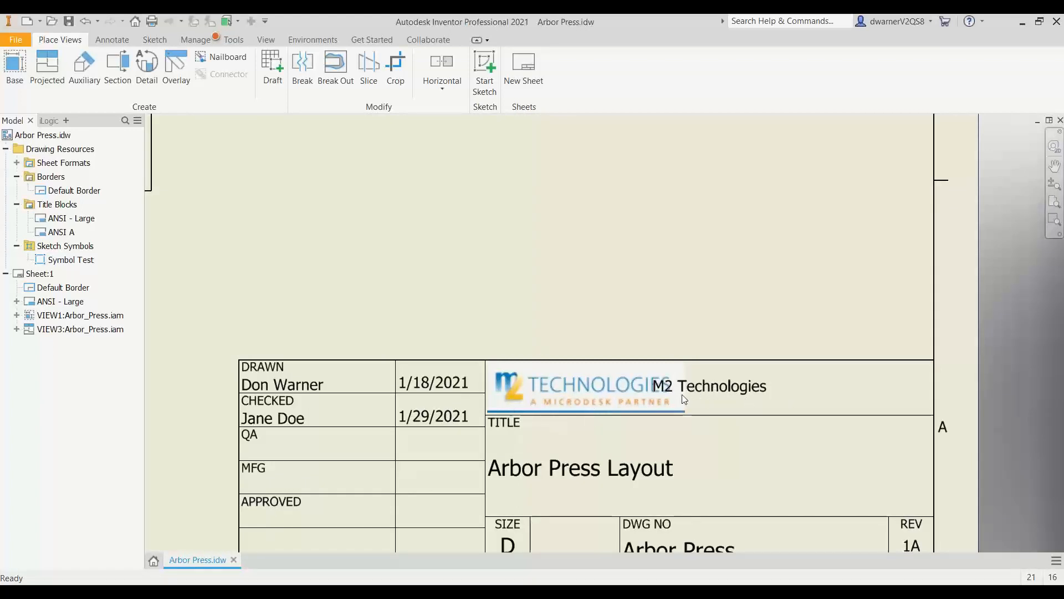
{"action": "scroll", "coordinate": [573, 401], "scroll_direction": "up", "scroll_amount": 3}
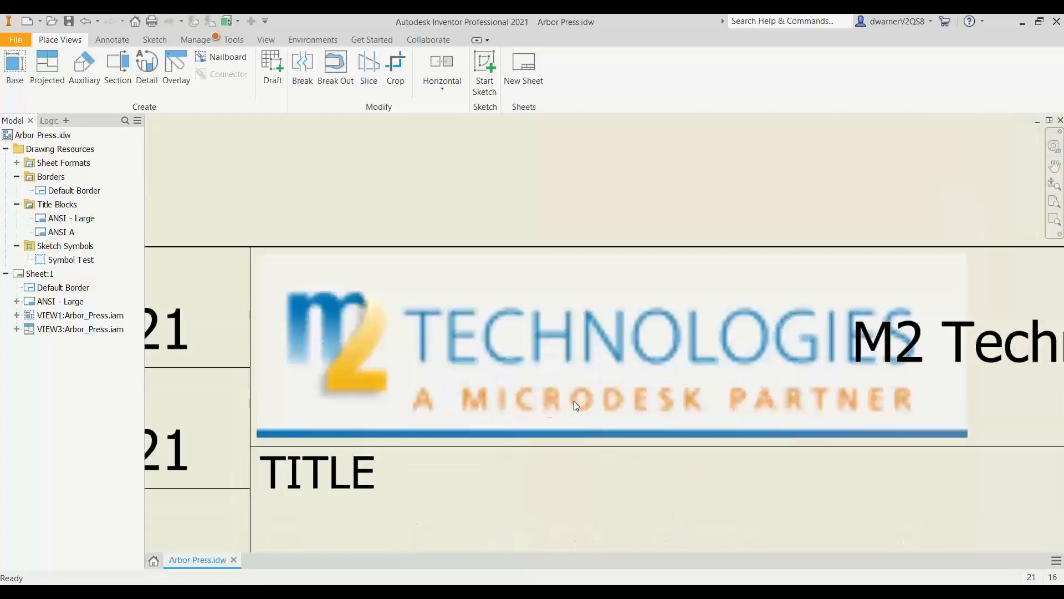
{"action": "scroll", "coordinate": [573, 400], "scroll_direction": "down", "scroll_amount": 8}
{"action": "scroll", "coordinate": [573, 401], "scroll_direction": "down", "scroll_amount": 5}
{"action": "middle_click_drag", "start_coordinate": [574, 401], "coordinate": [626, 410]}
{"action": "scroll", "coordinate": [611, 402], "scroll_direction": "up", "scroll_amount": 4}
{"action": "scroll", "coordinate": [611, 403], "scroll_direction": "down", "scroll_amount": 5}
{"action": "scroll", "coordinate": [626, 410], "scroll_direction": "up", "scroll_amount": 3}
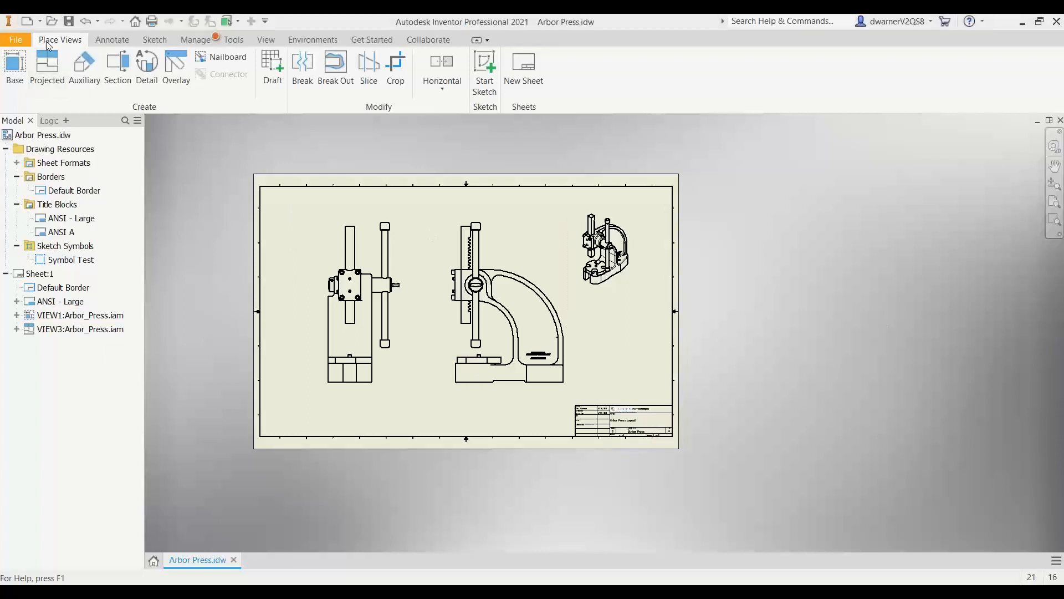
Open Destination file.idw from the Arbor Press folder and expand its drawing resources and title blocks
{"action": "left_click", "coordinate": [52, 21]}
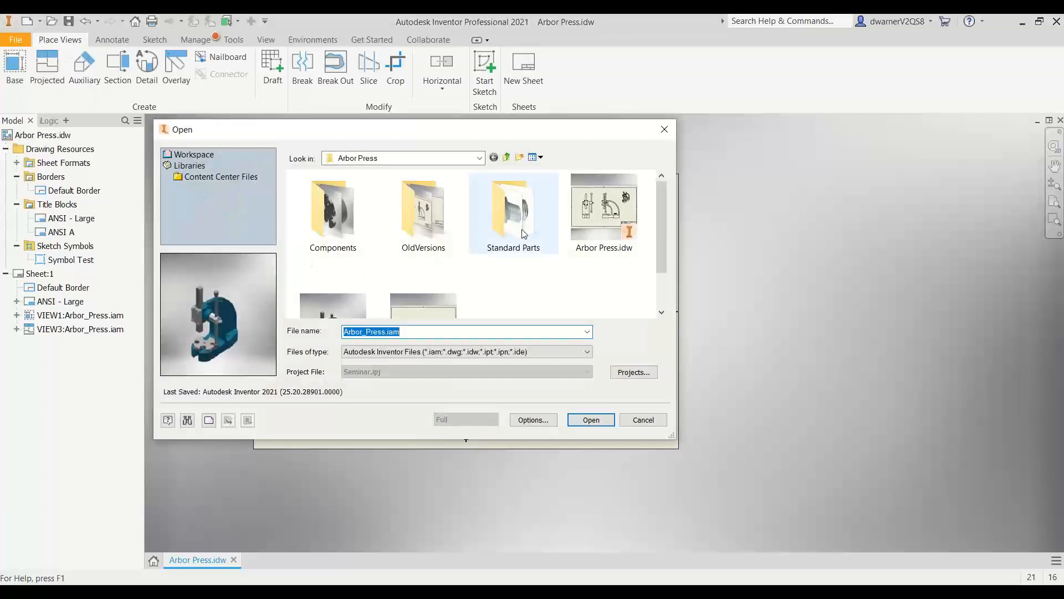
{"action": "scroll", "coordinate": [523, 233], "scroll_direction": "down", "scroll_amount": 2}
{"action": "double_click", "coordinate": [418, 279]}
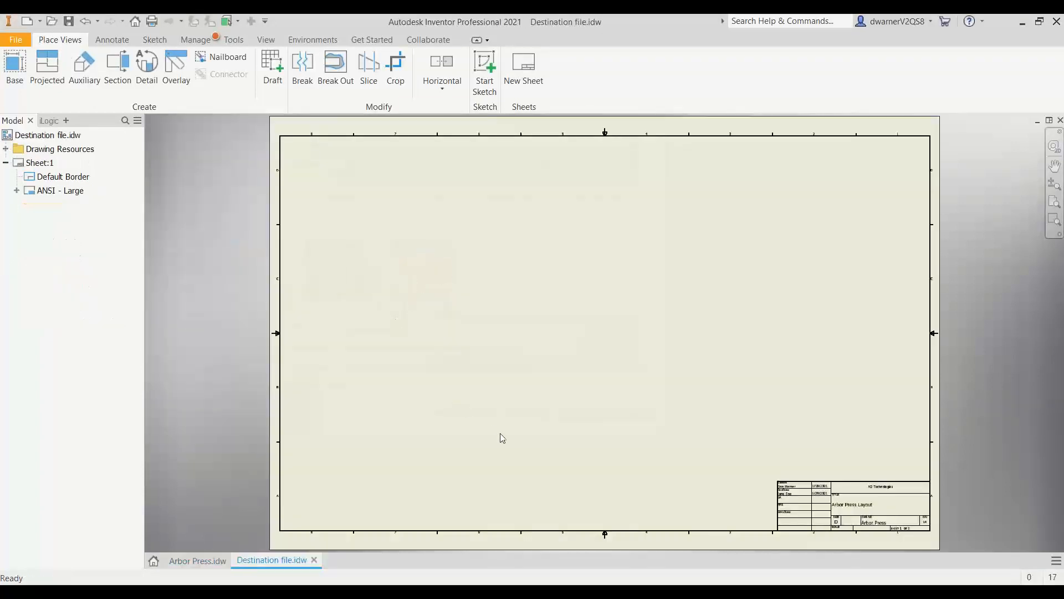
{"action": "left_click", "coordinate": [5, 149]}
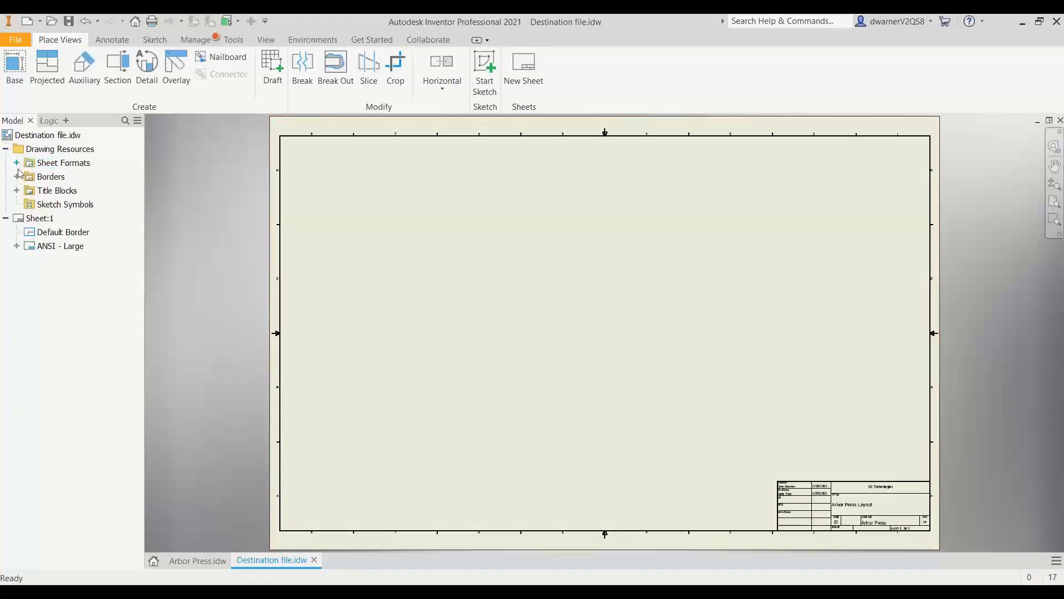
{"action": "left_click", "coordinate": [17, 190]}
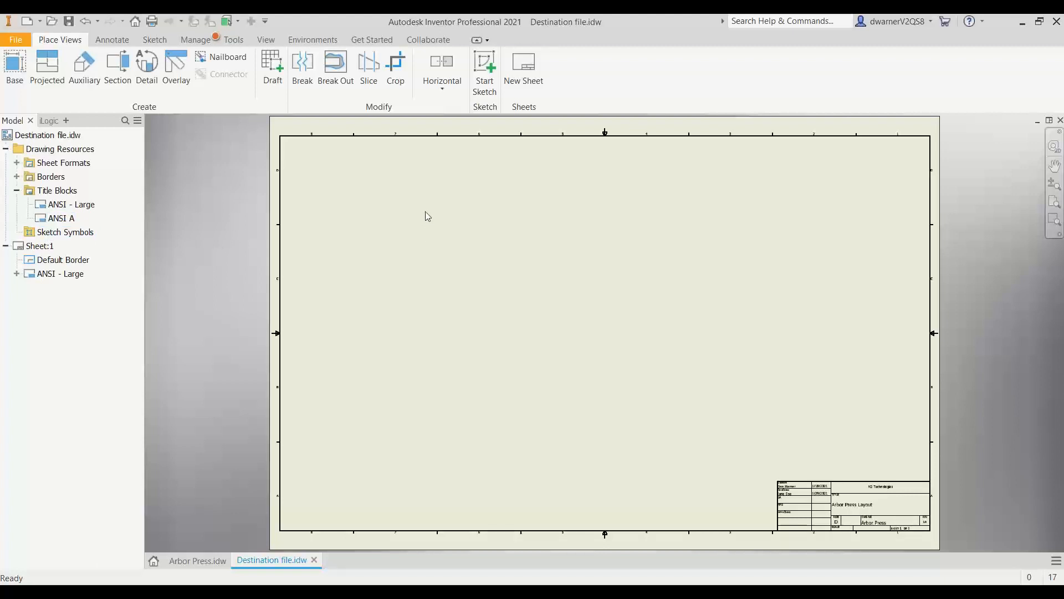
Close Destination file.idw and Arbor Press.idw, discarding the changes to Arbor Press.idw
{"action": "left_click", "coordinate": [313, 559]}
{"action": "left_click", "coordinate": [234, 559]}
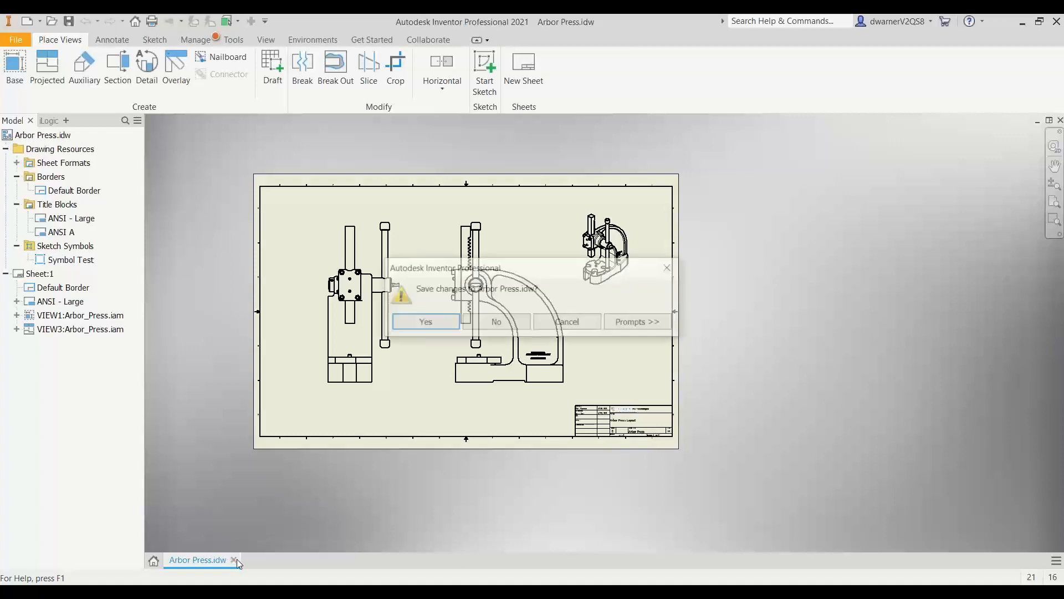
{"action": "left_click", "coordinate": [501, 326]}
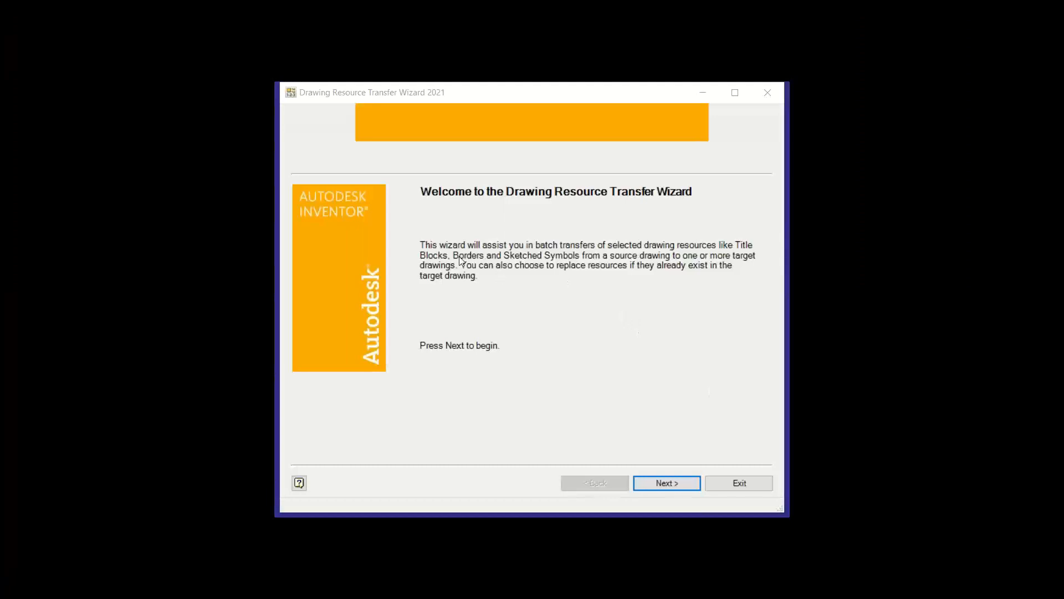
Choose Arbor Press.idw from C:\Seminars\Files\Arbor Press as the source drawing for the resource transfer
{"action": "left_click", "coordinate": [659, 483]}
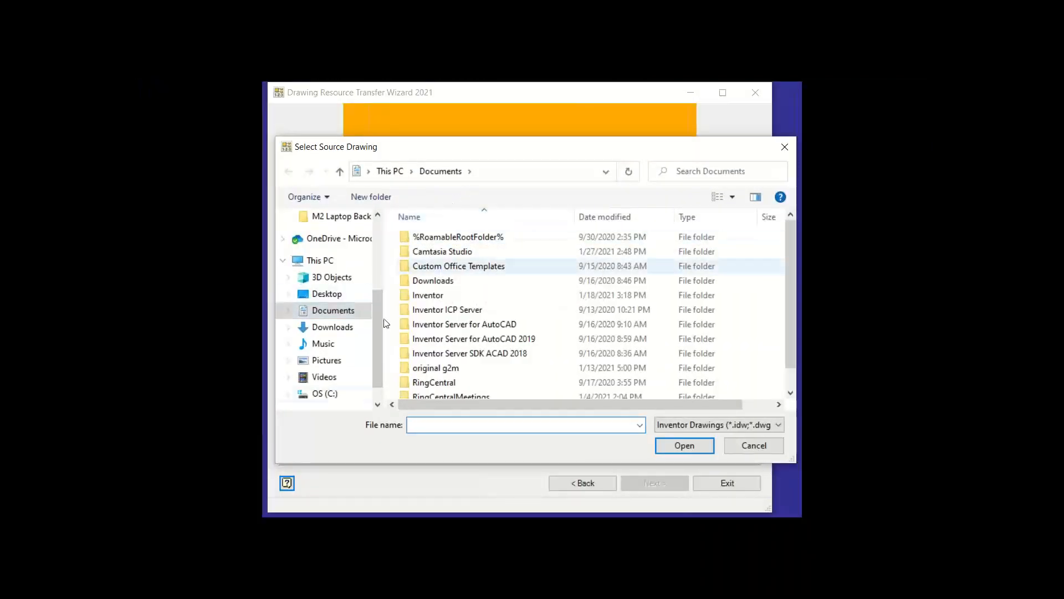
{"action": "left_click", "coordinate": [326, 394]}
{"action": "scroll", "coordinate": [452, 341], "scroll_direction": "down", "scroll_amount": 2}
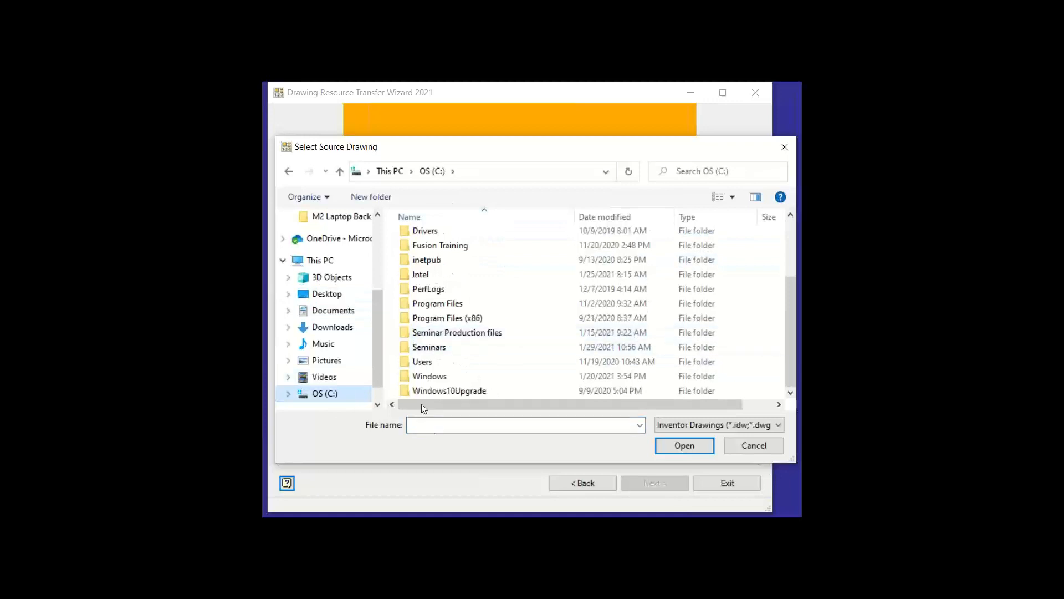
{"action": "double_click", "coordinate": [430, 348]}
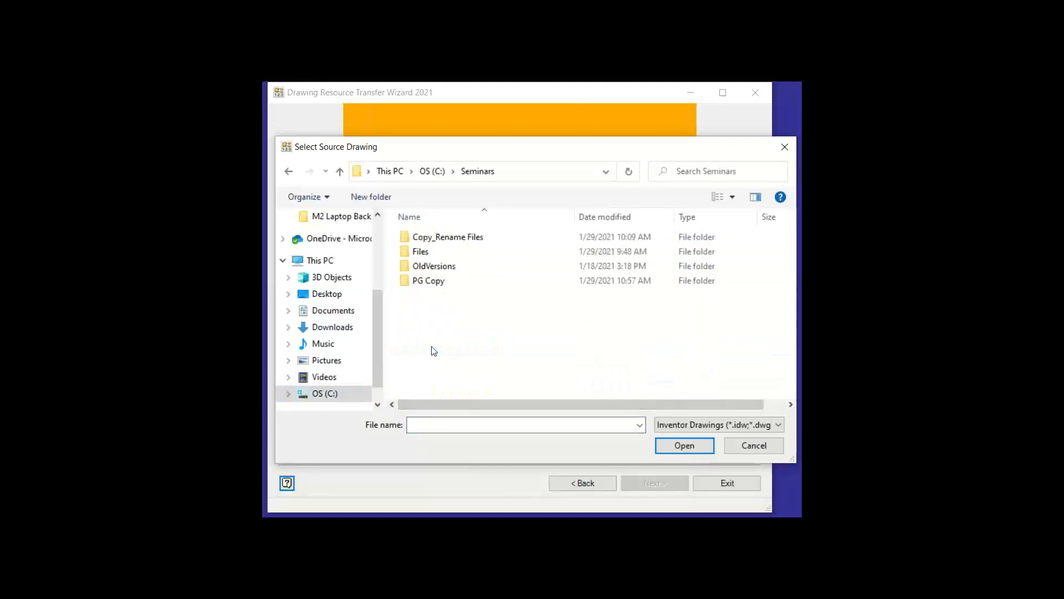
{"action": "double_click", "coordinate": [439, 252]}
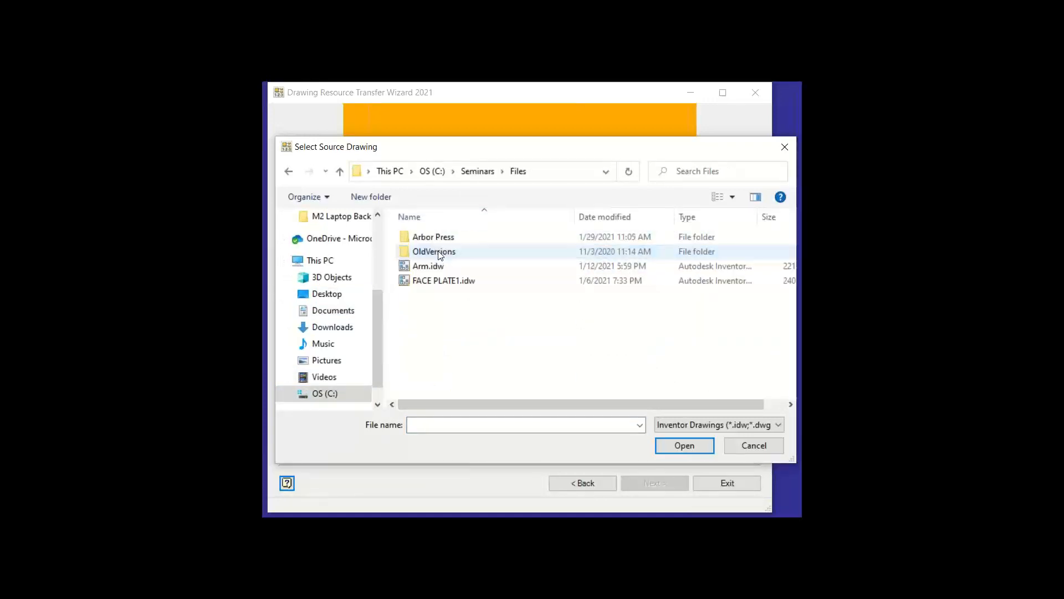
{"action": "double_click", "coordinate": [437, 241]}
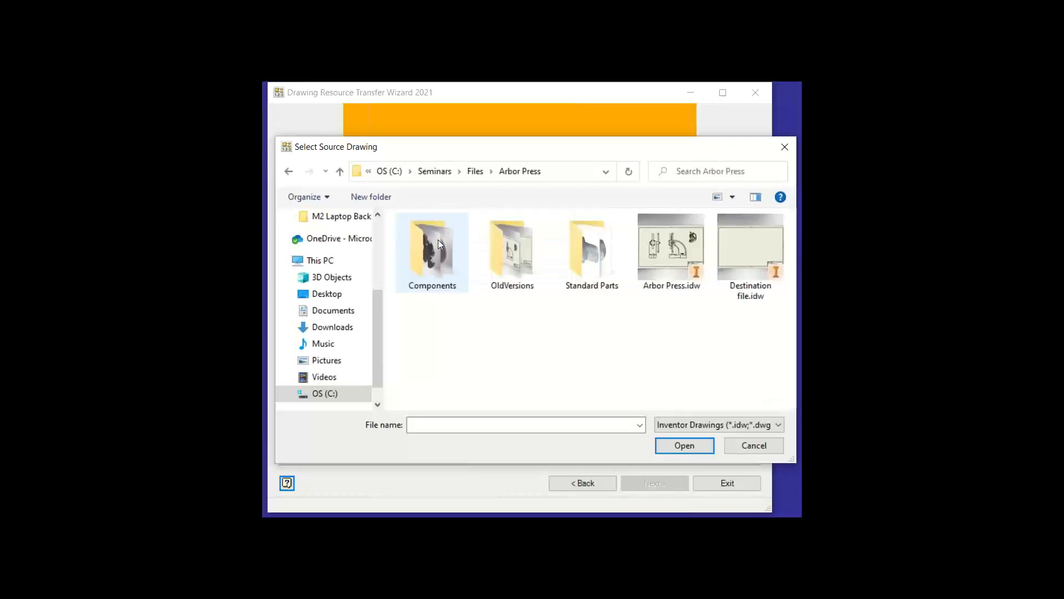
{"action": "left_click", "coordinate": [666, 273]}
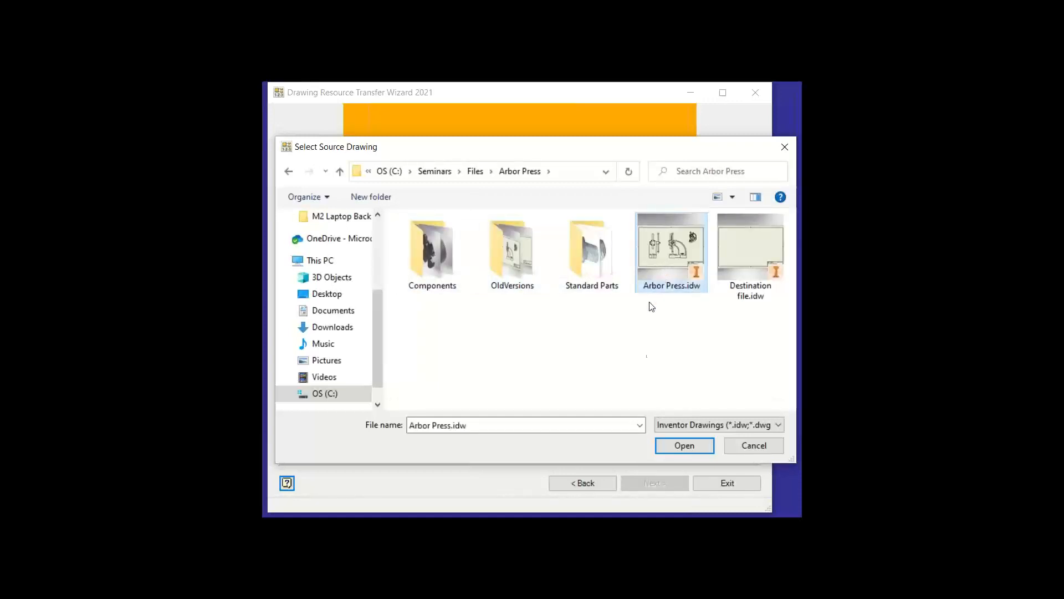
{"action": "left_click", "coordinate": [683, 445]}
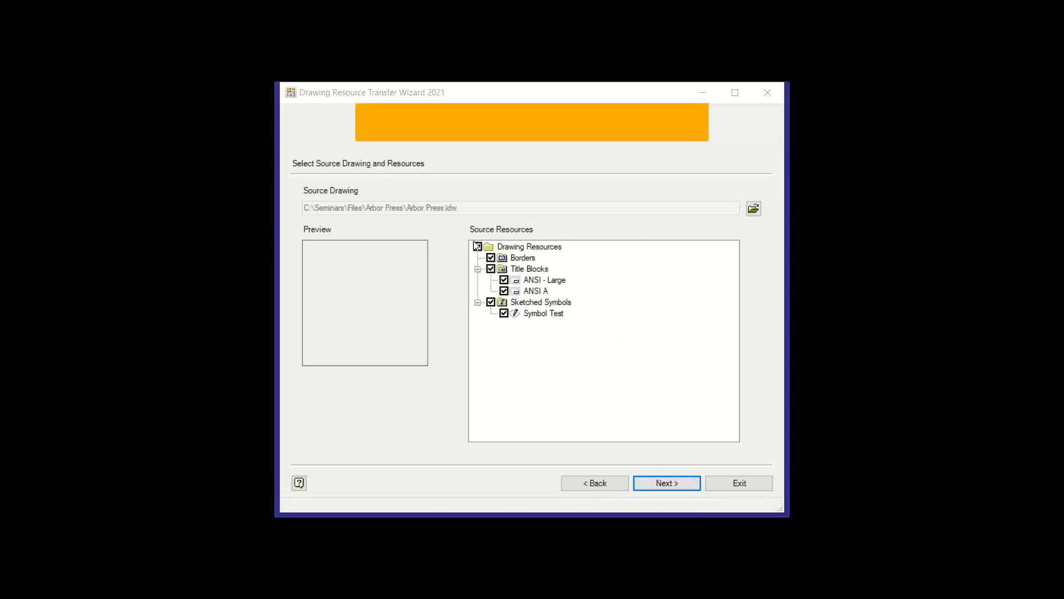
Include the title blocks and sketched symbols among the source resources, exclude the borders, and proceed to the target drawings
{"action": "left_click", "coordinate": [489, 258]}
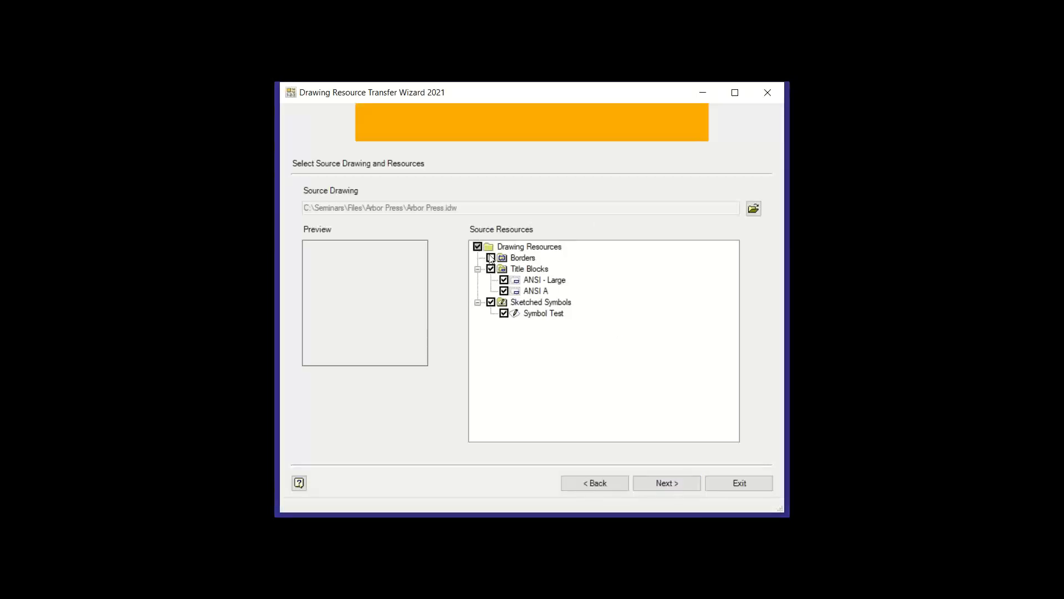
{"action": "left_click", "coordinate": [491, 269]}
{"action": "left_click", "coordinate": [490, 302]}
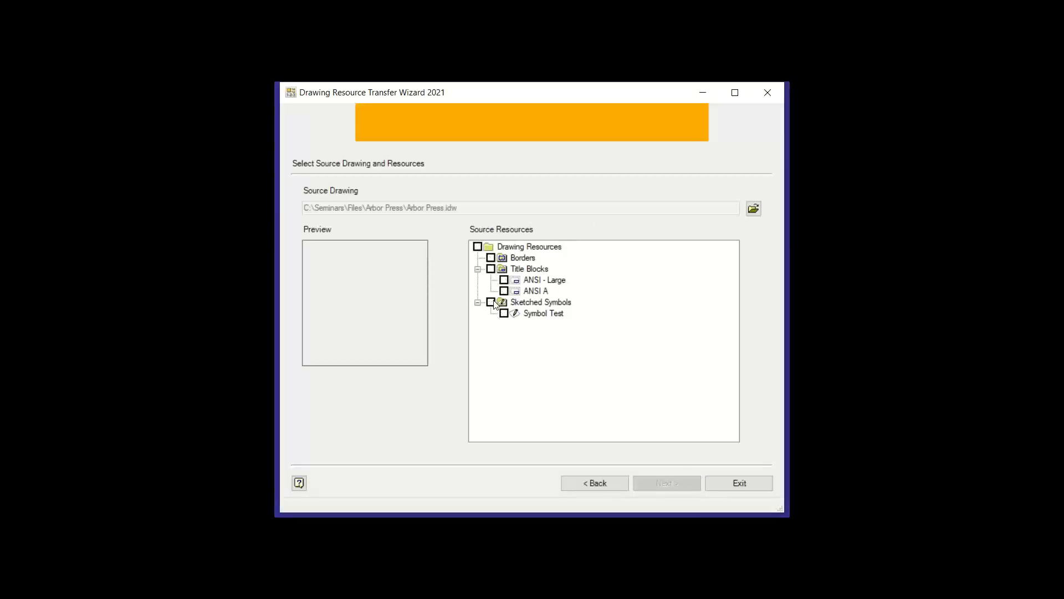
{"action": "left_click", "coordinate": [491, 302]}
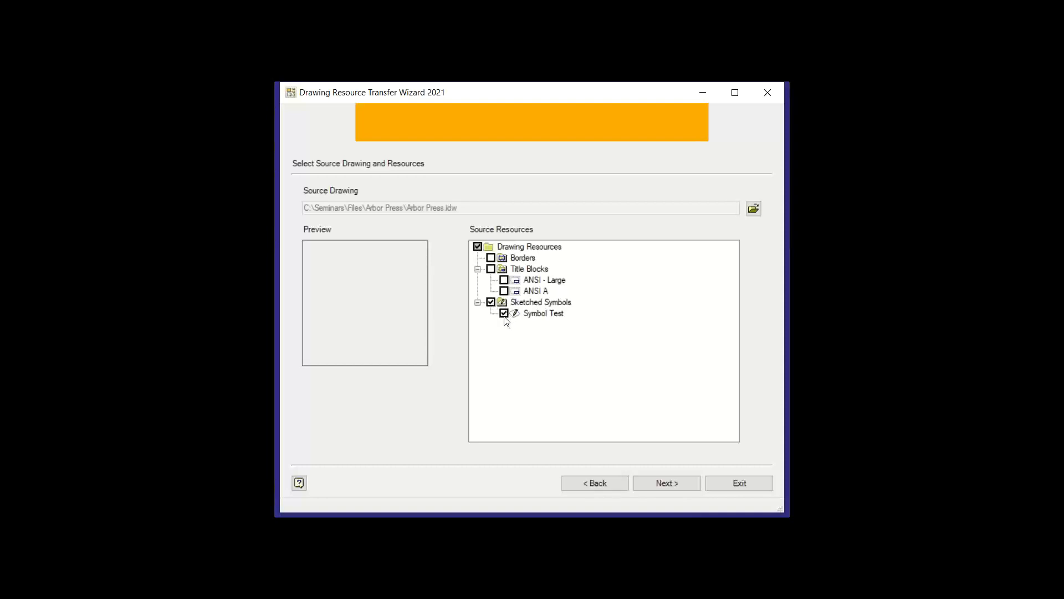
{"action": "left_click", "coordinate": [490, 269]}
{"action": "left_click", "coordinate": [652, 482]}
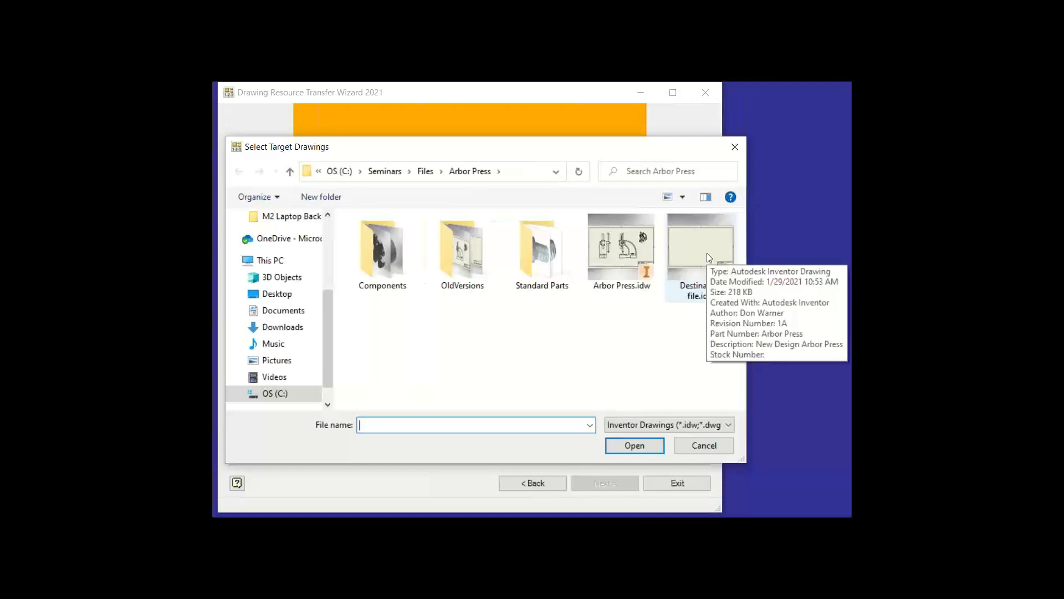
Set Destination file.idw as the target drawing and start the batch transfer without replacing same-named resources
{"action": "double_click", "coordinate": [710, 257]}
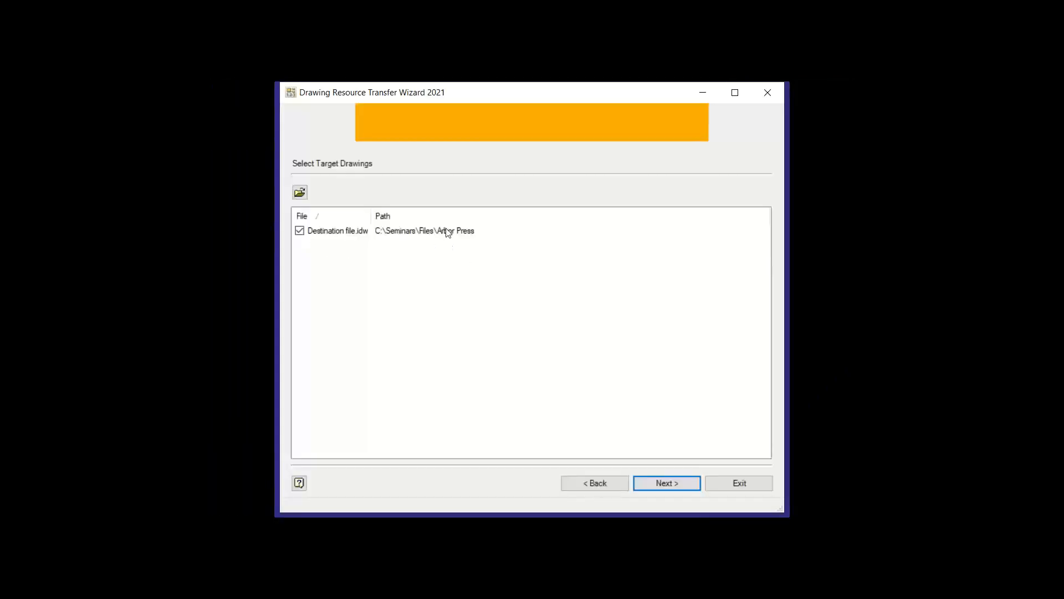
{"action": "left_click", "coordinate": [675, 482]}
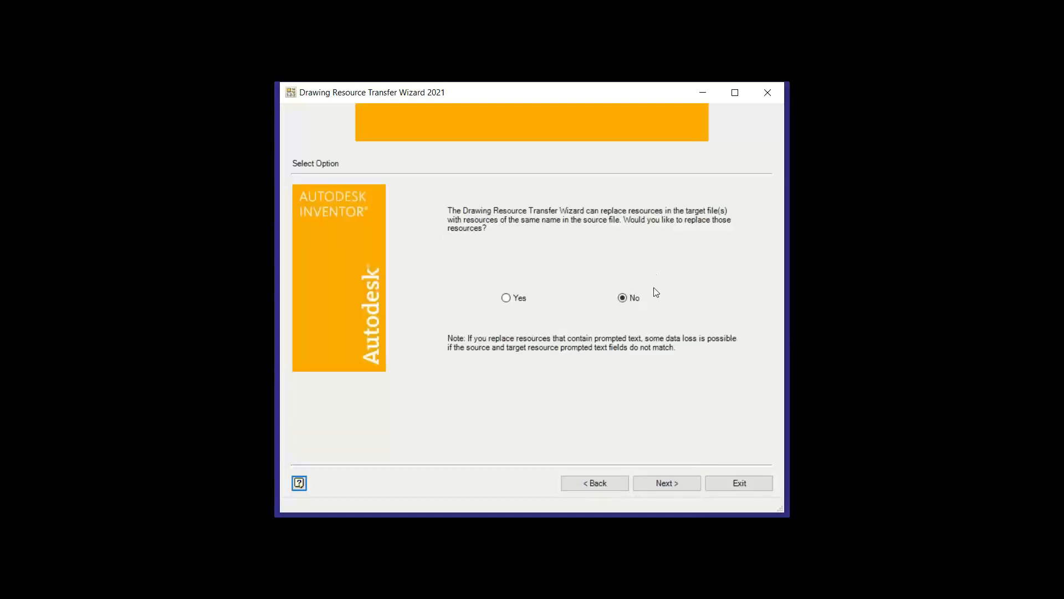
{"action": "left_click", "coordinate": [669, 482]}
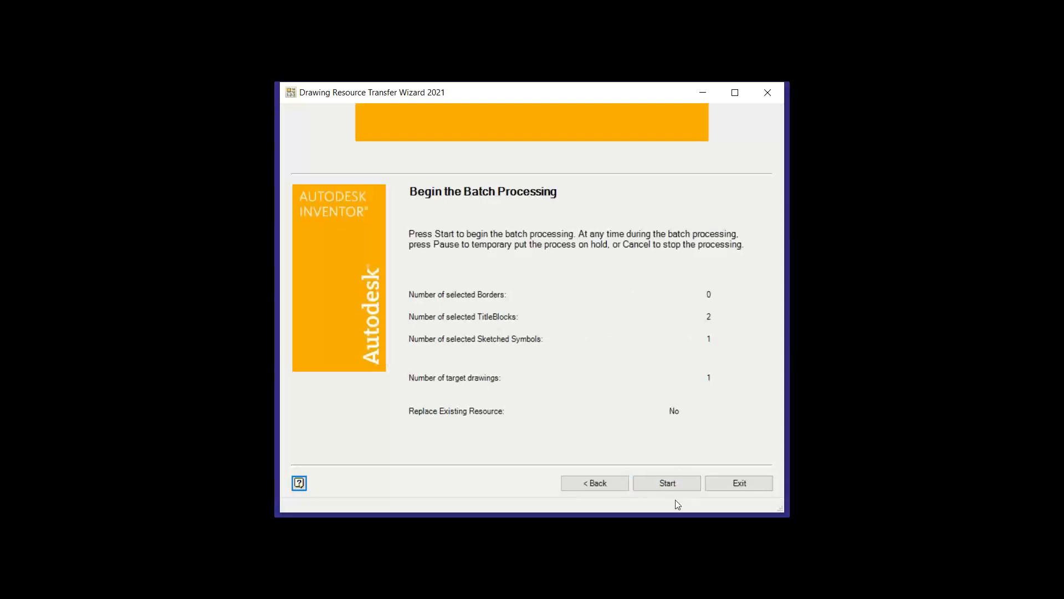
{"action": "left_click", "coordinate": [679, 482]}
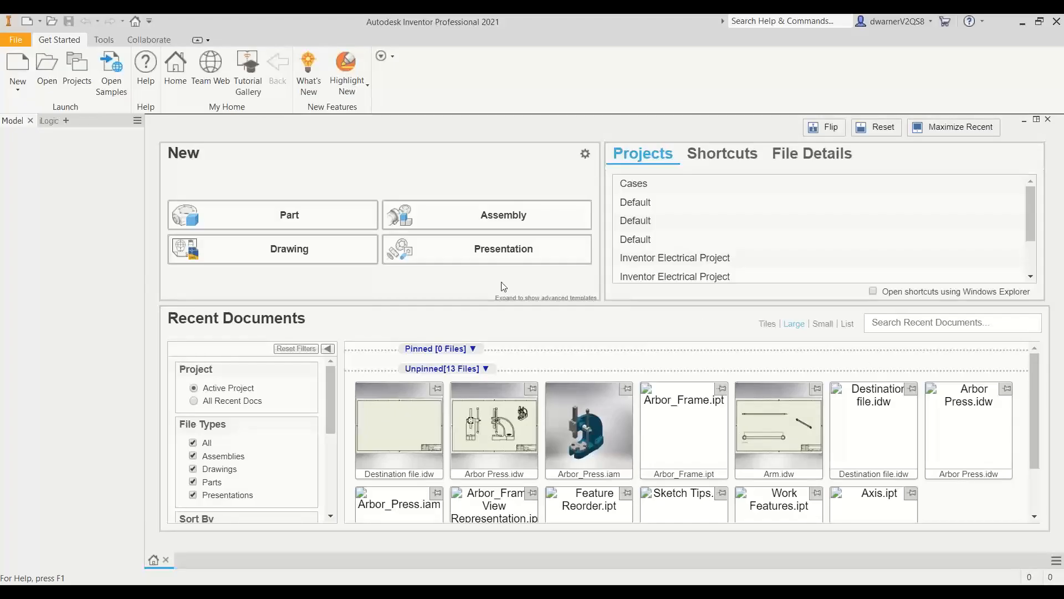
Open Destination file.idw in Inventor and expand its drawing resources and sketch symbols
{"action": "left_click", "coordinate": [48, 71]}
{"action": "scroll", "coordinate": [547, 261], "scroll_direction": "down", "scroll_amount": 1}
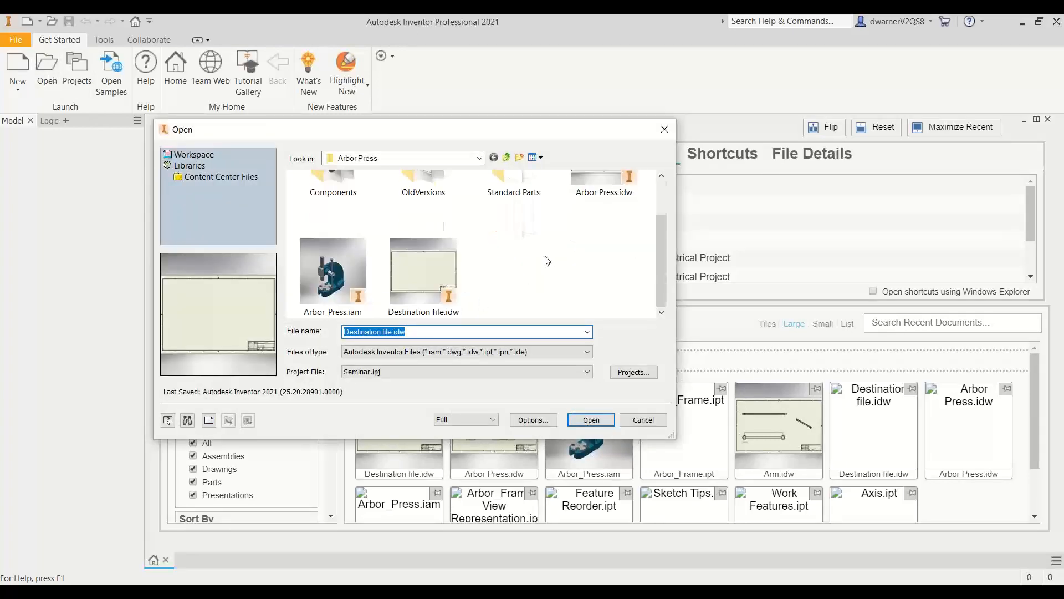
{"action": "double_click", "coordinate": [448, 261]}
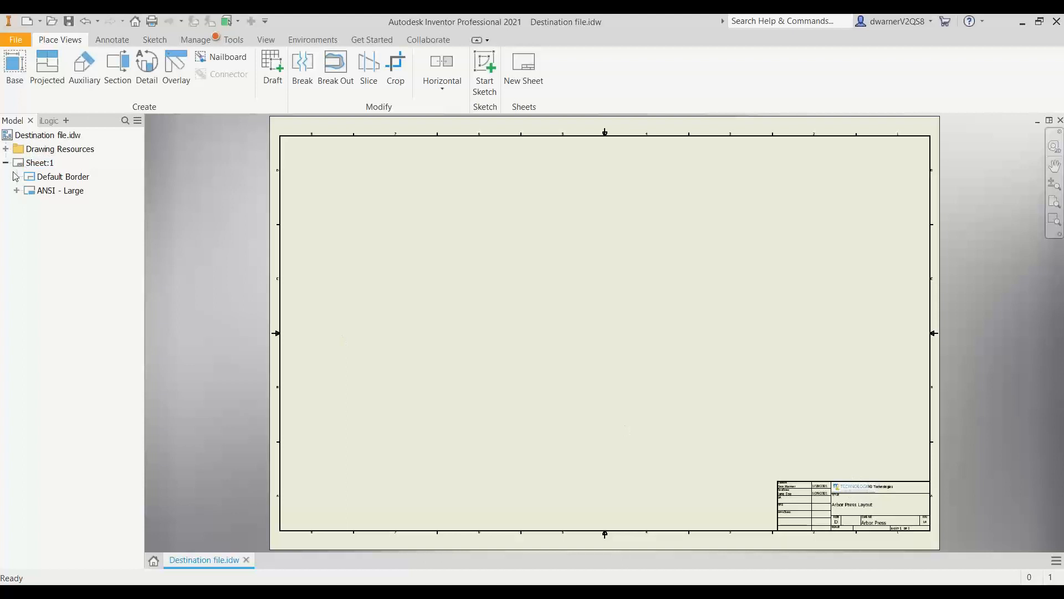
{"action": "left_click", "coordinate": [5, 148]}
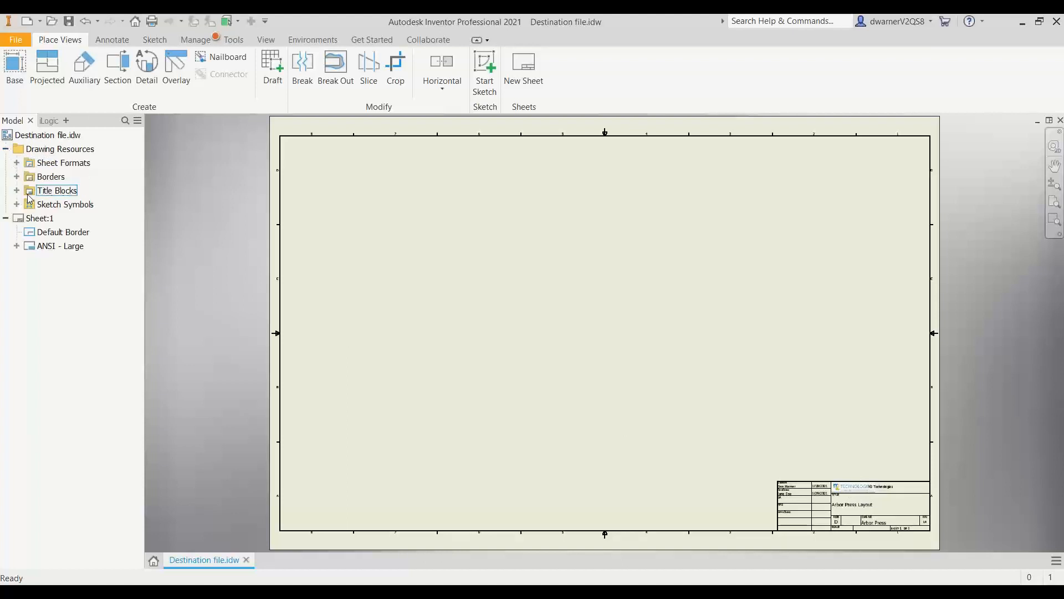
{"action": "left_click", "coordinate": [16, 204]}
Place one Symbol Test sketch symbol in the upper-left area of the sheet, and expand the title blocks in the drawing resources
{"action": "left_click", "coordinate": [41, 218]}
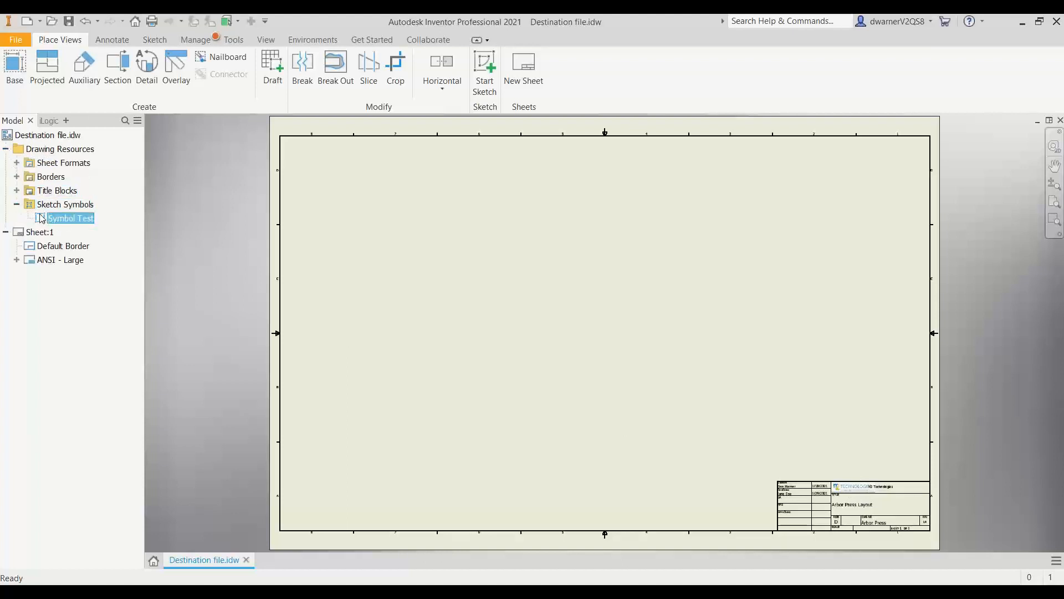
{"action": "double_click", "coordinate": [41, 217]}
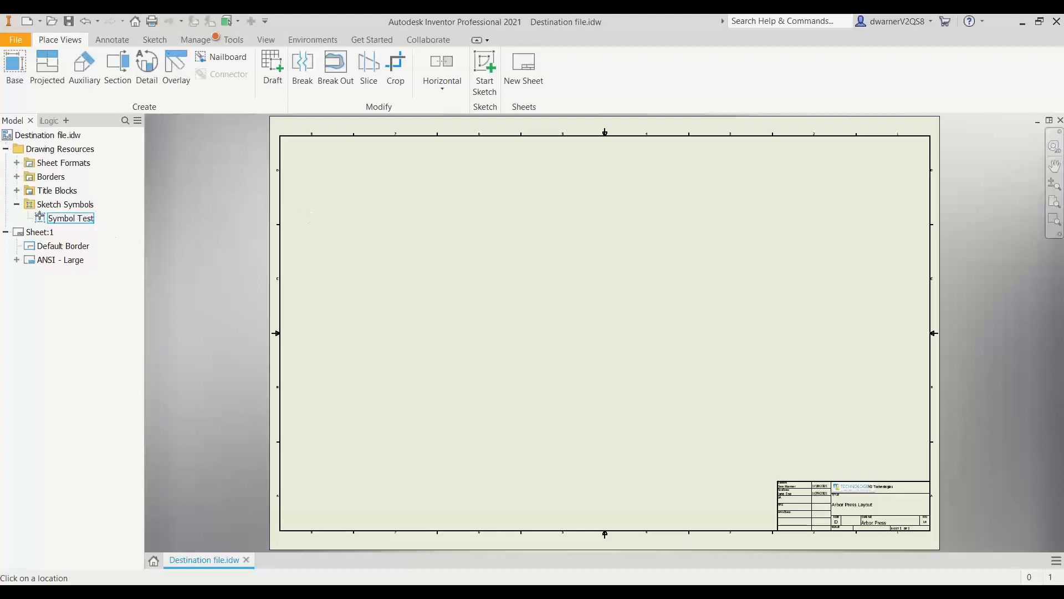
{"action": "right_click", "coordinate": [371, 269]}
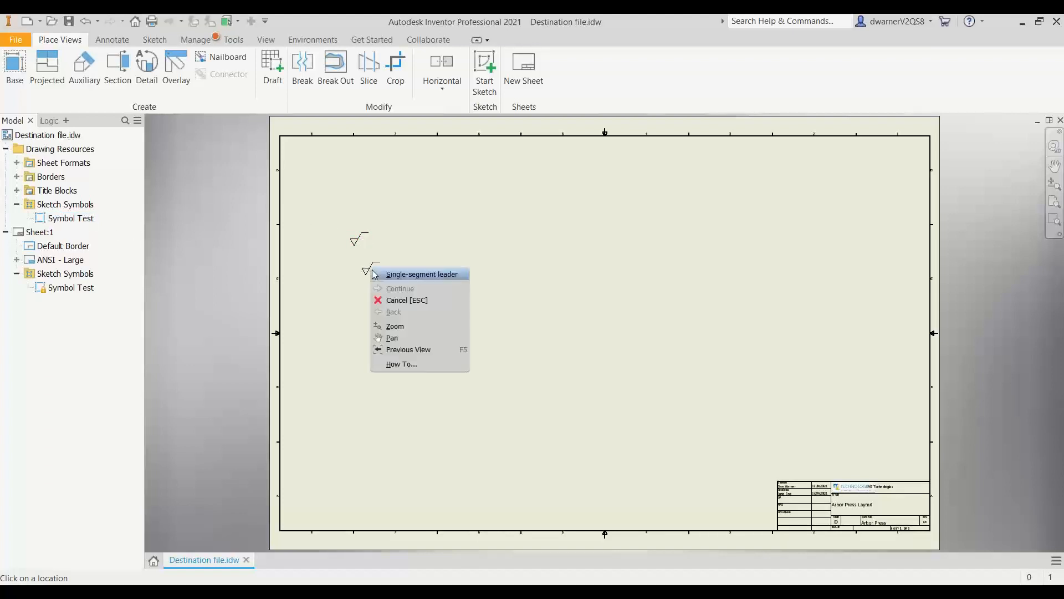
{"action": "left_click", "coordinate": [408, 299]}
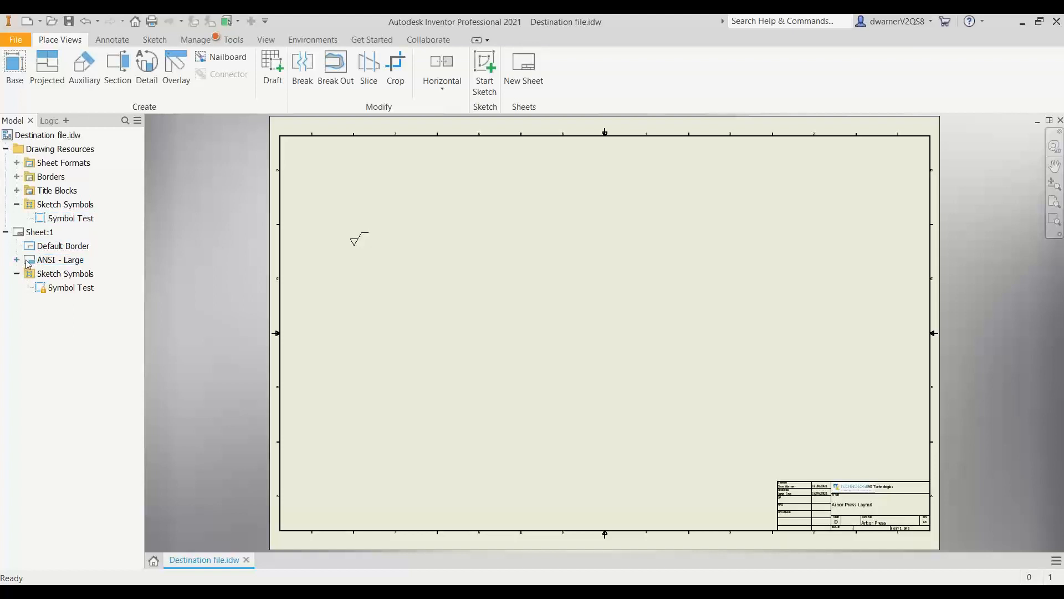
{"action": "left_click", "coordinate": [16, 190]}
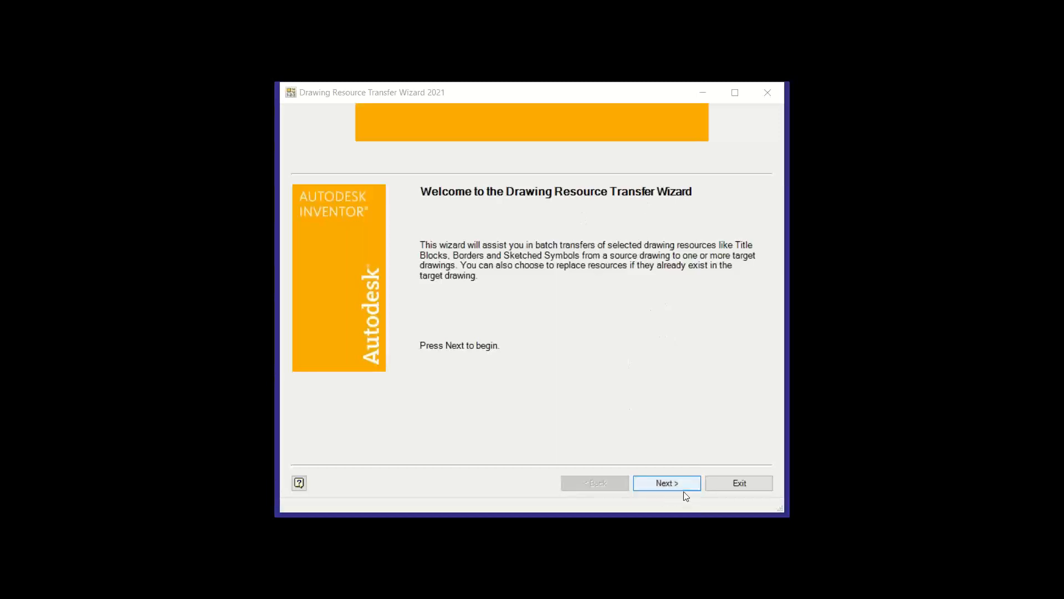
In the Drawing Resource Transfer Wizard, choose Arbor Press.idw as the source drawing and accept all its resources for transfer
{"action": "left_click", "coordinate": [667, 482]}
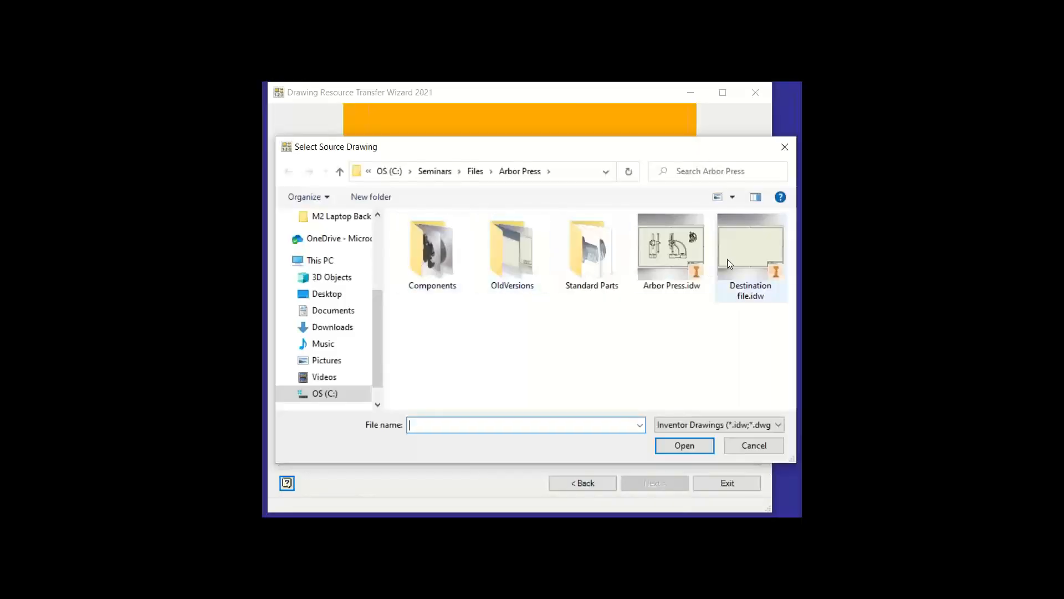
{"action": "left_click", "coordinate": [670, 250]}
{"action": "double_click", "coordinate": [679, 252]}
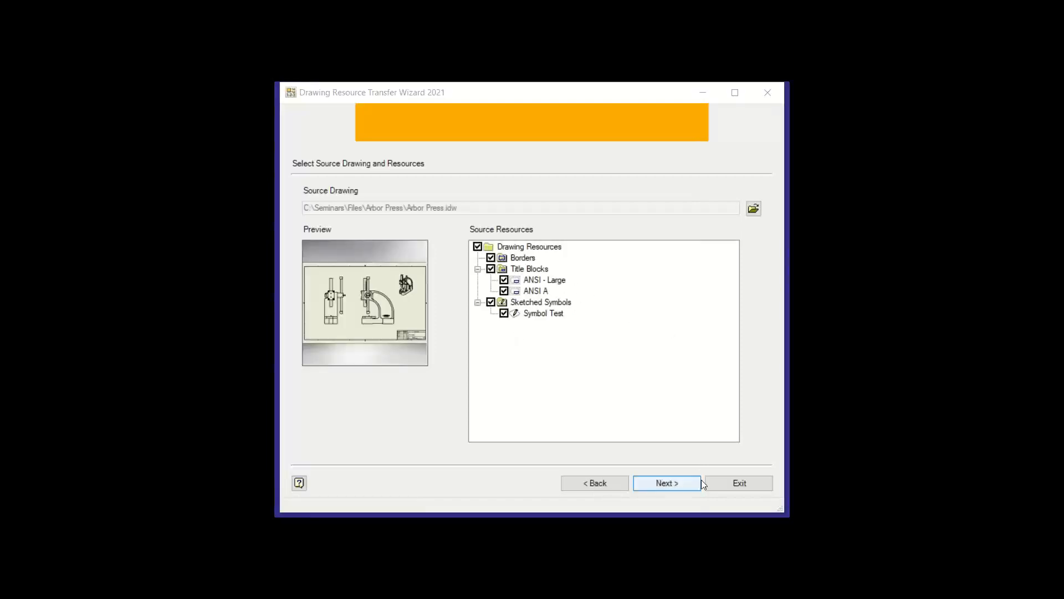
{"action": "left_click", "coordinate": [679, 481]}
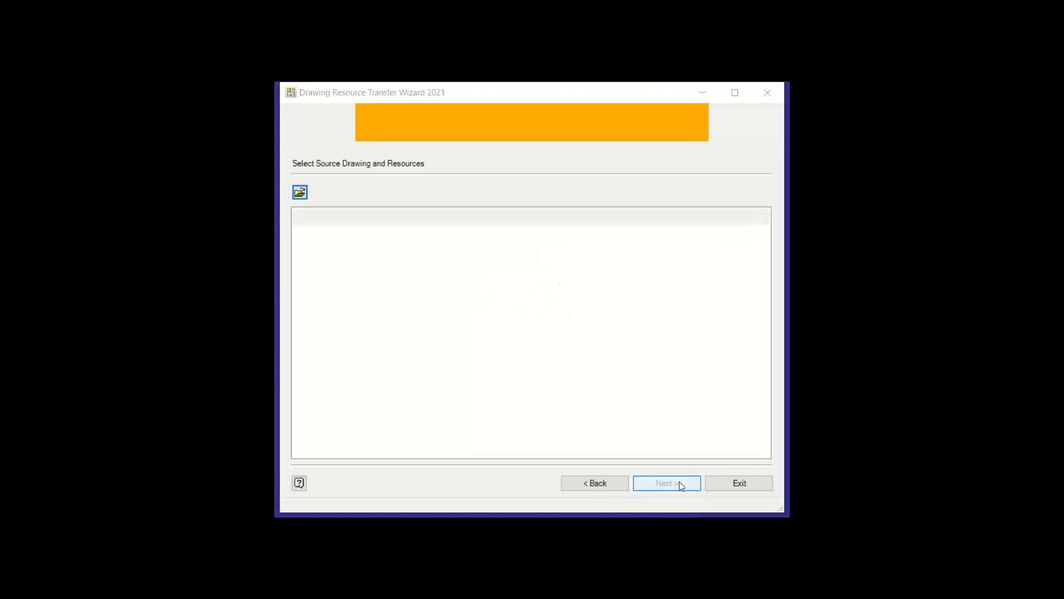
Set Destination file.idw as the target drawing, try the option to replace same-named resources, and set it back to No
{"action": "double_click", "coordinate": [746, 252]}
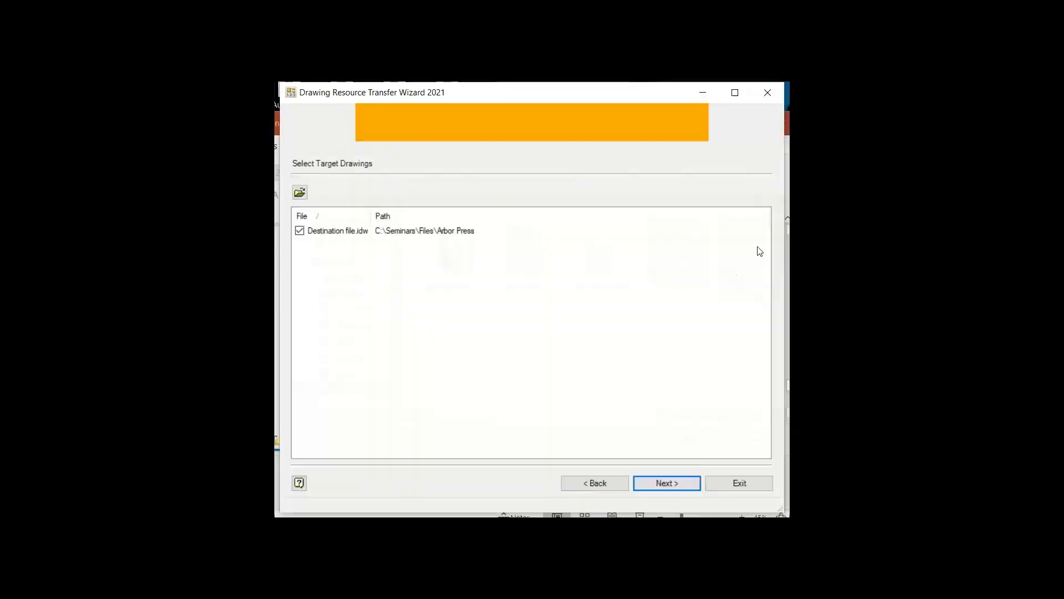
{"action": "left_click", "coordinate": [680, 483]}
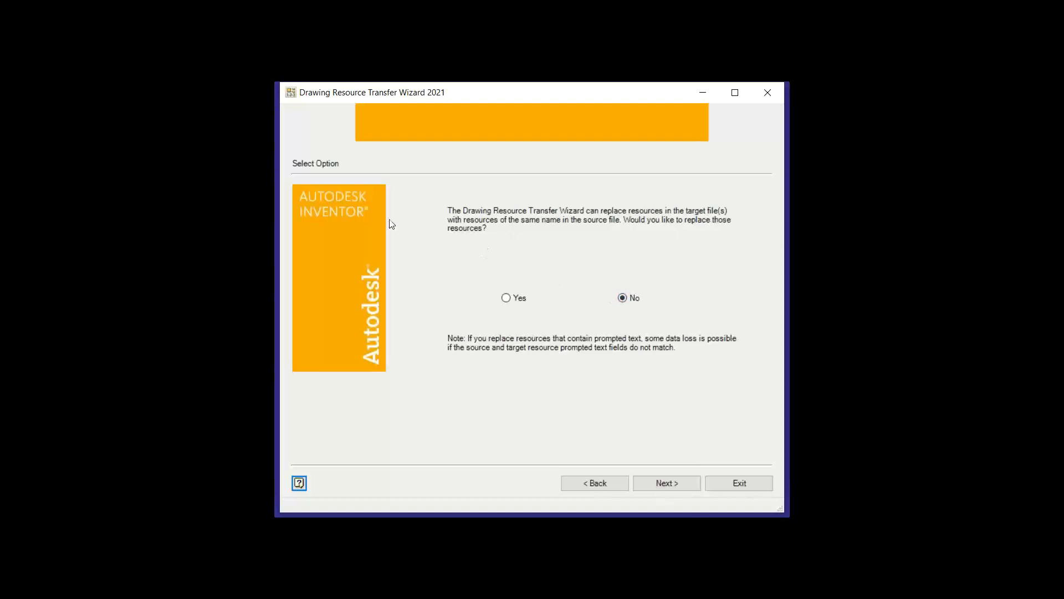
{"action": "left_click", "coordinate": [506, 297]}
{"action": "left_click", "coordinate": [623, 298]}
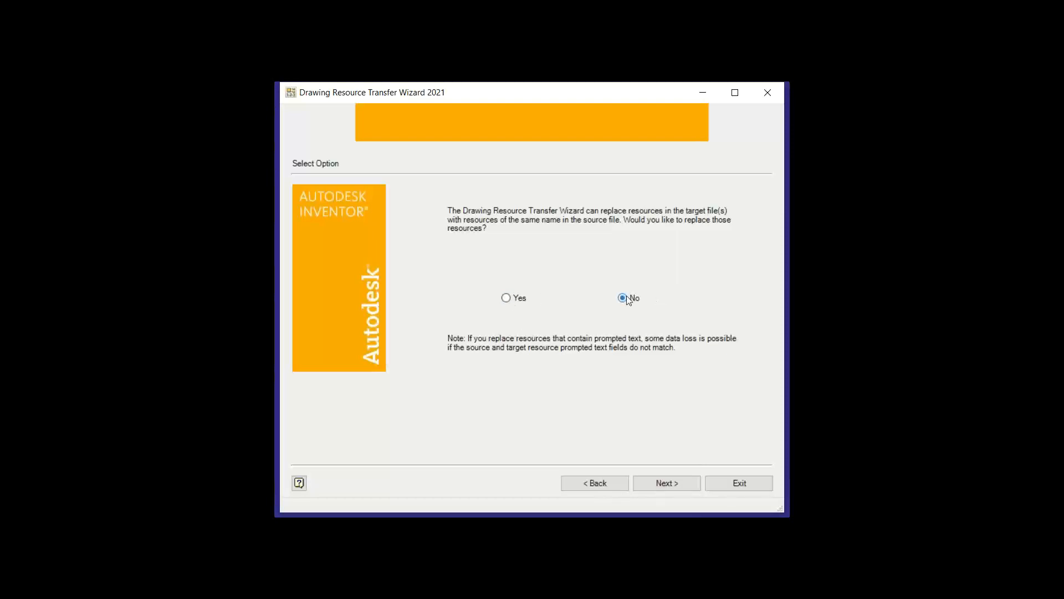